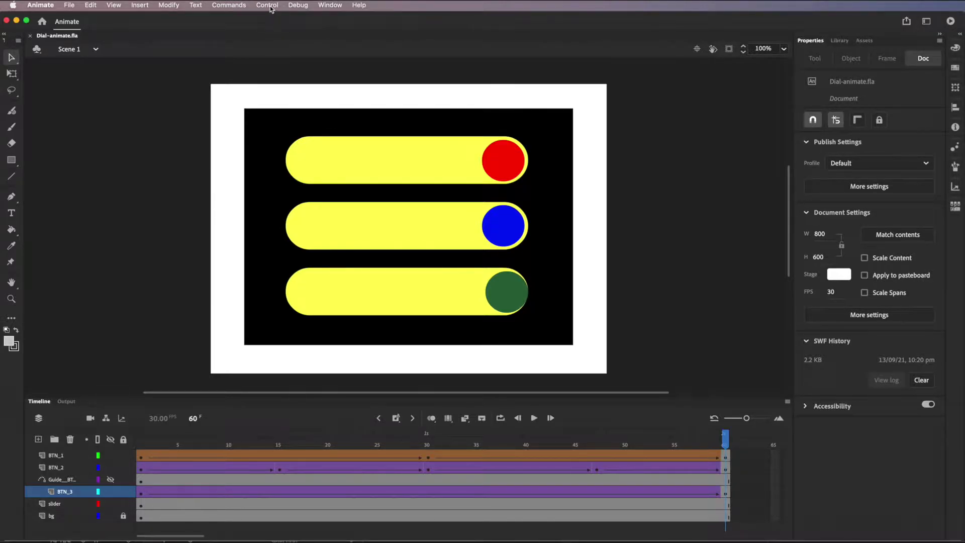
Test the Dial-animate movie, watch the button animations play, and close both its preview and the document
left_click(267, 5)
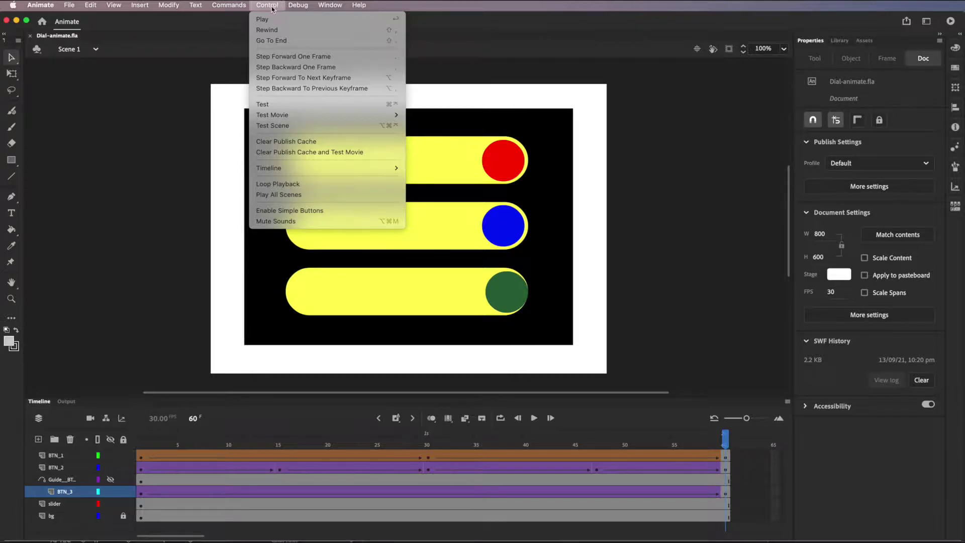
left_click(278, 105)
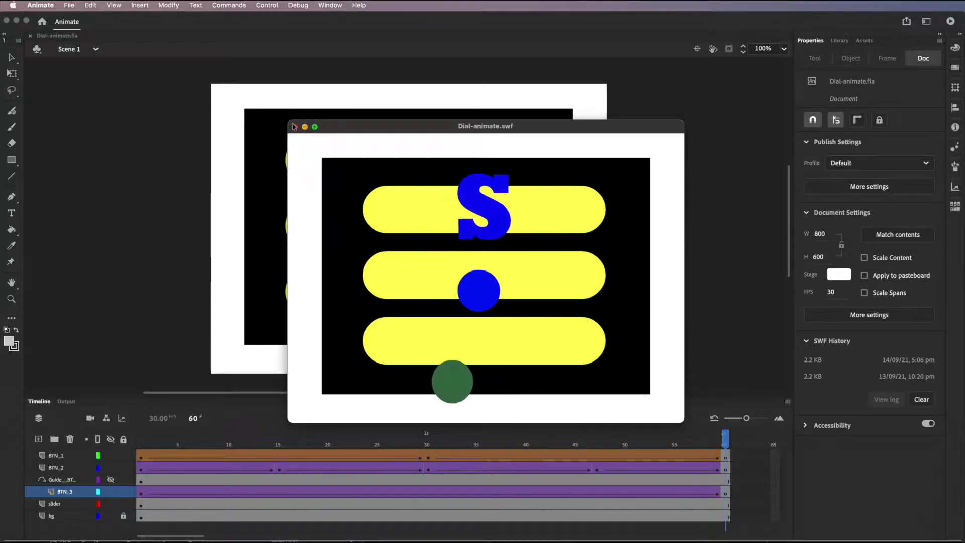
left_click(294, 126)
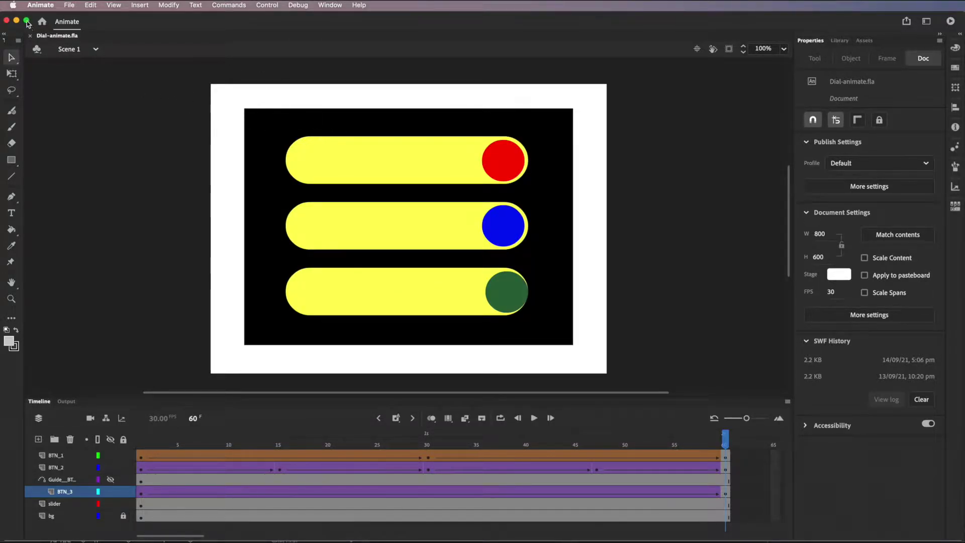
left_click(6, 21)
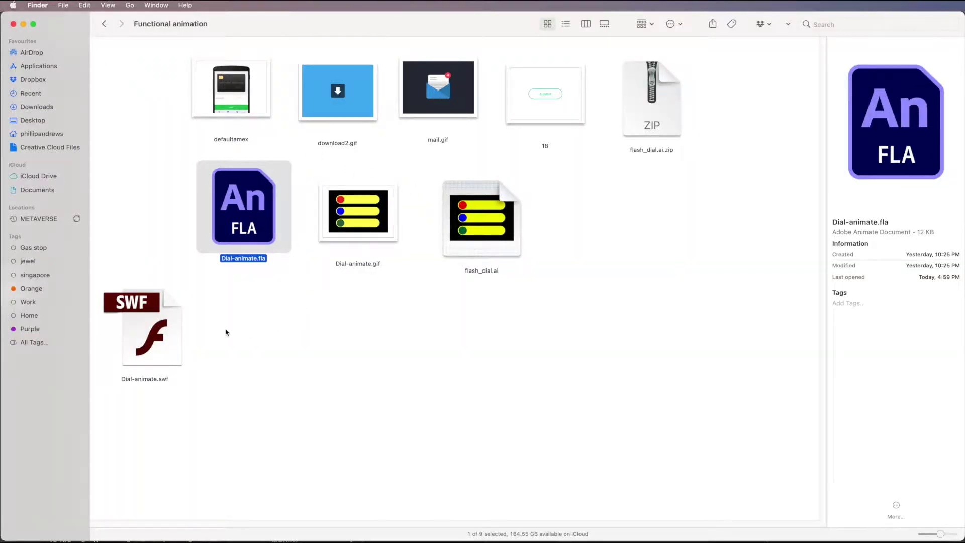
Switch to Finder and delete Dial-animate.swf from the Functional animation folder
left_click_drag(143, 334, 960, 467)
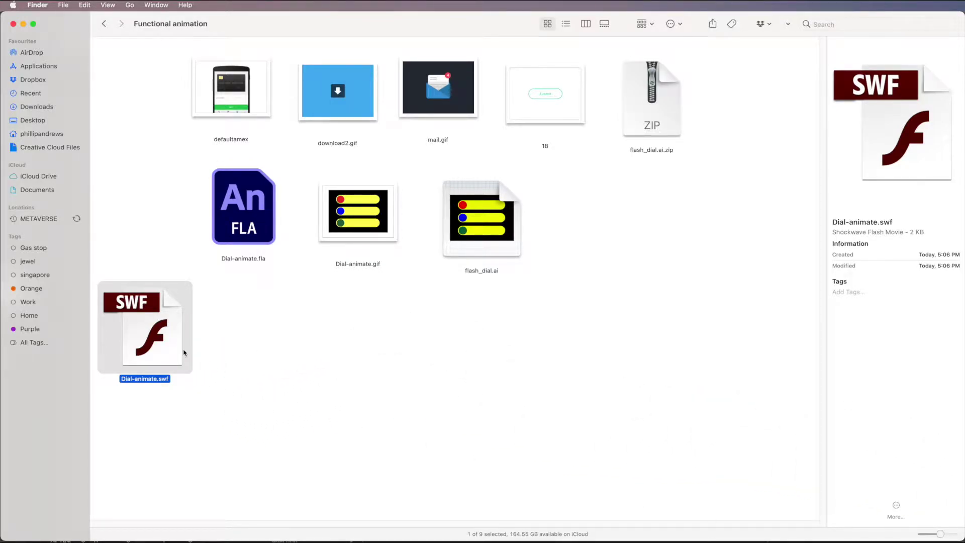
left_click_drag(161, 337, 960, 467)
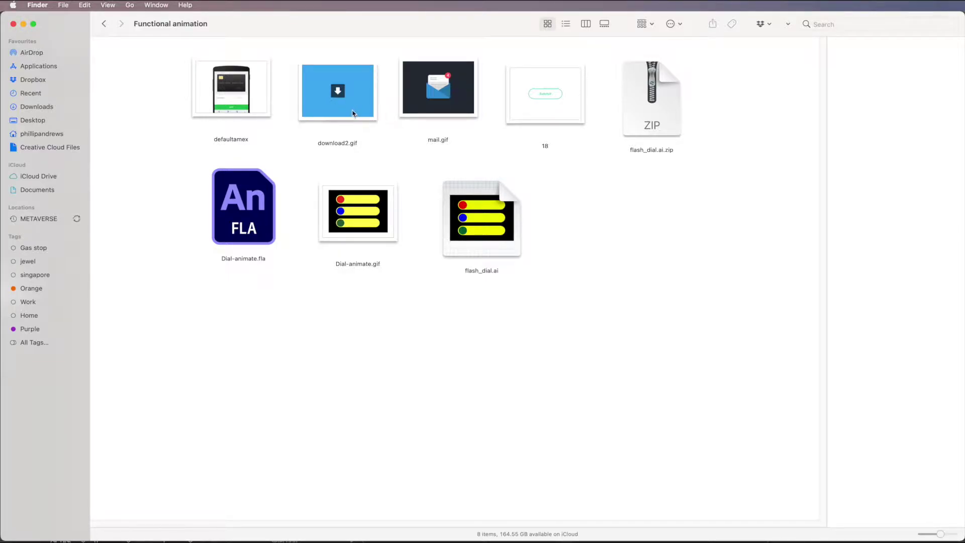
Preview the example GIF animations 18 and download2.gif in the Functional animation folder
left_click(527, 111)
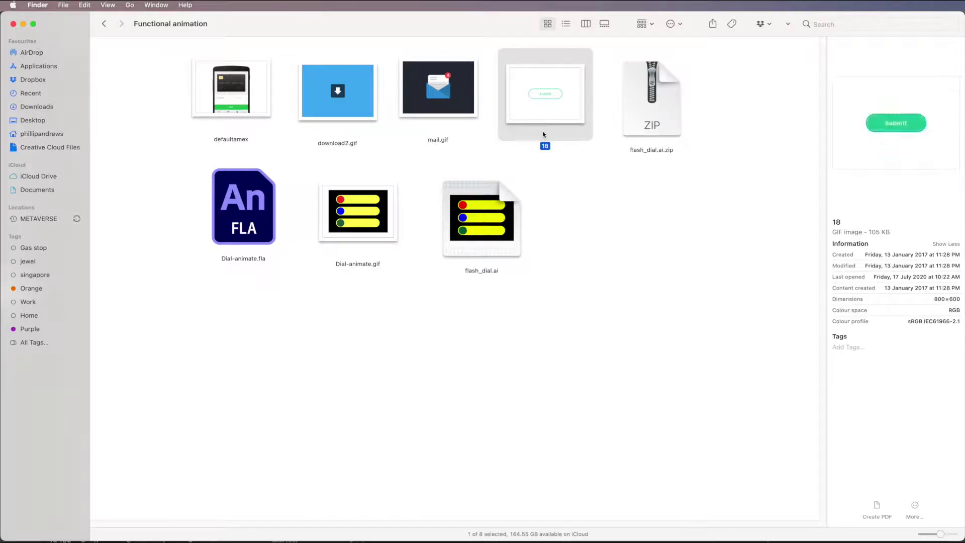
key("space")
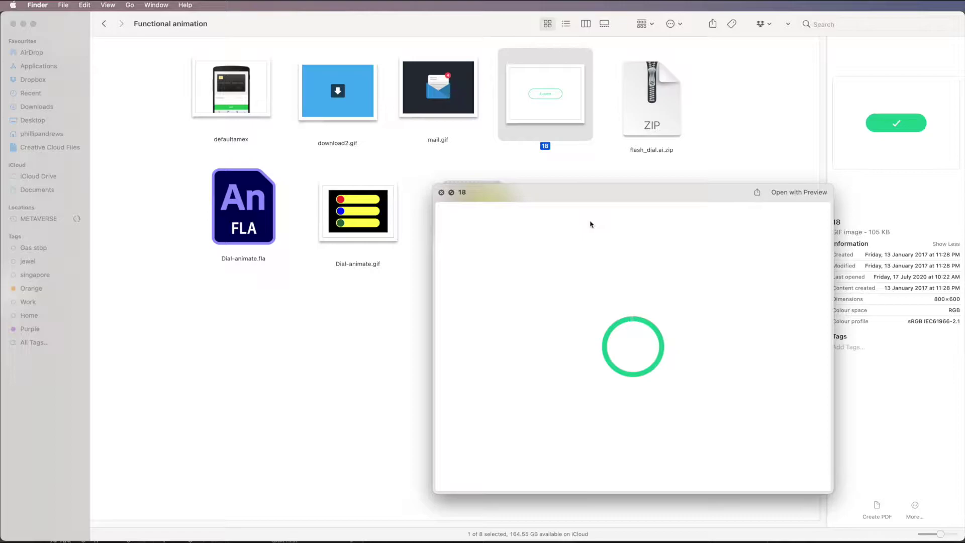
left_click(442, 192)
left_click(347, 104)
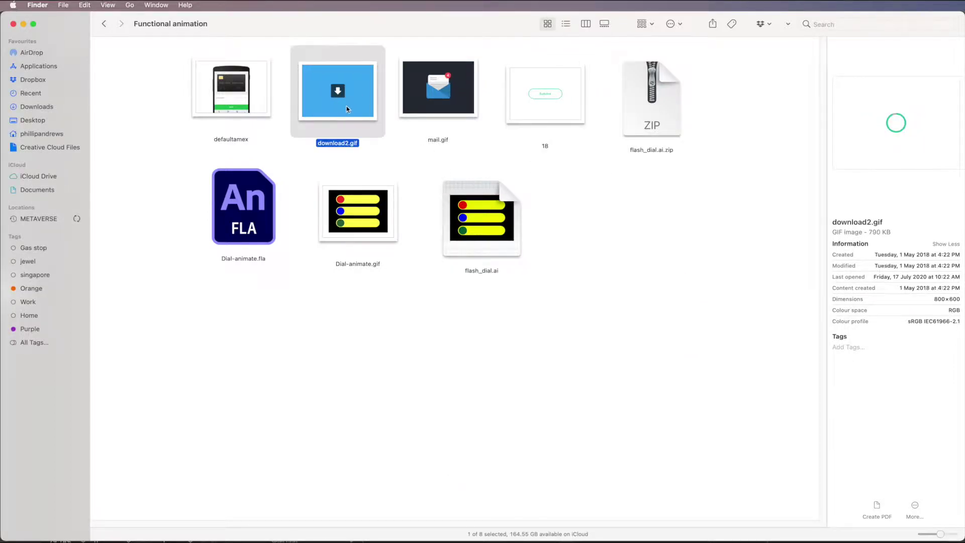
key("space")
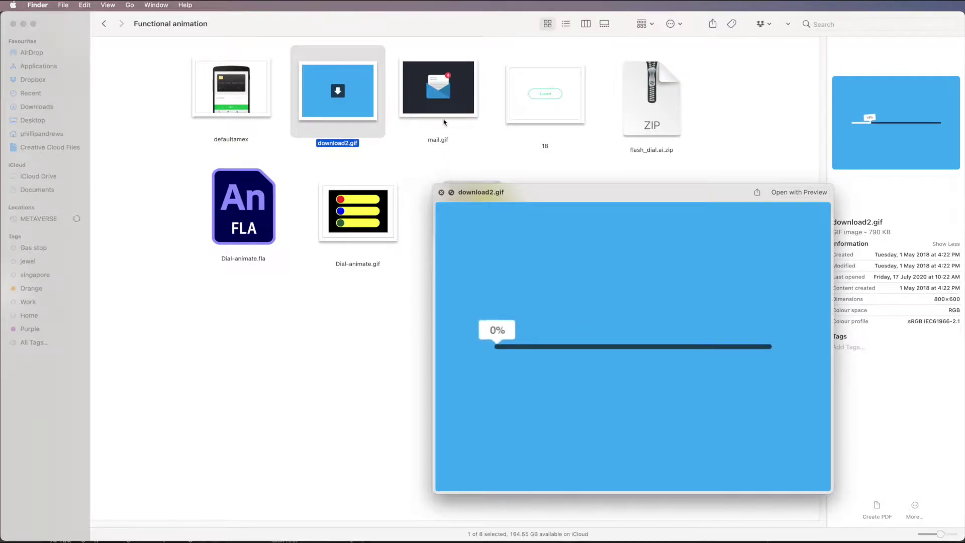
left_click(441, 193)
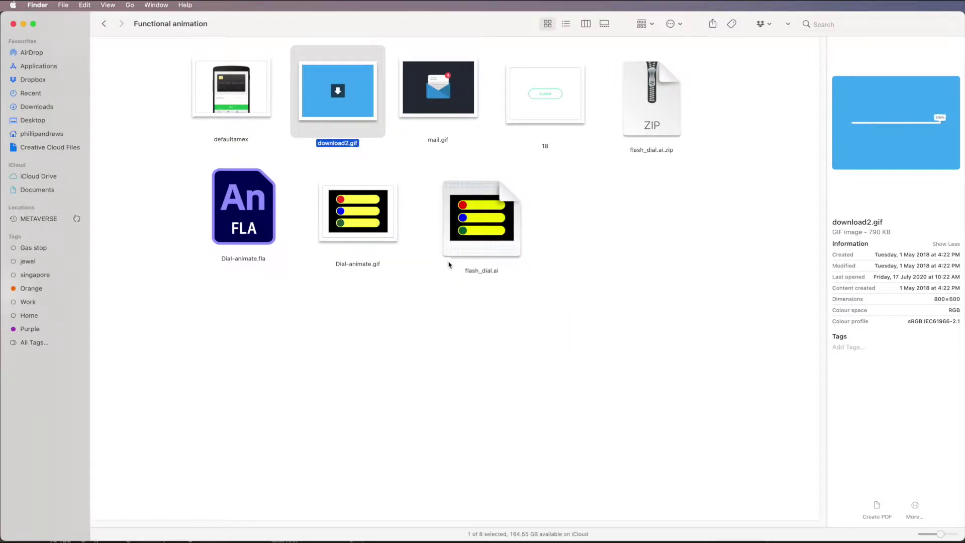
Open flash_dial.ai in Illustrator and check which workspace is active
left_click(402, 273)
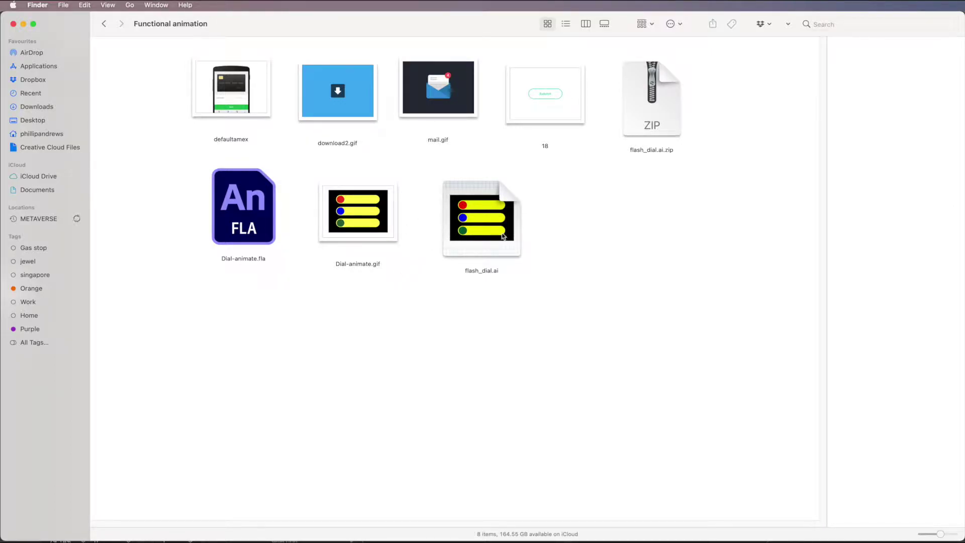
double_click(484, 225)
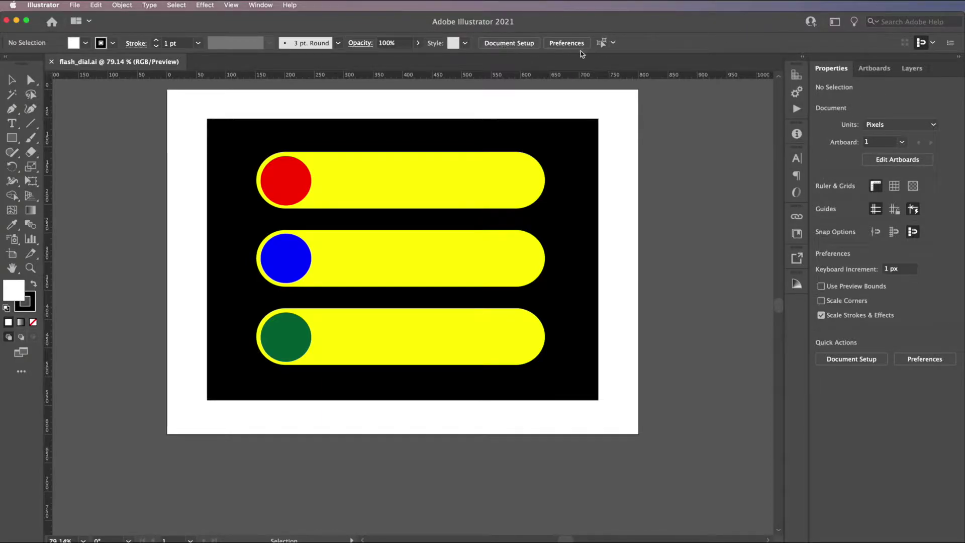
left_click(270, 6)
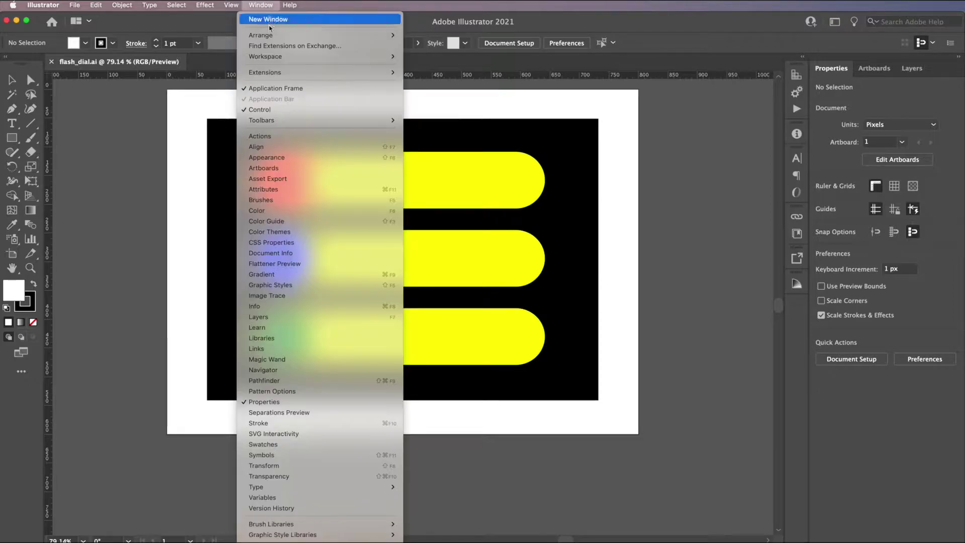
mouse_move(278, 57)
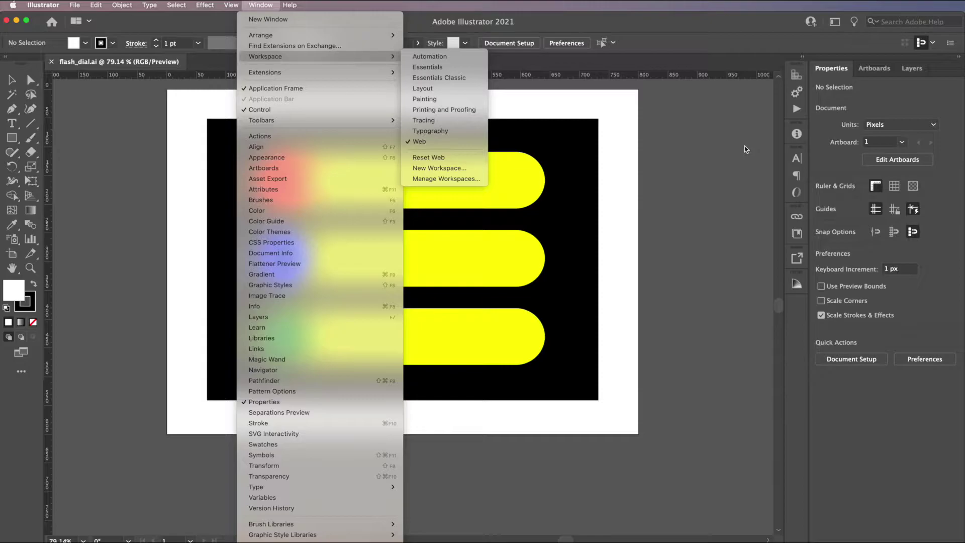
left_click(771, 111)
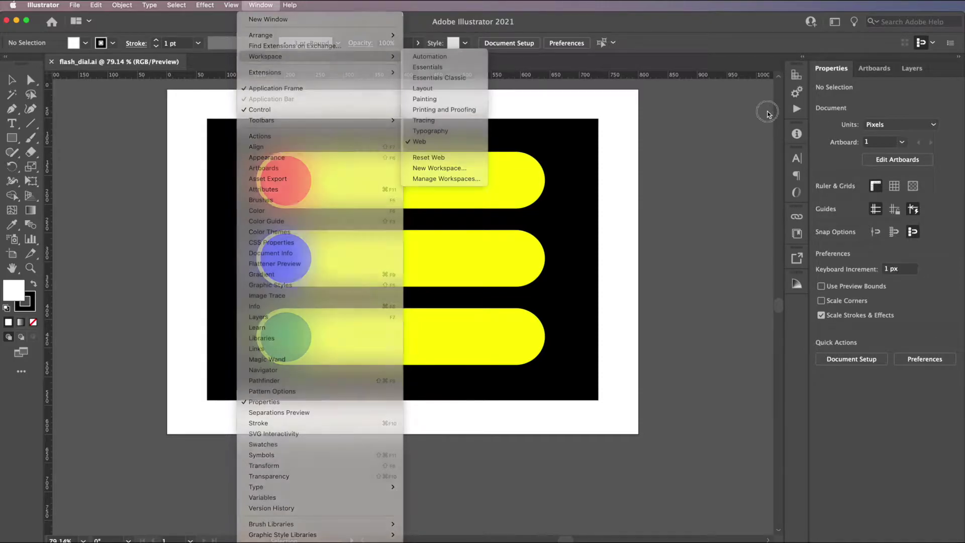
Display the document's layers and hide BTN_1, BTN_2, BTN_3 and bg to inspect the slider layer alone
left_click(909, 70)
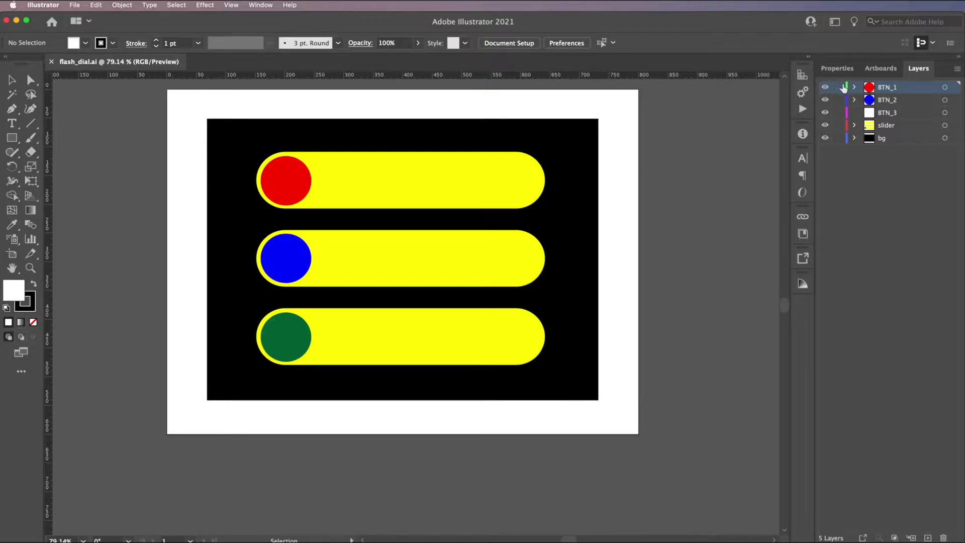
left_click_drag(825, 87, 825, 113)
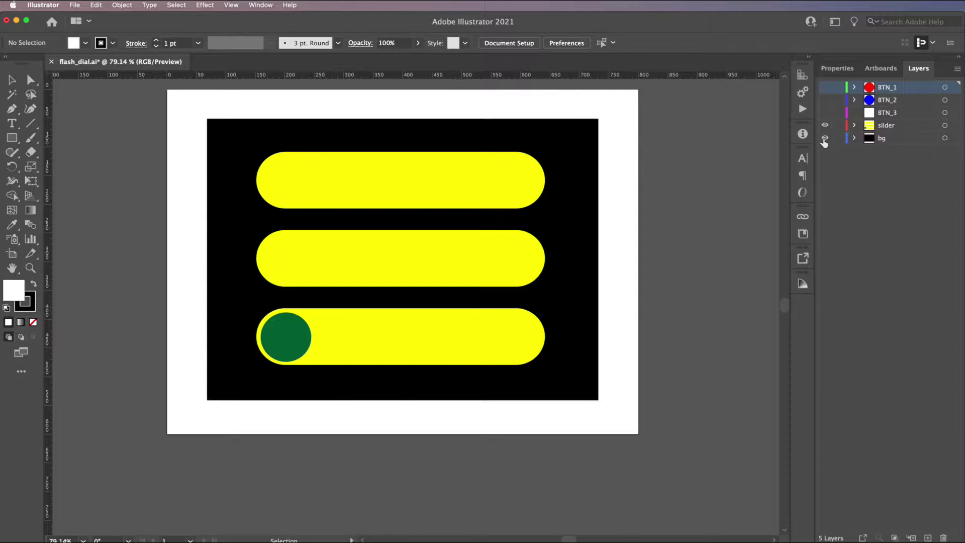
left_click(824, 138)
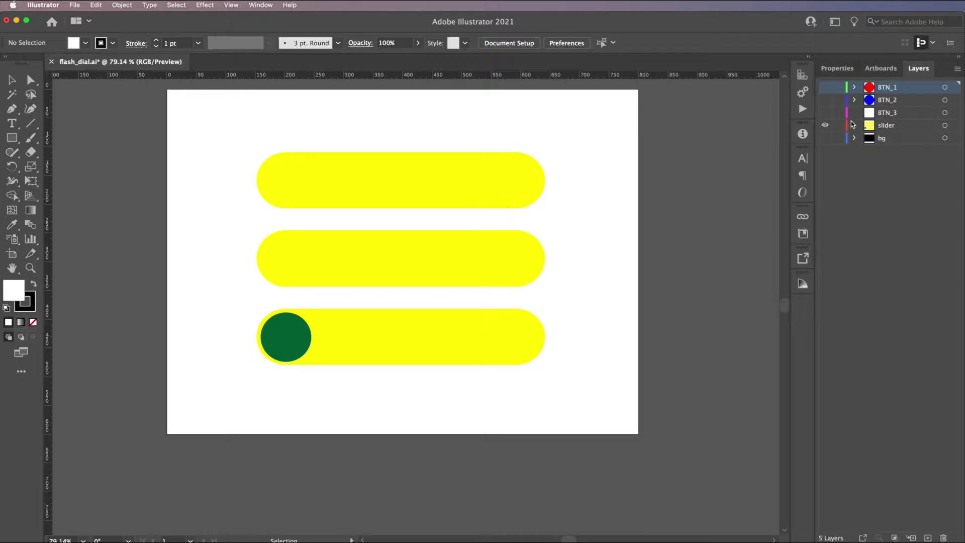
Cut the green circle from the slider layer and paste it in place on the BTN_3 layer, allowing that layer to be shown
left_click(294, 342)
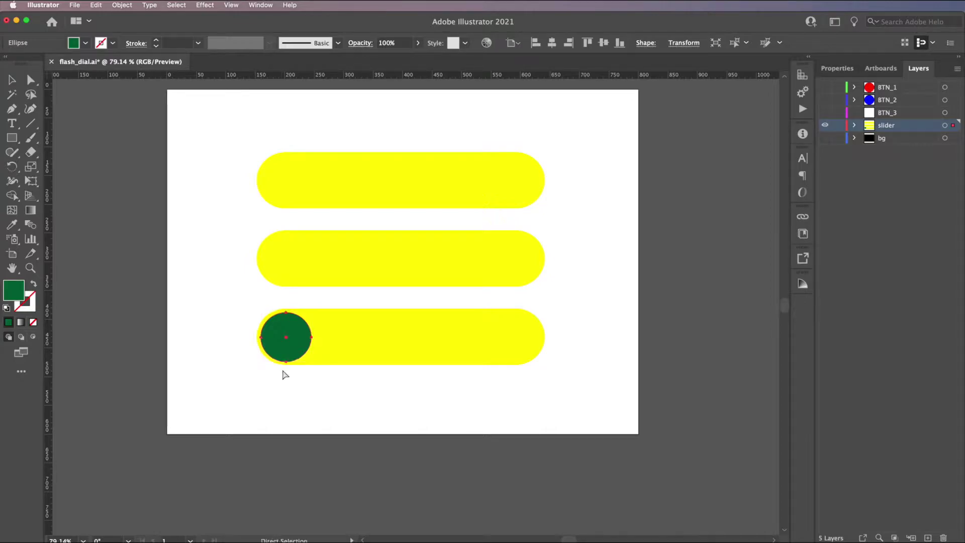
key("Delete")
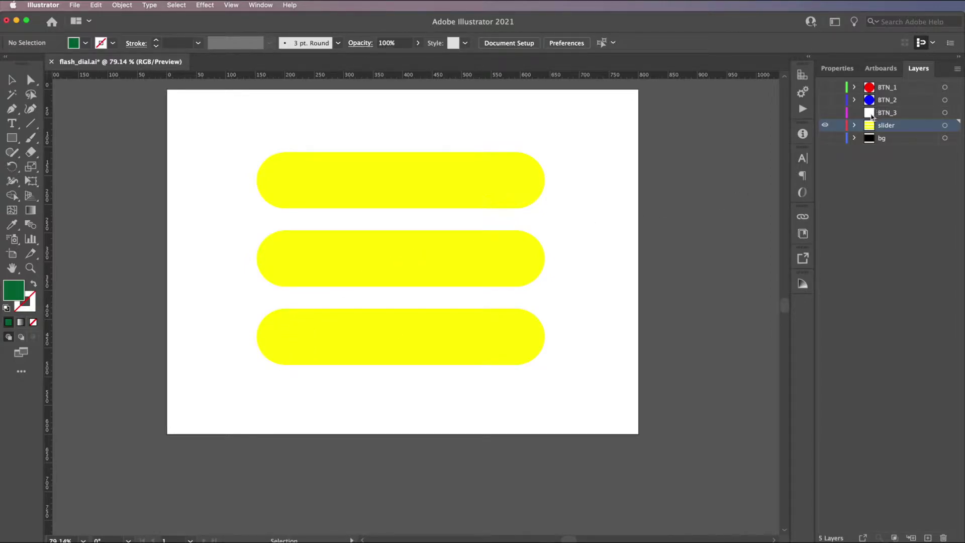
left_click(877, 114)
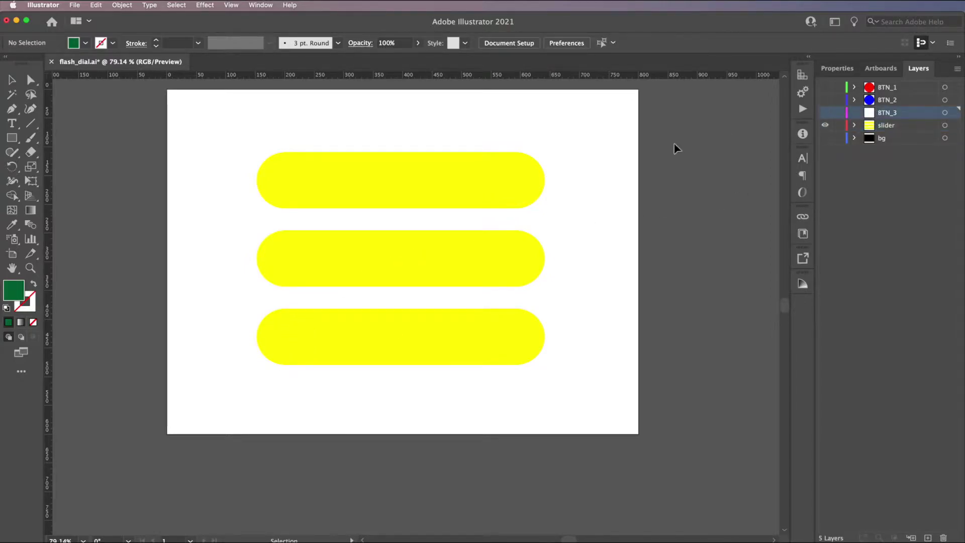
left_click(96, 5)
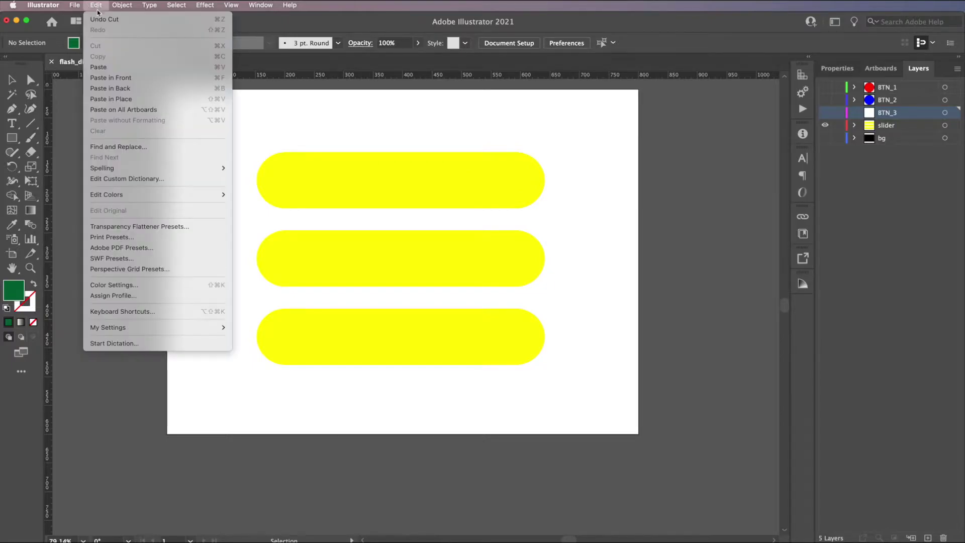
left_click(125, 101)
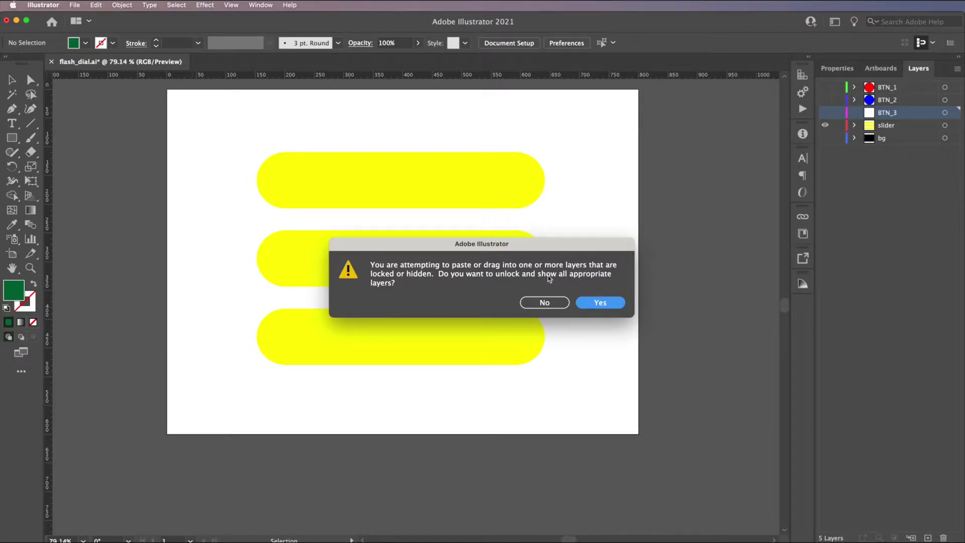
left_click(601, 302)
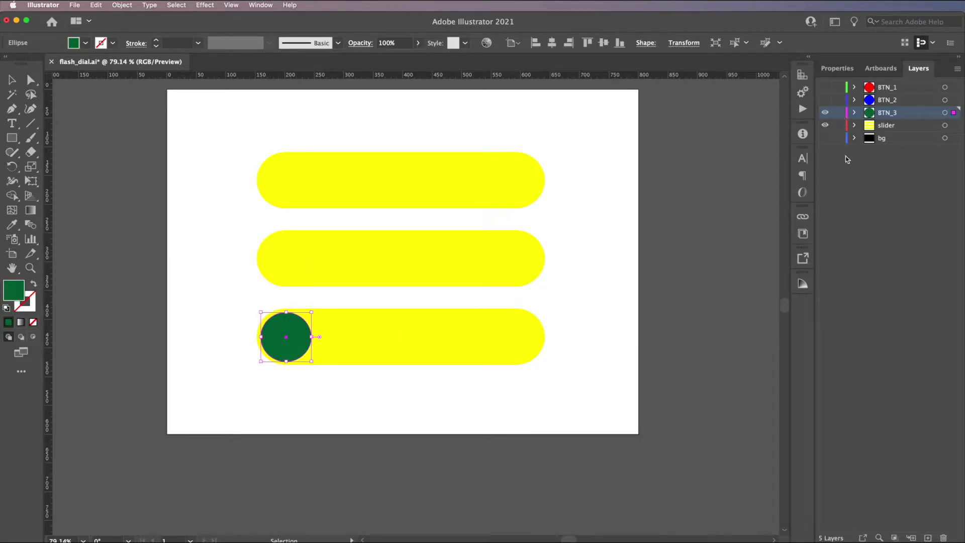
Make the slider, bg, BTN_2 and BTN_1 layers visible again and deselect the green circle
left_click(839, 138)
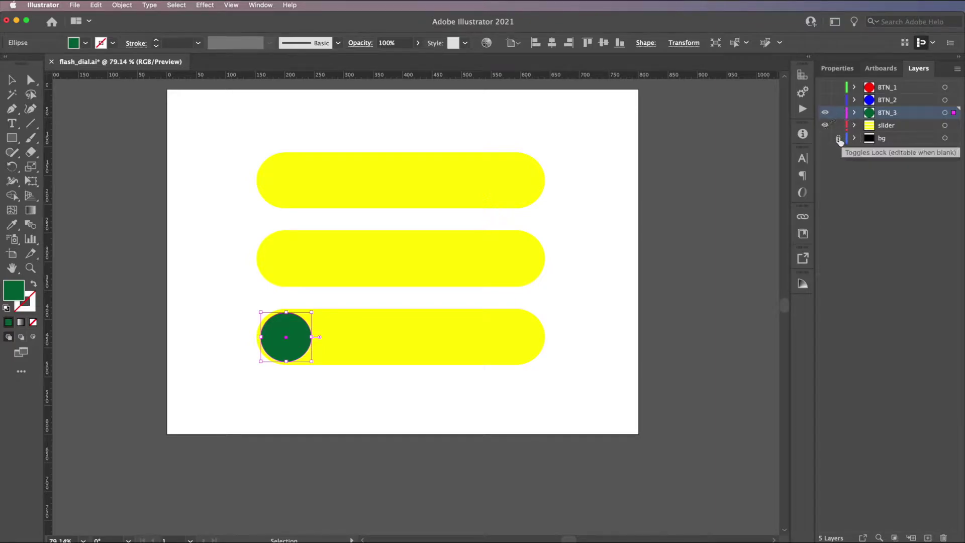
left_click(825, 126)
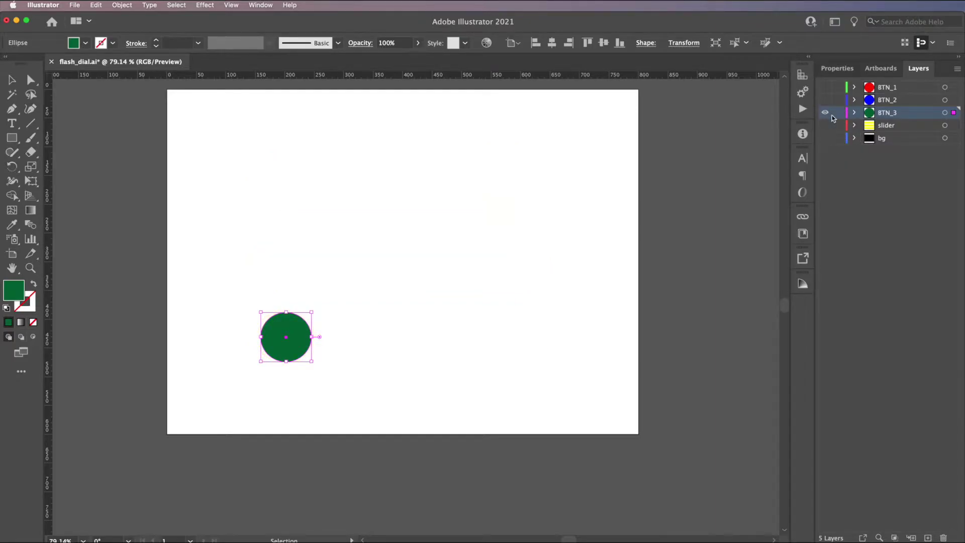
left_click(825, 125)
left_click(825, 137)
left_click(826, 100)
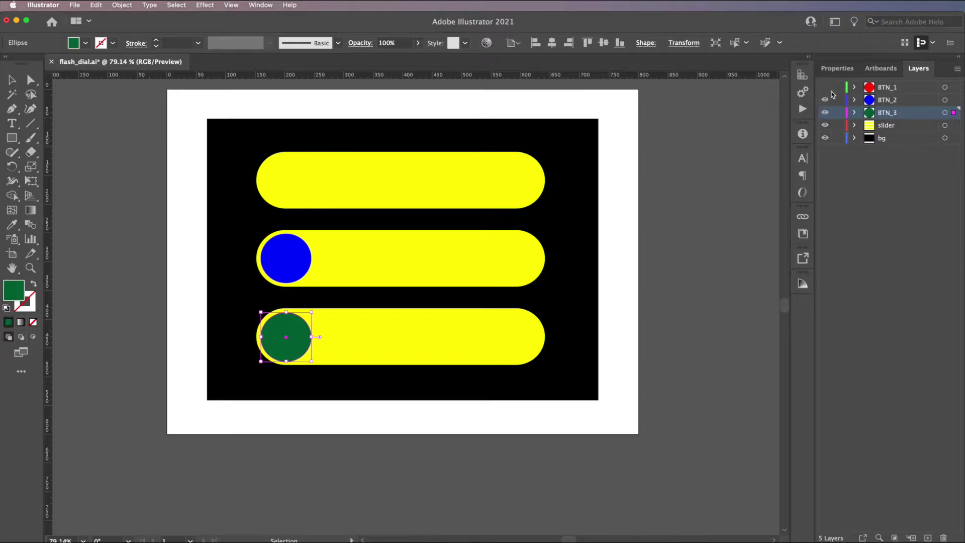
left_click(826, 88)
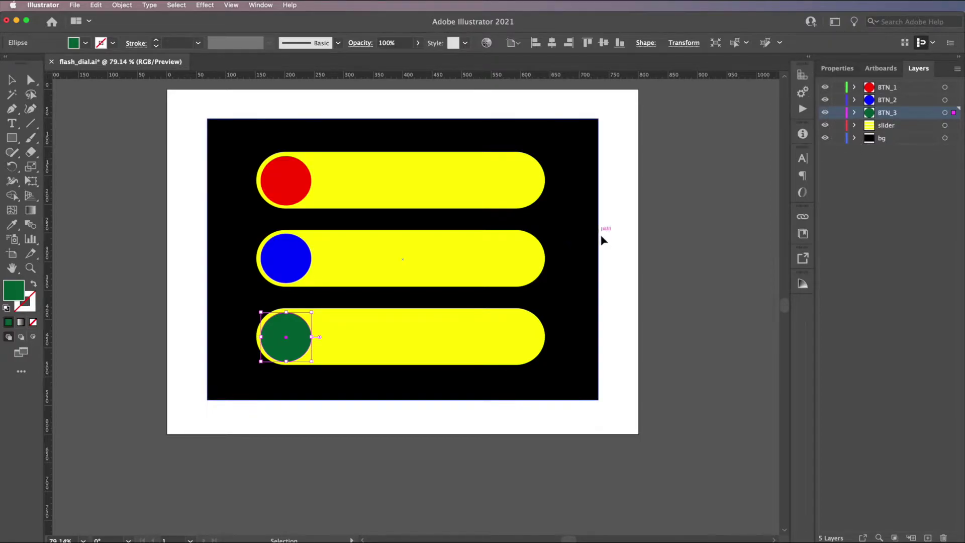
left_click(616, 240)
Check the layer separation by hiding the BTN_1, BTN_2, BTN_3 and slider layers and showing them again one at a time
left_click_drag(825, 87, 830, 132)
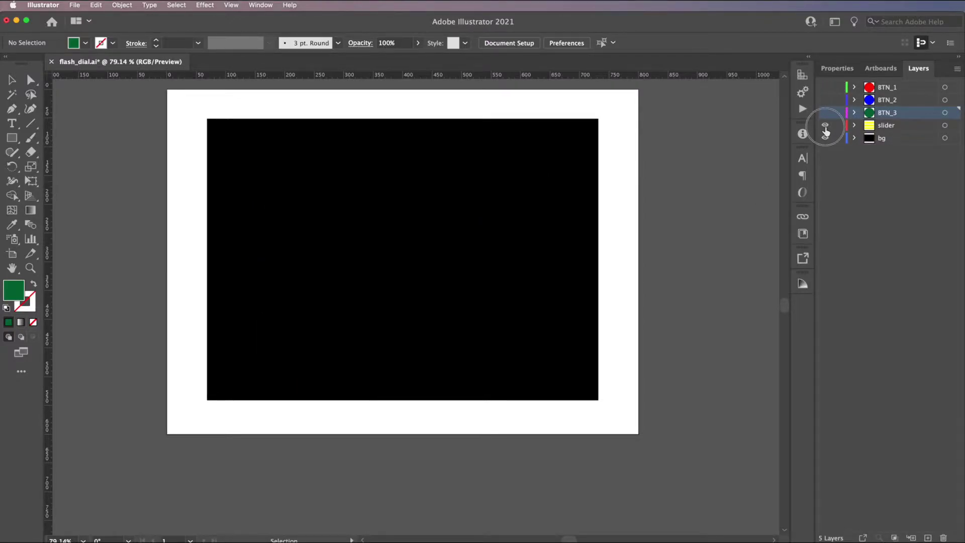
left_click(825, 127)
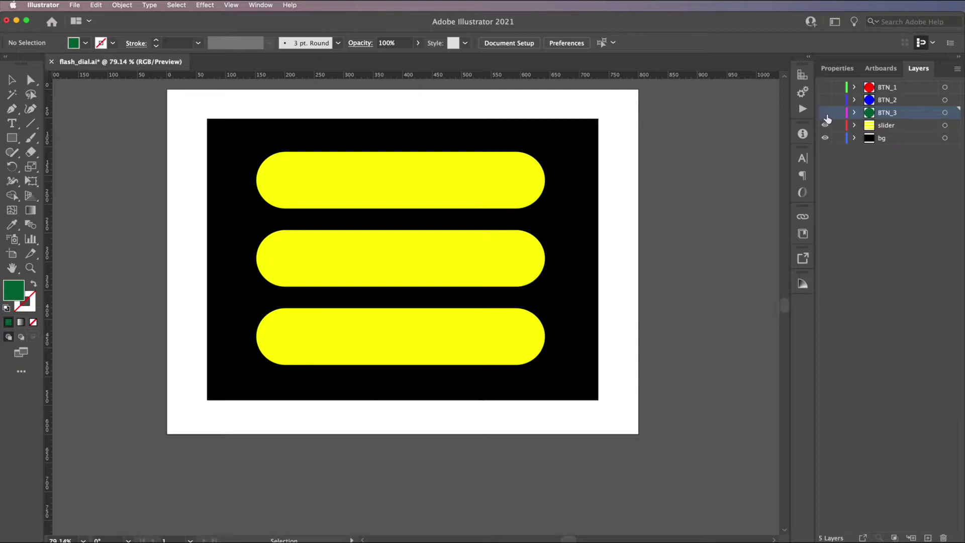
left_click(825, 113)
left_click(825, 100)
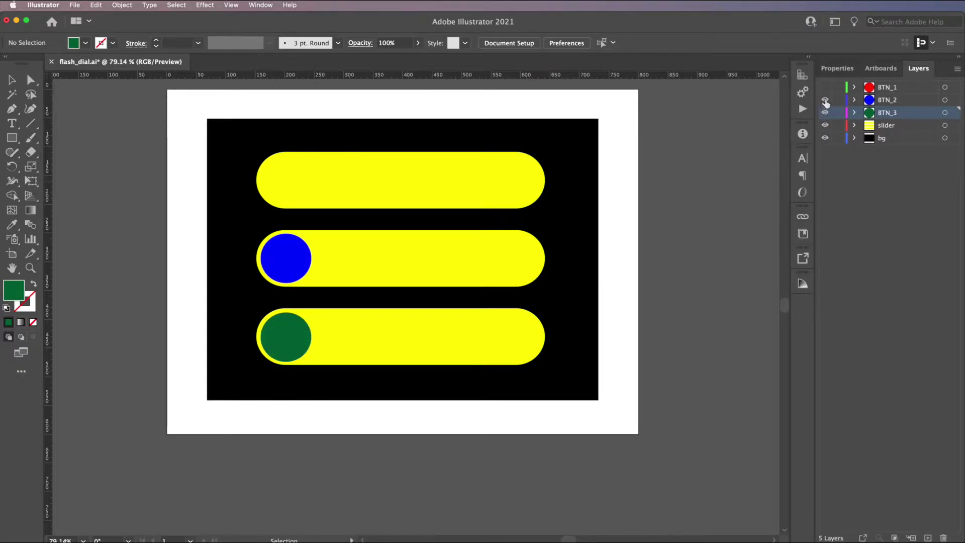
left_click(825, 88)
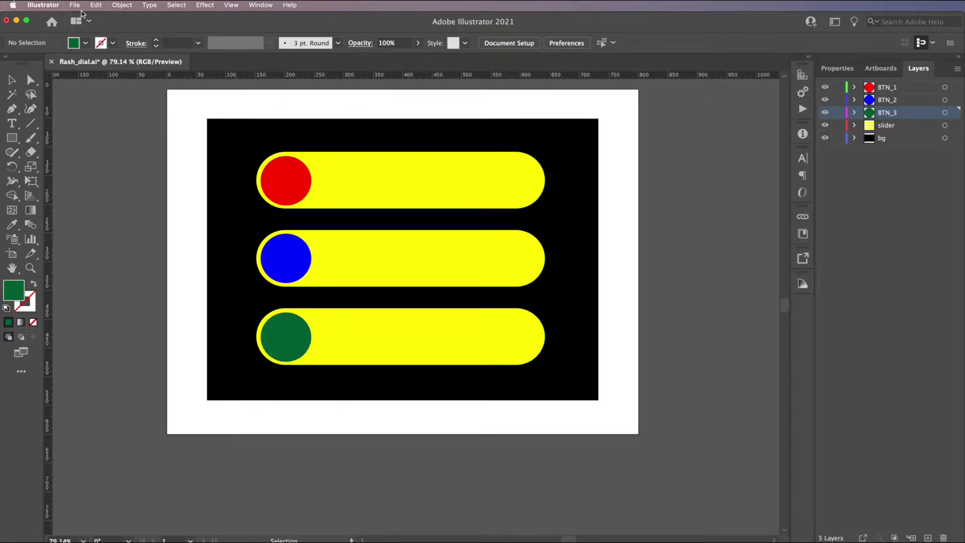
Save the layered flash_dial.ai artwork and accept saving in the legacy format
left_click(74, 5)
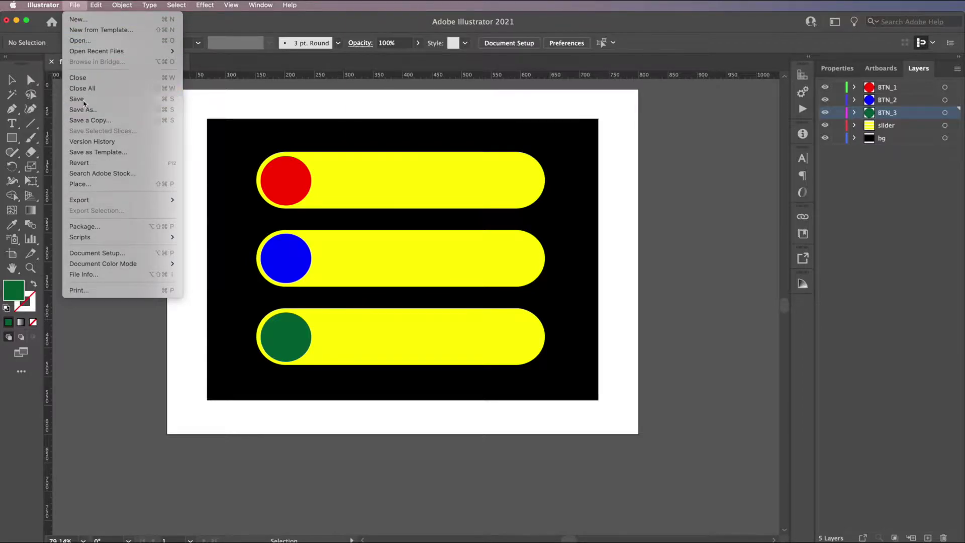
left_click(80, 99)
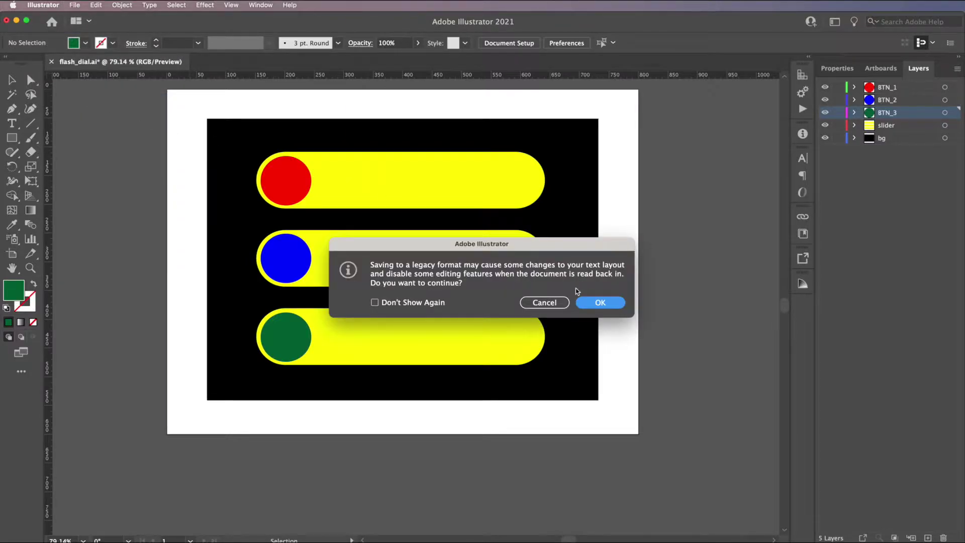
left_click(609, 302)
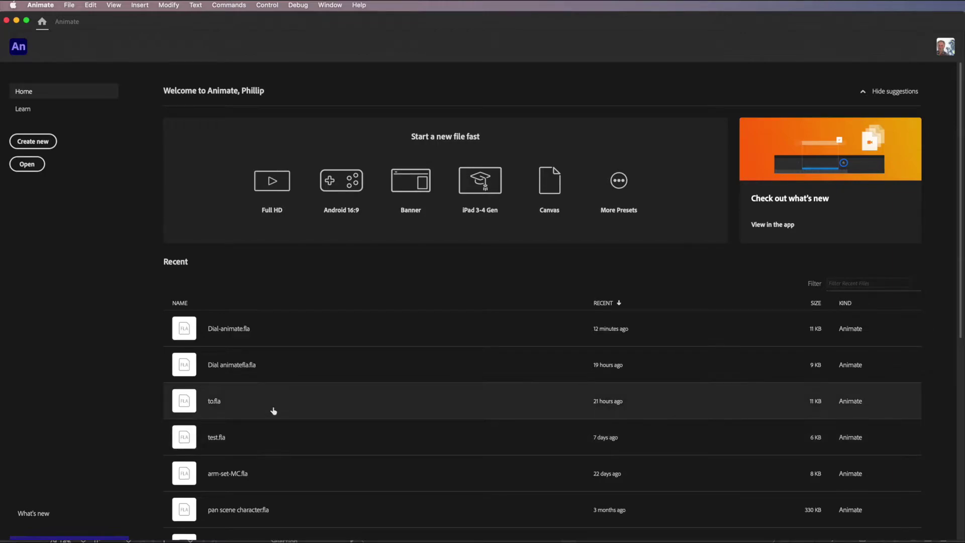
In Adobe Animate, create a new document 800 wide and 600 high, starting from the additional presets
left_click(619, 189)
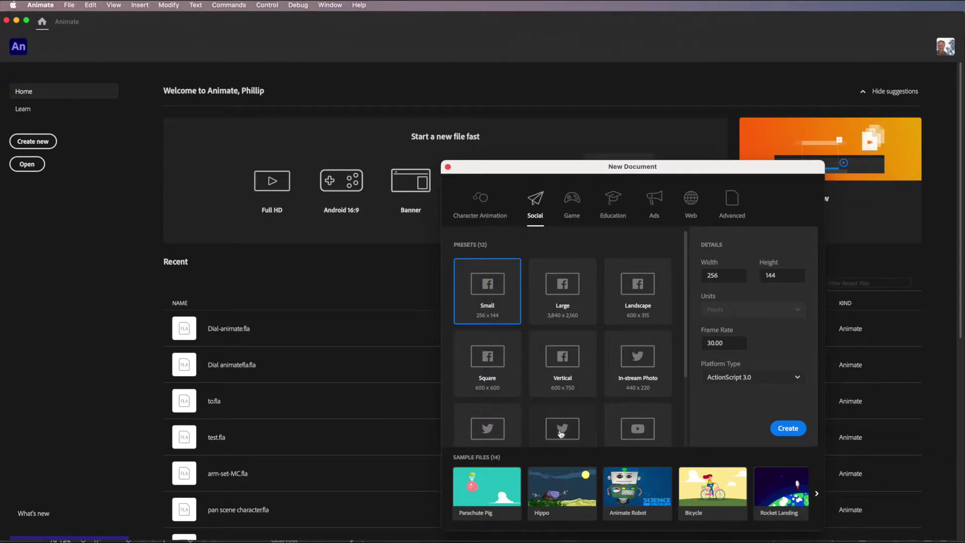
left_click_drag(685, 375, 692, 330)
left_click_drag(733, 272, 698, 274)
type("800")
left_click_drag(787, 274, 771, 262)
type("600")
left_click(788, 428)
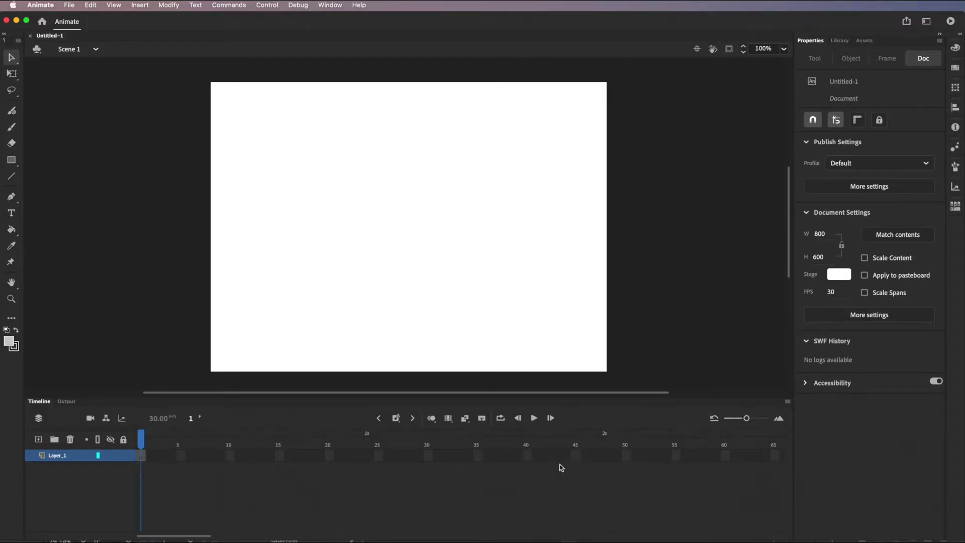
Save the new document as Slider.fla in the Functional animation folder
left_click(69, 6)
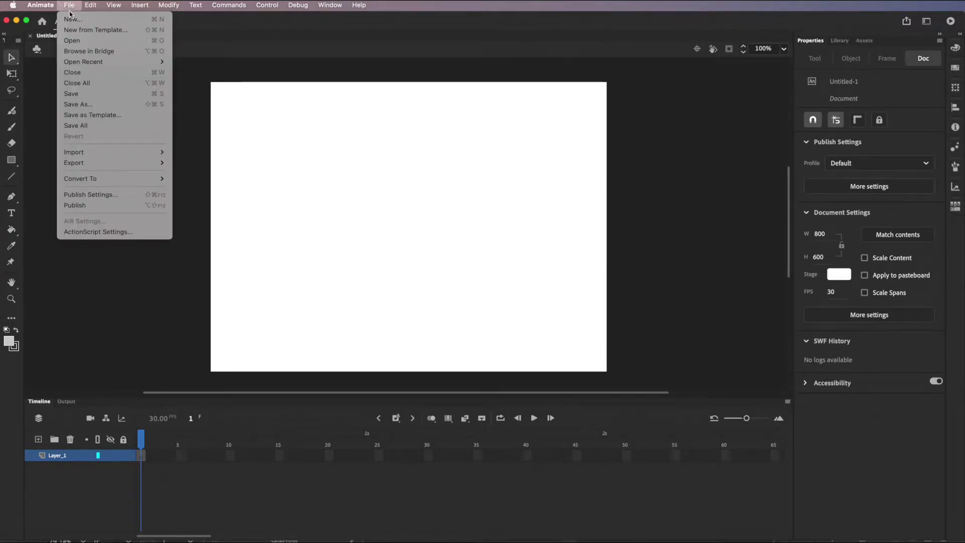
left_click(76, 94)
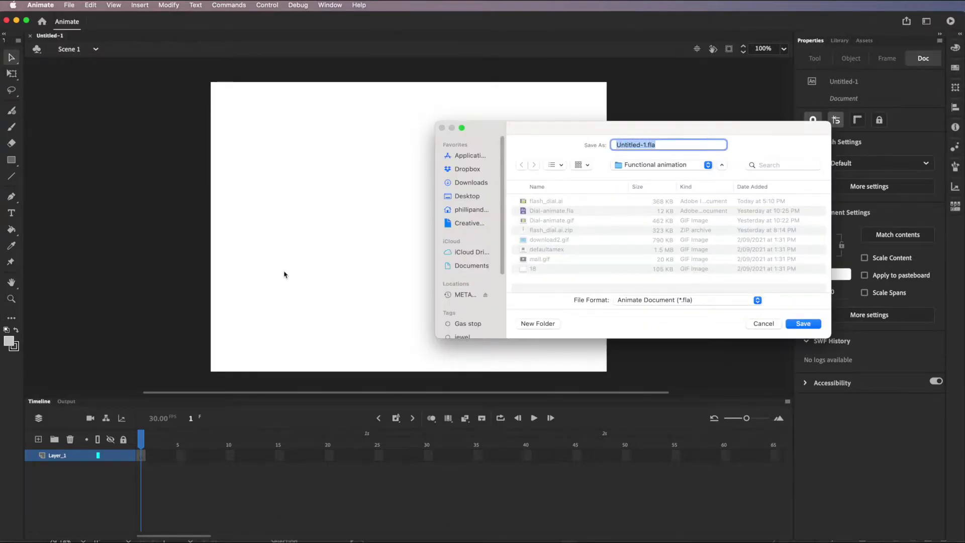
left_click(637, 145)
left_click_drag(646, 145, 609, 142)
type("Slider")
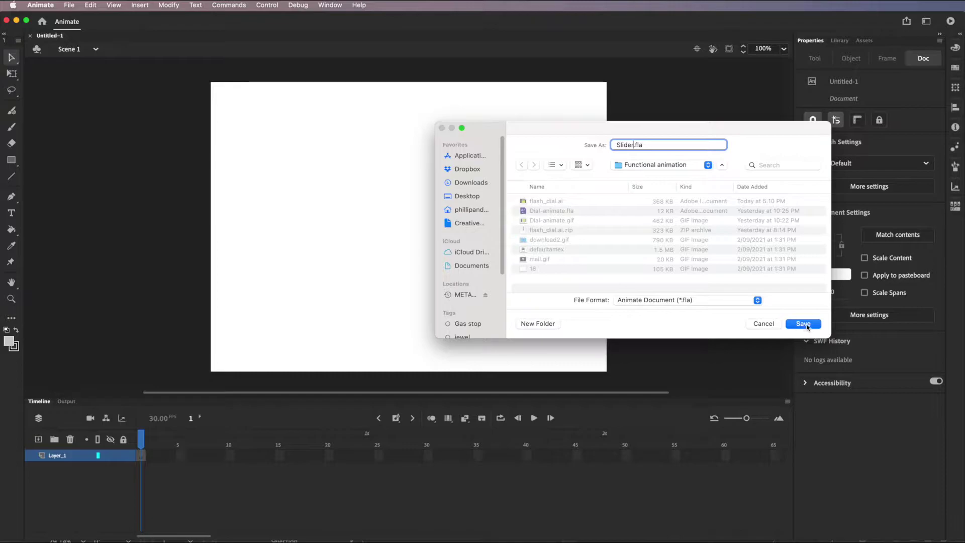
left_click(807, 324)
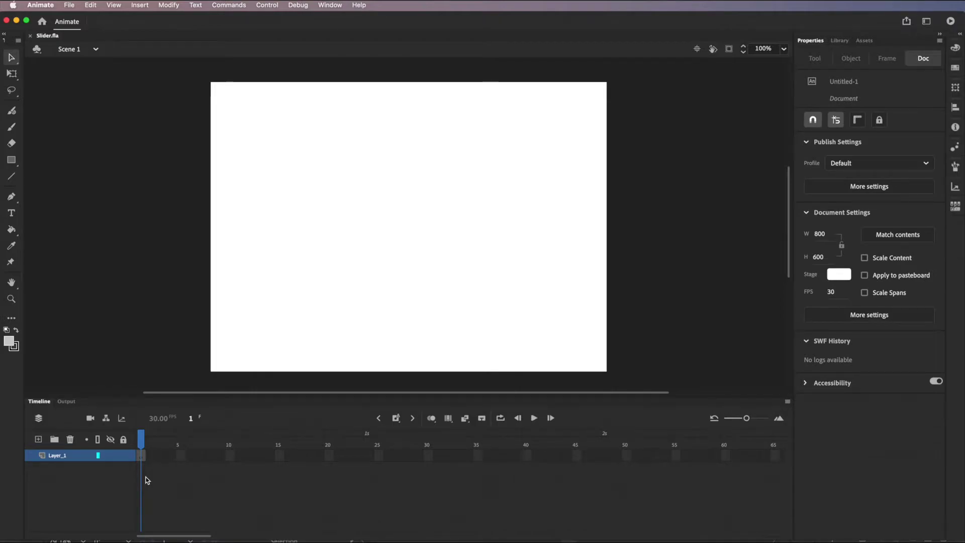
Import flash_dial.ai to the stage with all its layers converted to Animate layers and objects at their original position
left_click(70, 6)
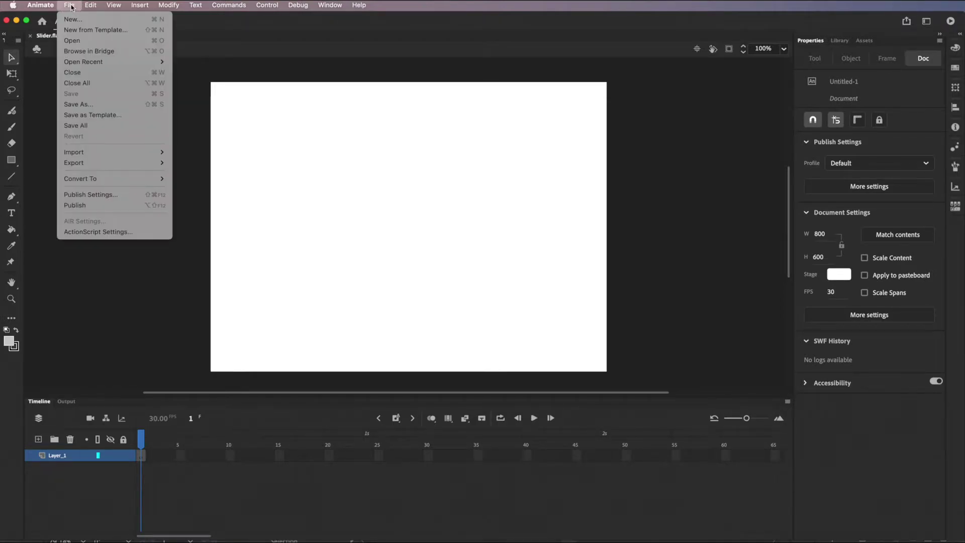
mouse_move(87, 152)
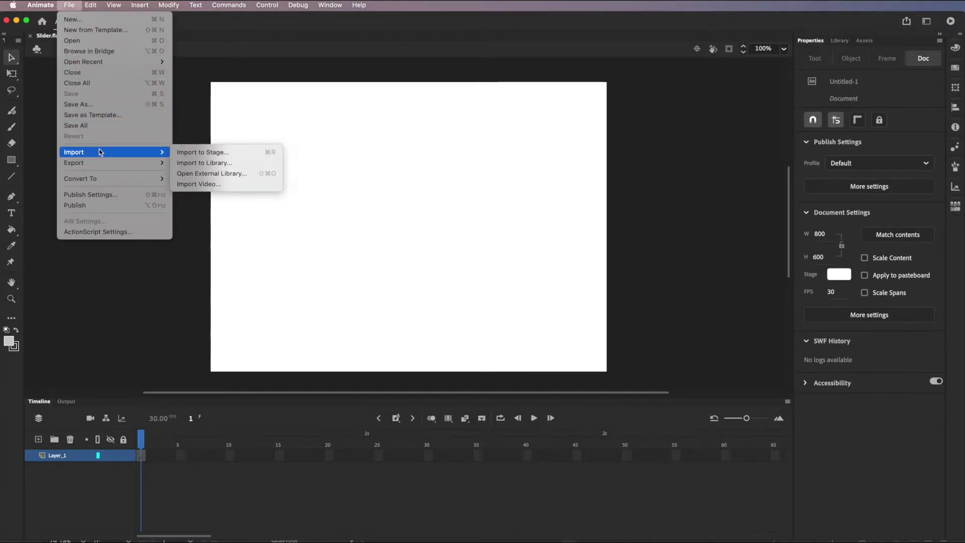
left_click(209, 152)
key("super+r")
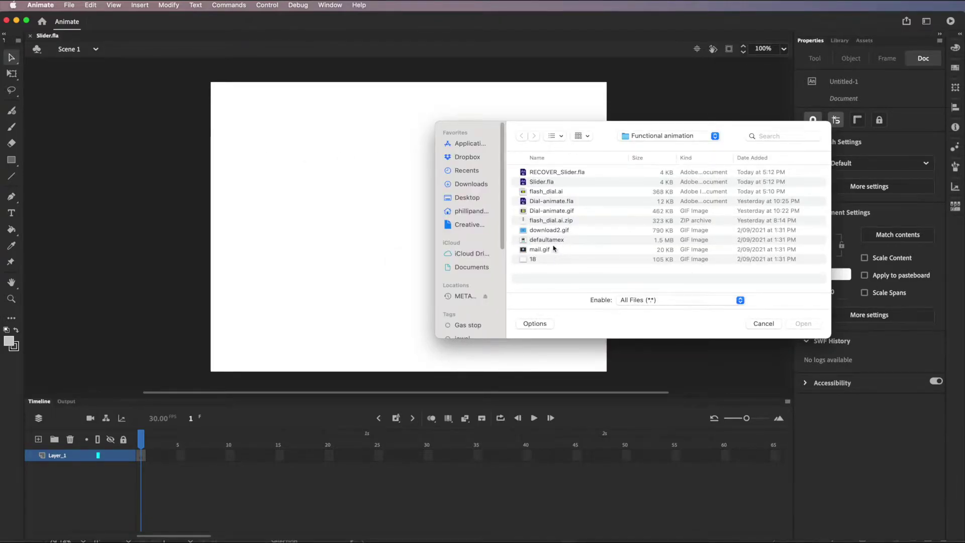
left_click(539, 193)
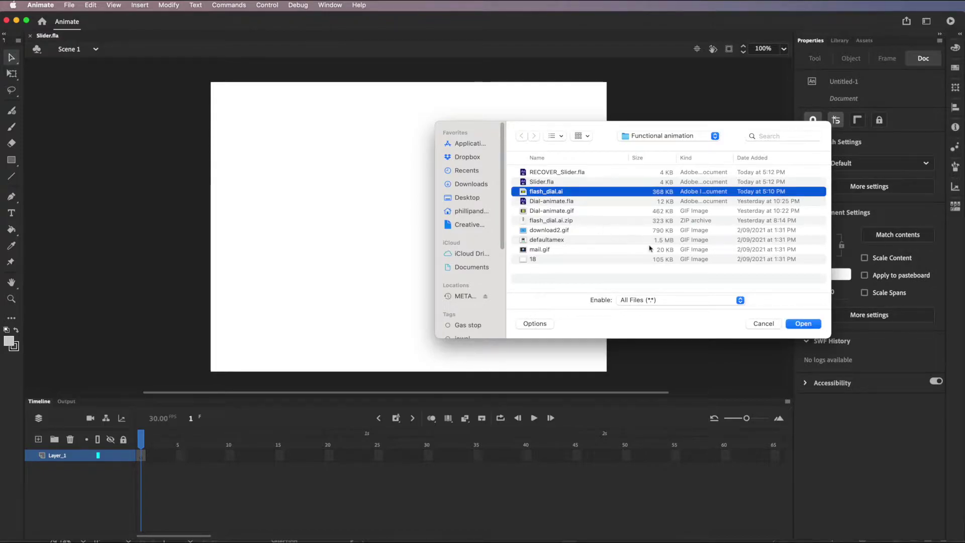
left_click(810, 325)
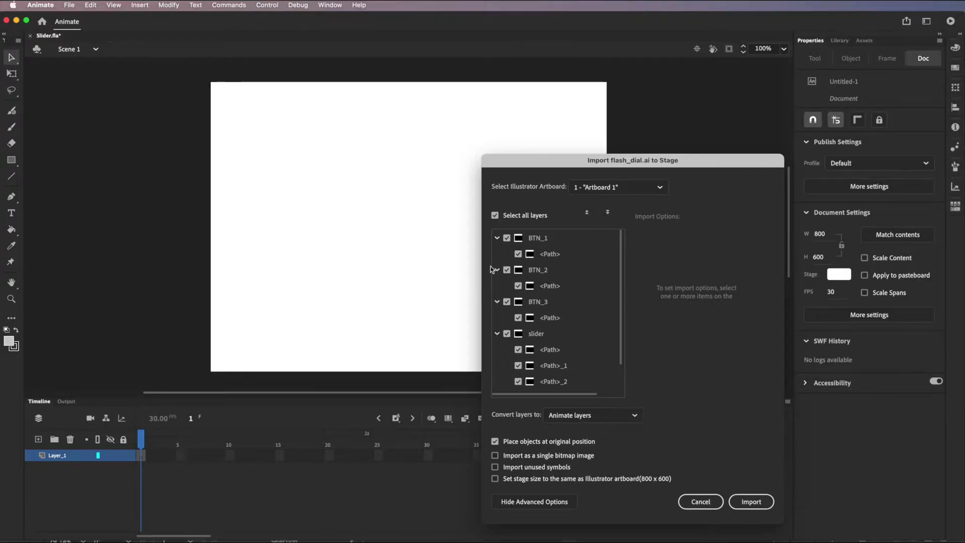
left_click(751, 502)
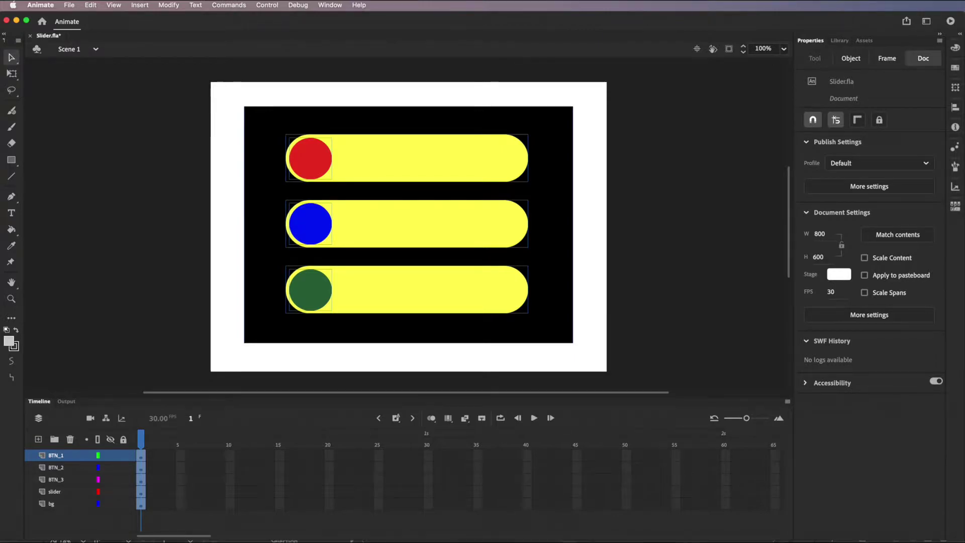
Look inside the red circle's drawing object, return to Scene 1 and break the circle apart into a plain shape
key("super+Tab")
left_click(675, 137)
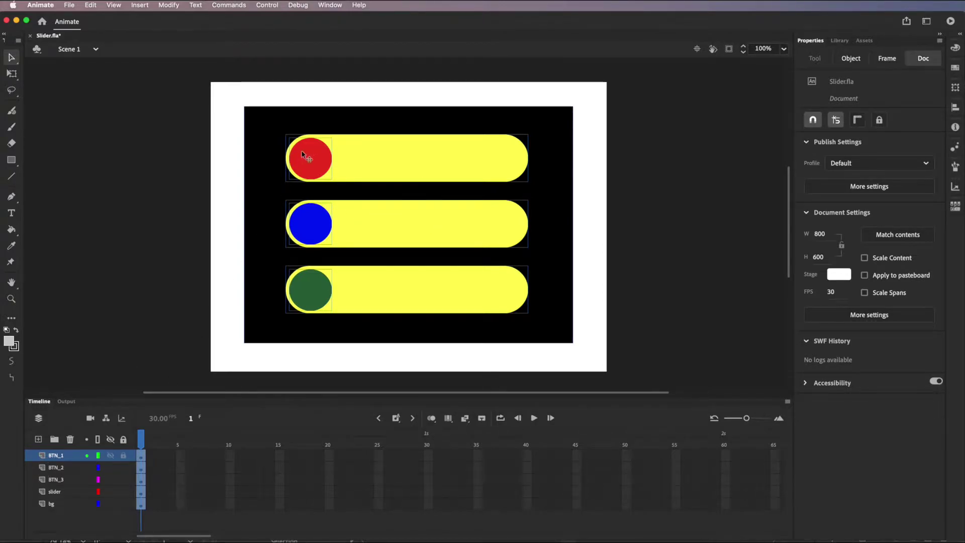
left_click(312, 161)
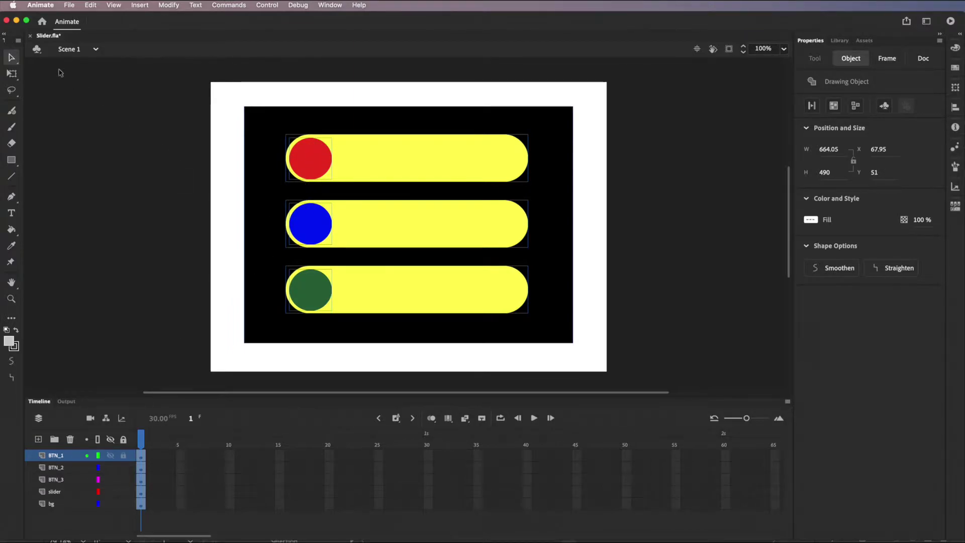
double_click(312, 155)
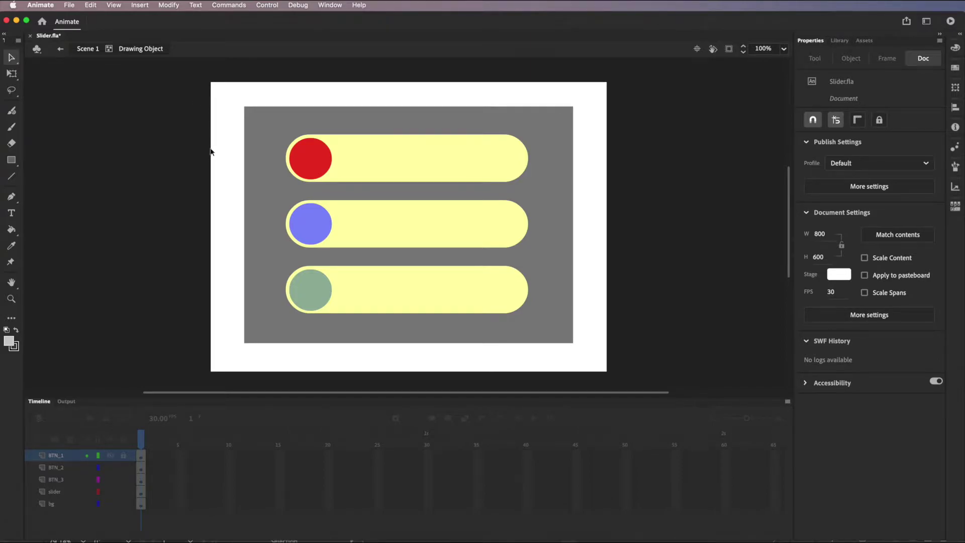
left_click(61, 50)
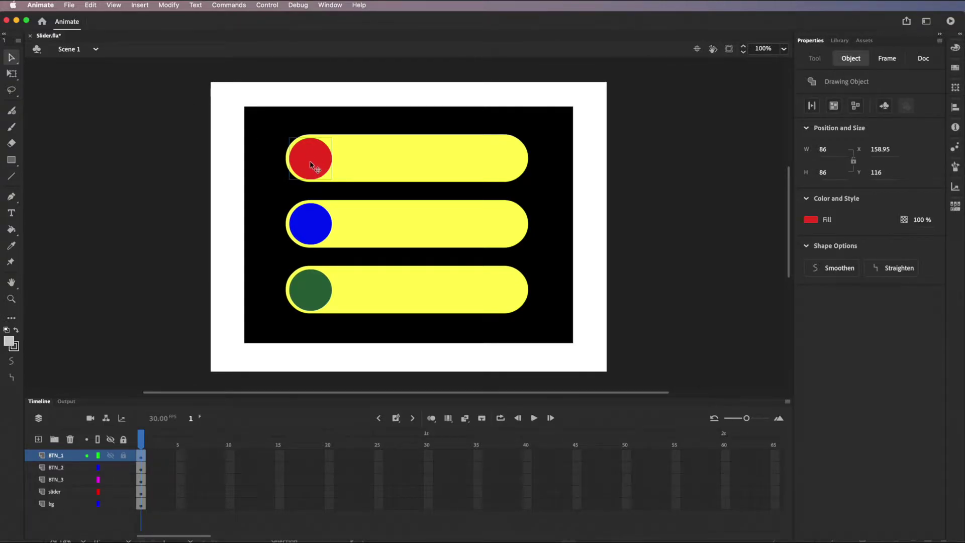
left_click(170, 6)
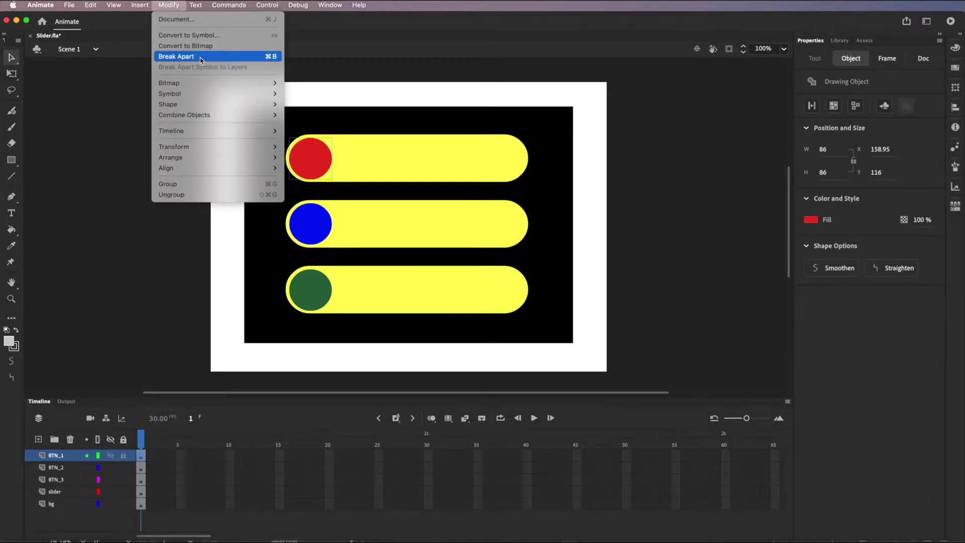
left_click(270, 59)
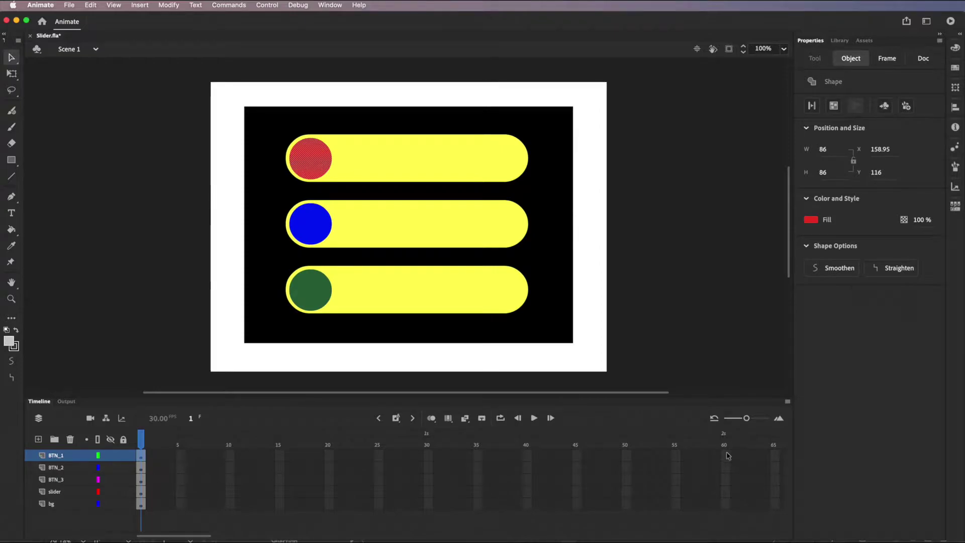
Extend all five layers to frame 60 by inserting frames there
left_click_drag(726, 456, 725, 509)
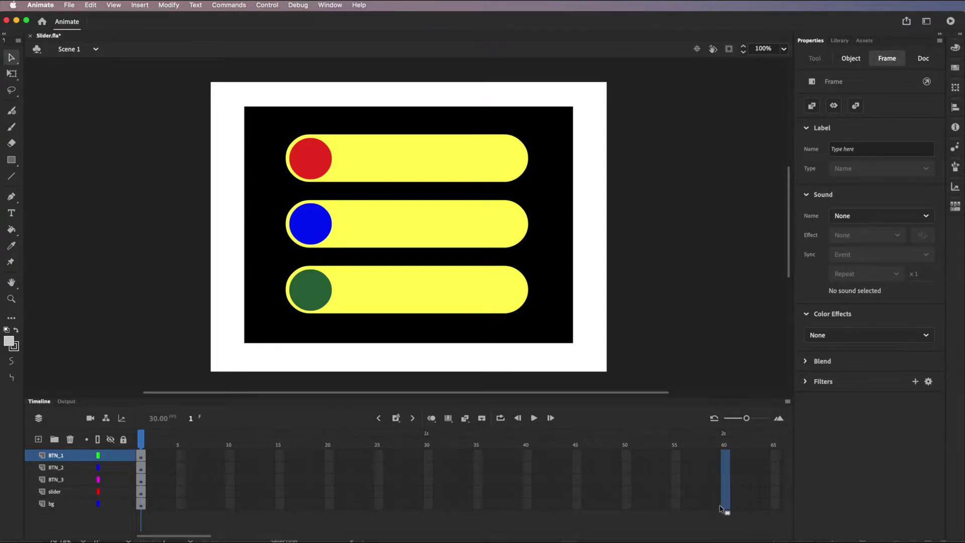
left_click(141, 438)
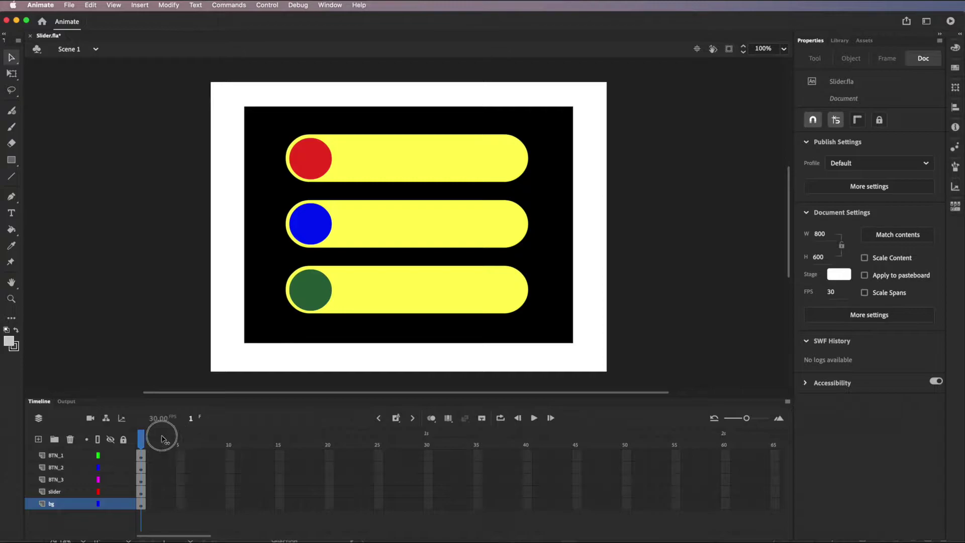
left_click_drag(725, 459, 732, 500)
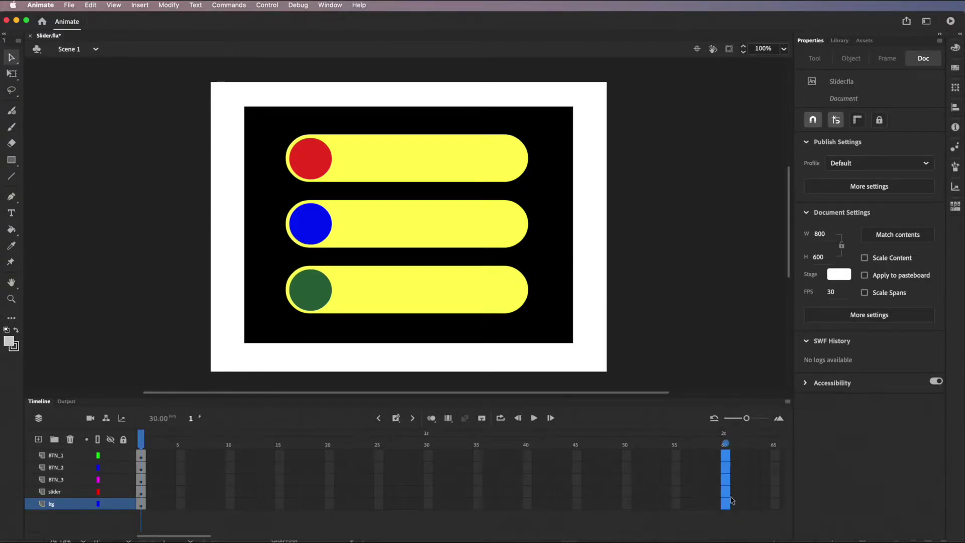
left_click(726, 504)
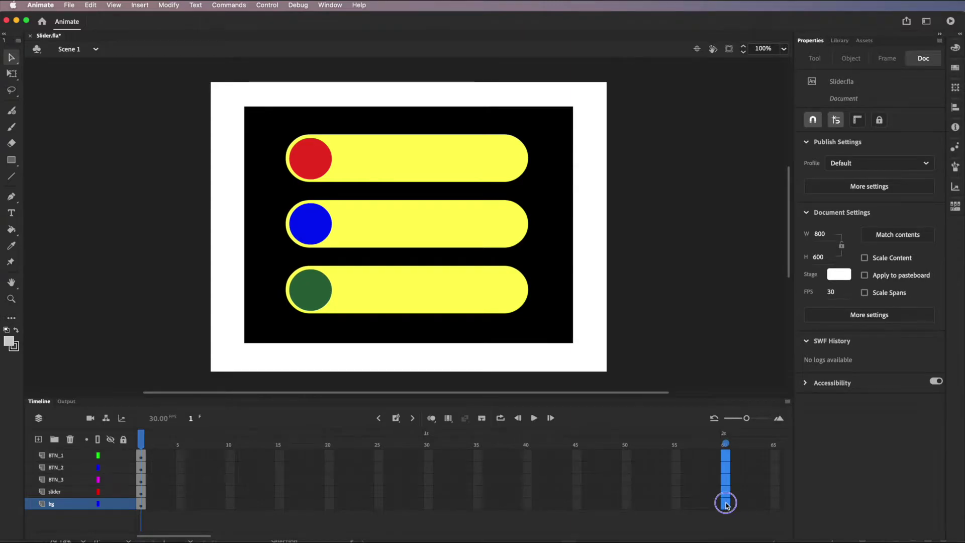
right_click(725, 504)
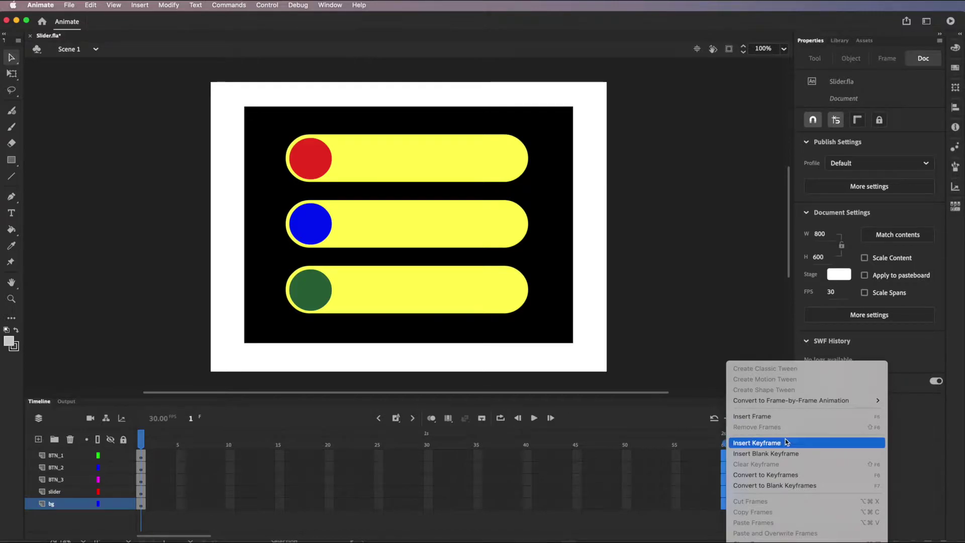
left_click(140, 6)
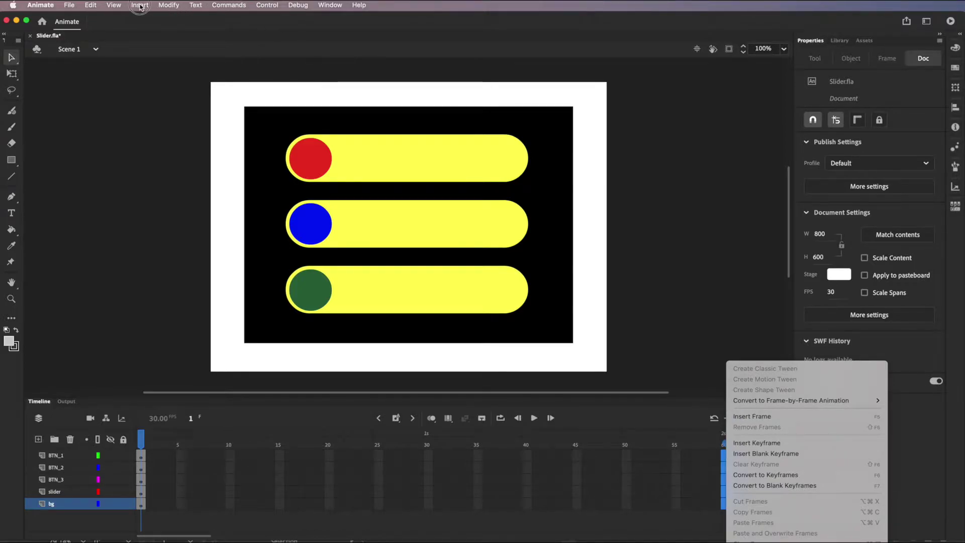
left_click(142, 7)
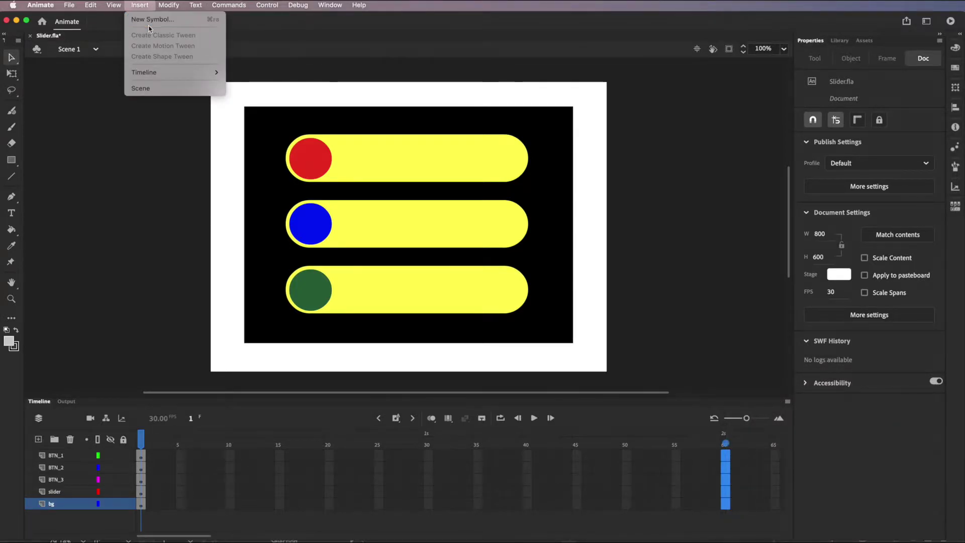
mouse_move(213, 71)
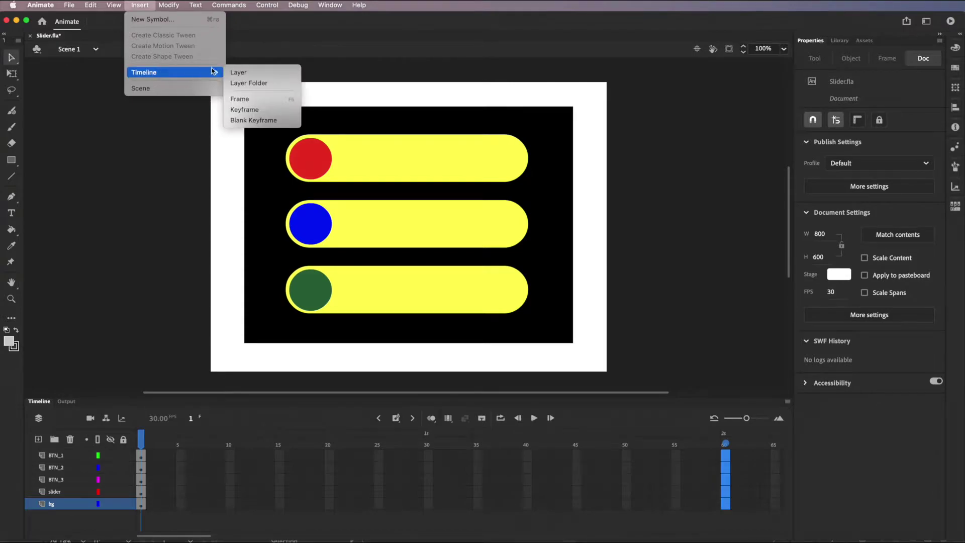
left_click(247, 100)
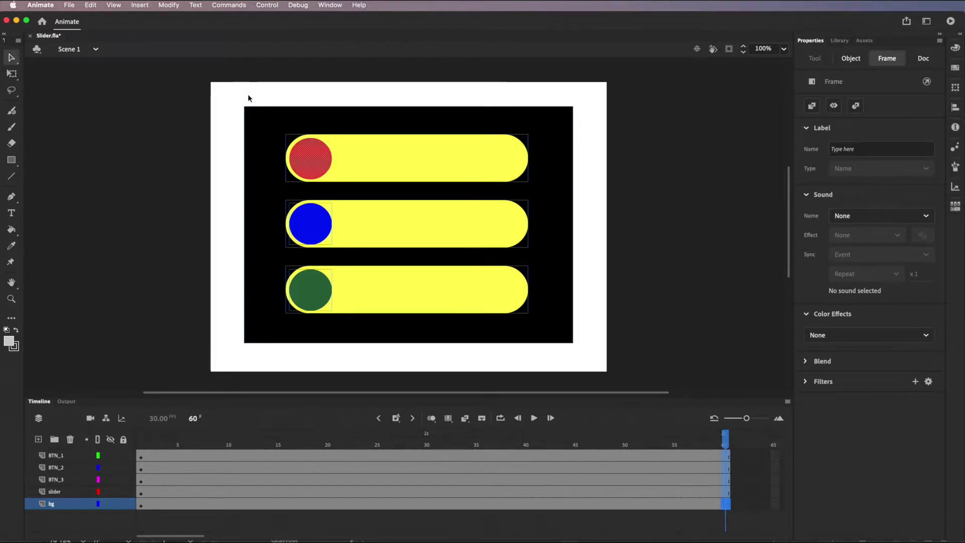
Insert a keyframe at frame 60 on the BTN_1 layer
mouse_move(725, 442)
left_mouse_down()
mouse_move(173, 430)
mouse_move(724, 445)
mouse_move(366, 421)
mouse_move(134, 437)
mouse_move(538, 443)
mouse_move(544, 433)
mouse_move(141, 427)
mouse_move(149, 416)
mouse_move(166, 441)
mouse_move(730, 441)
left_mouse_up()
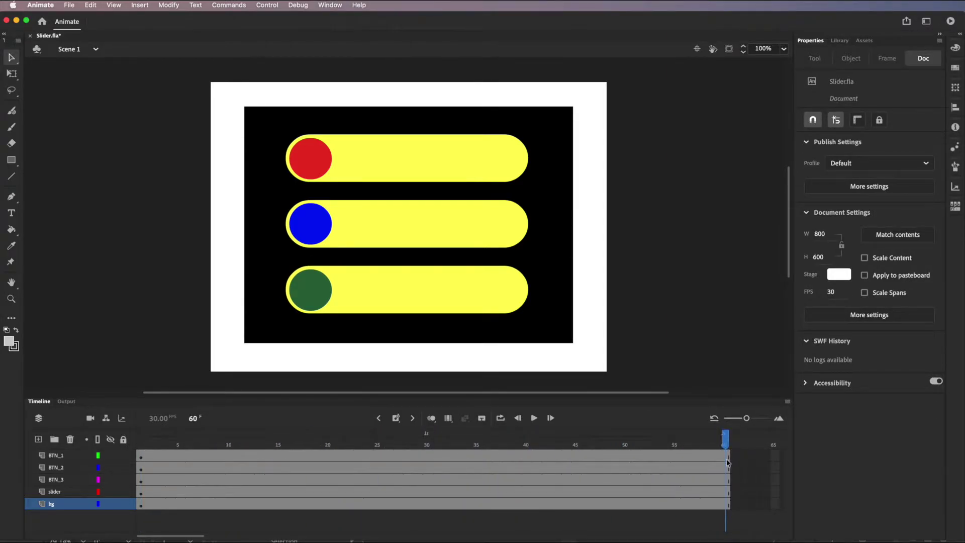
left_click(728, 456)
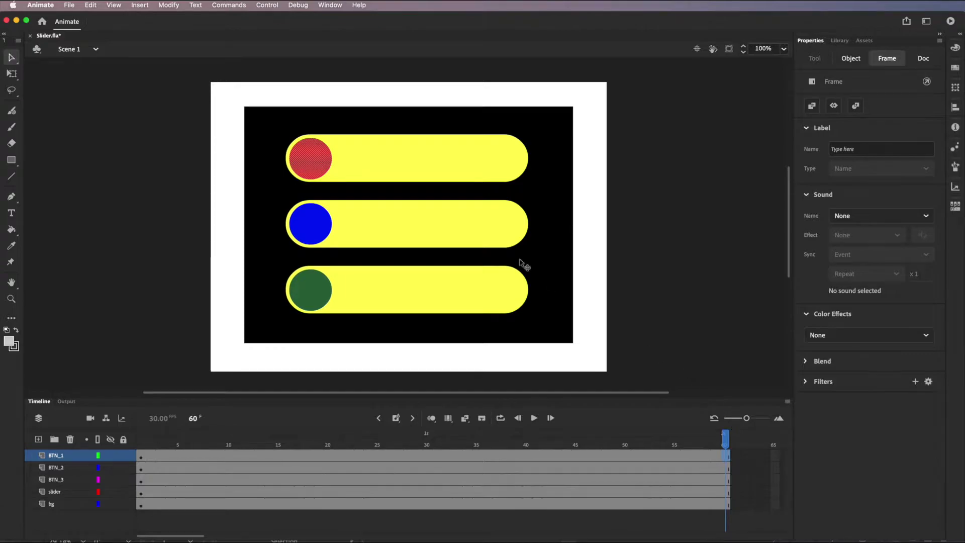
left_click(143, 7)
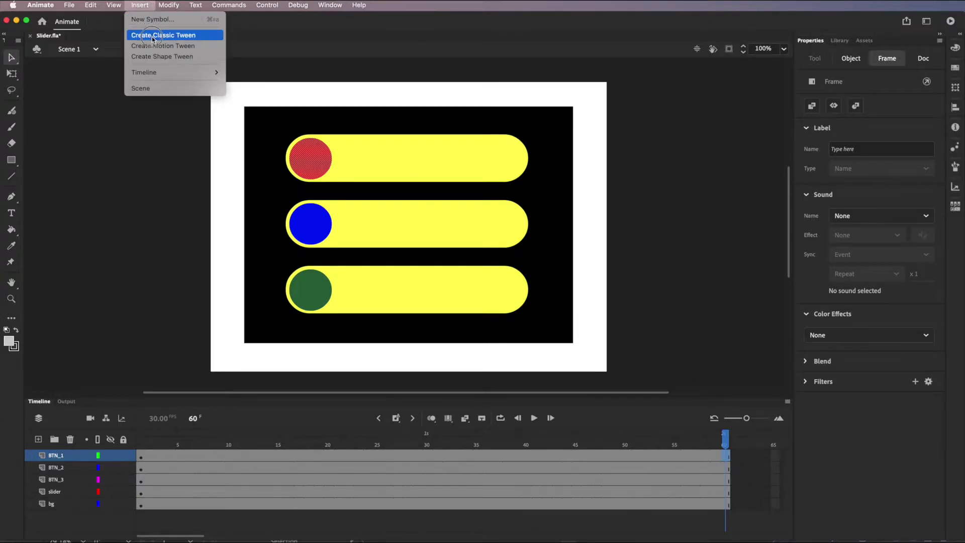
mouse_move(197, 71)
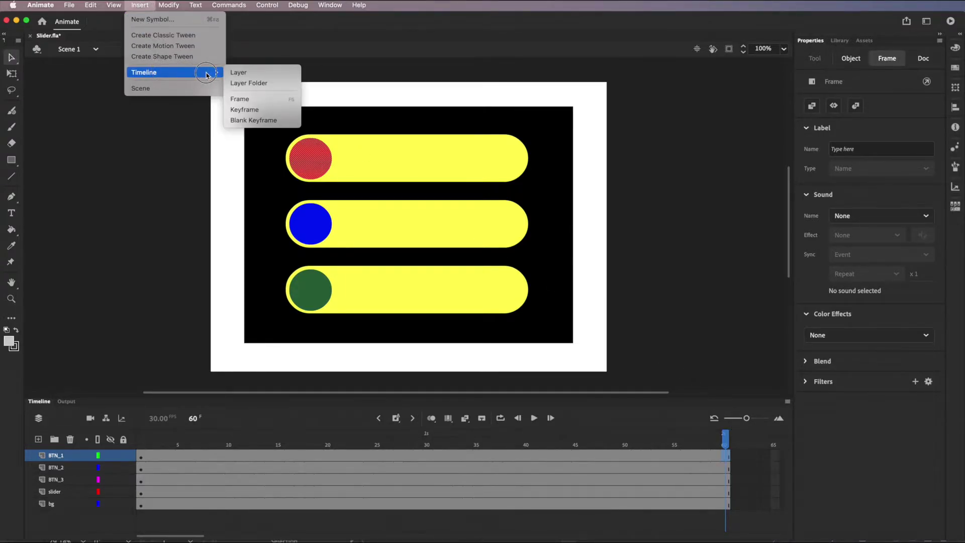
left_click(246, 110)
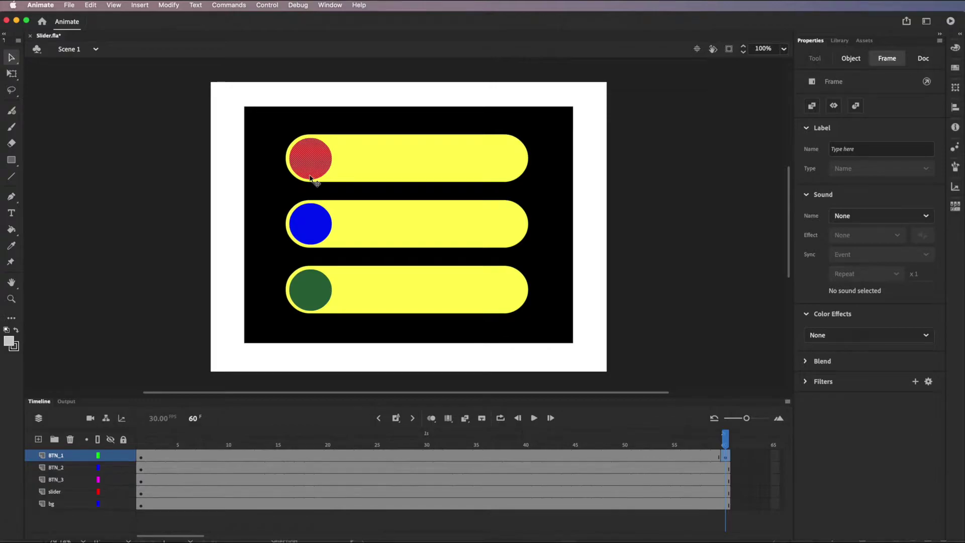
Move the red circle at frame 60 to the right end of its slider, at X about 548, and add a shape tween on BTN_1
left_click_drag(313, 158, 507, 160)
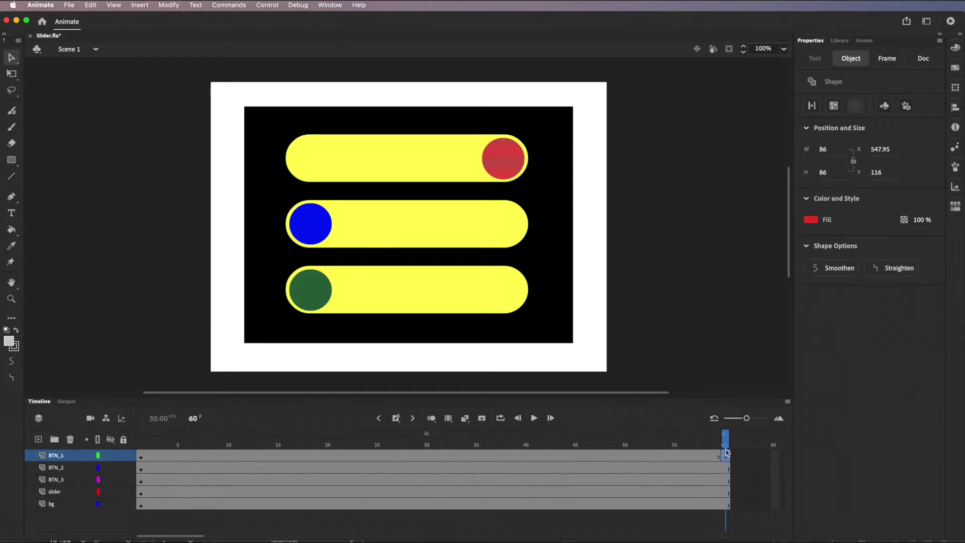
mouse_move(725, 441)
left_mouse_down()
mouse_move(652, 443)
mouse_move(725, 440)
left_mouse_up()
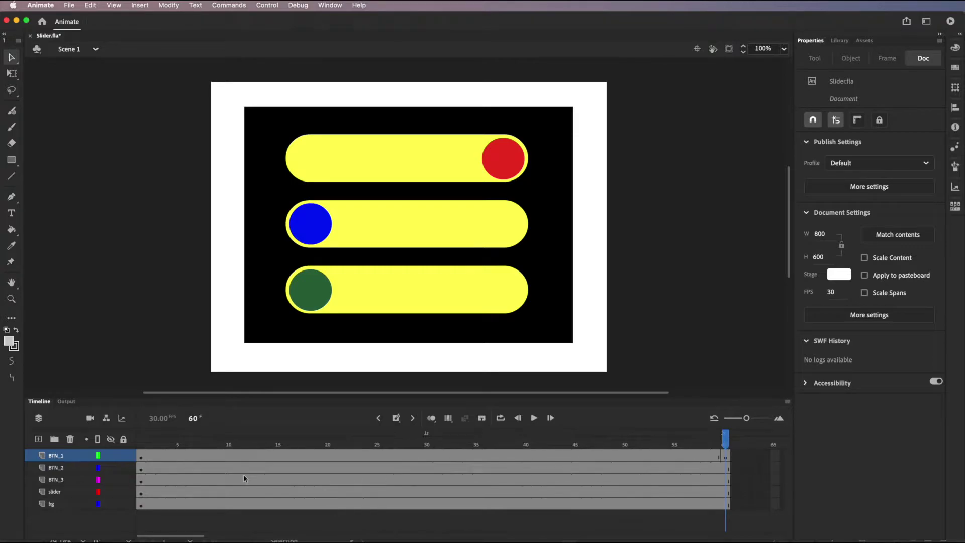
left_click(419, 454)
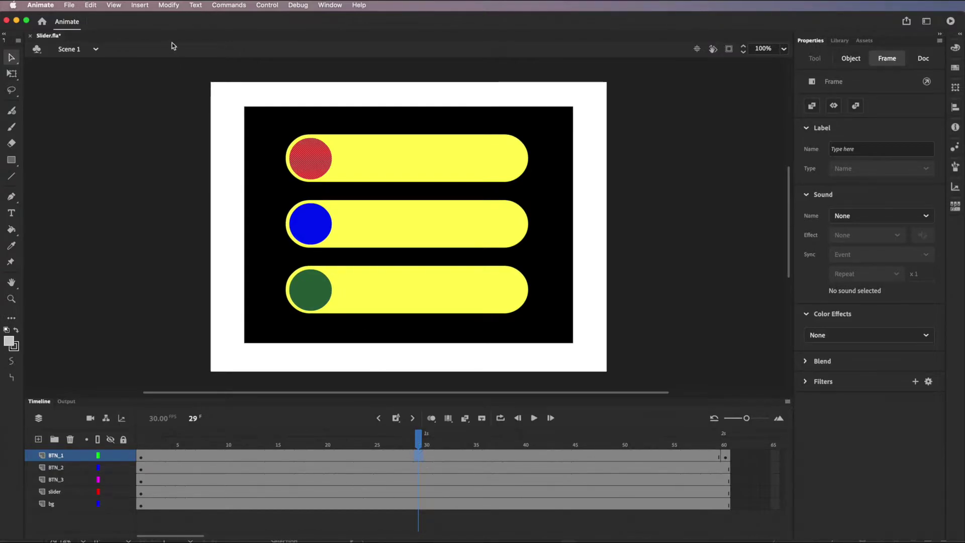
left_click(140, 5)
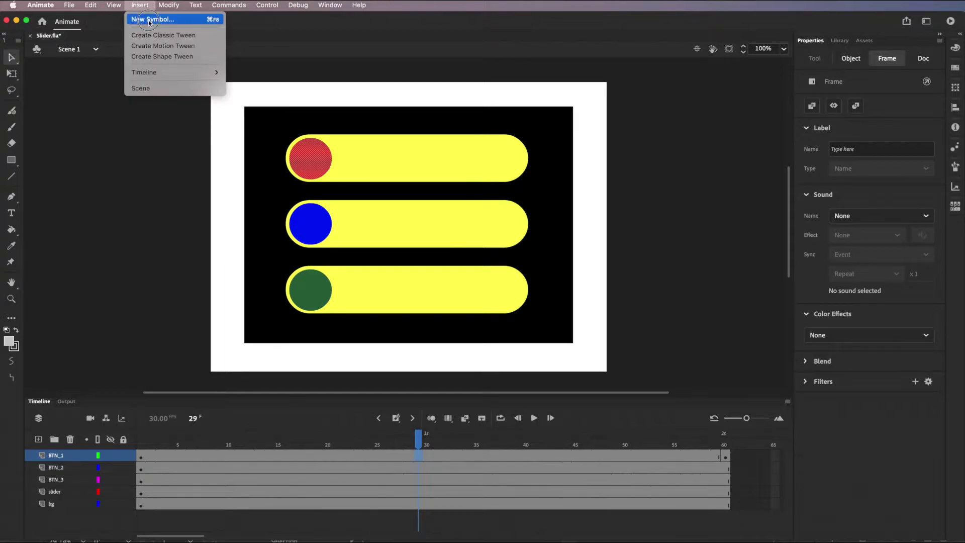
mouse_move(169, 73)
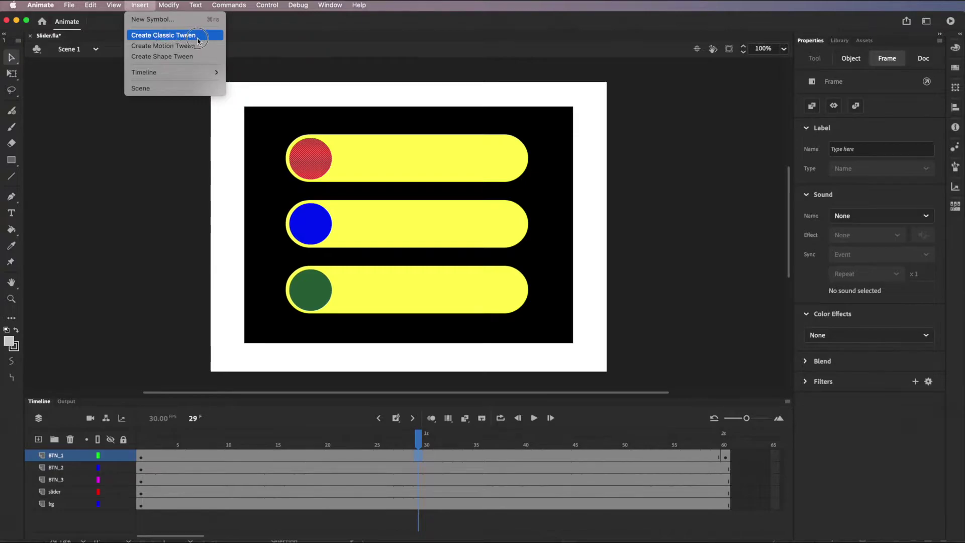
left_click(175, 57)
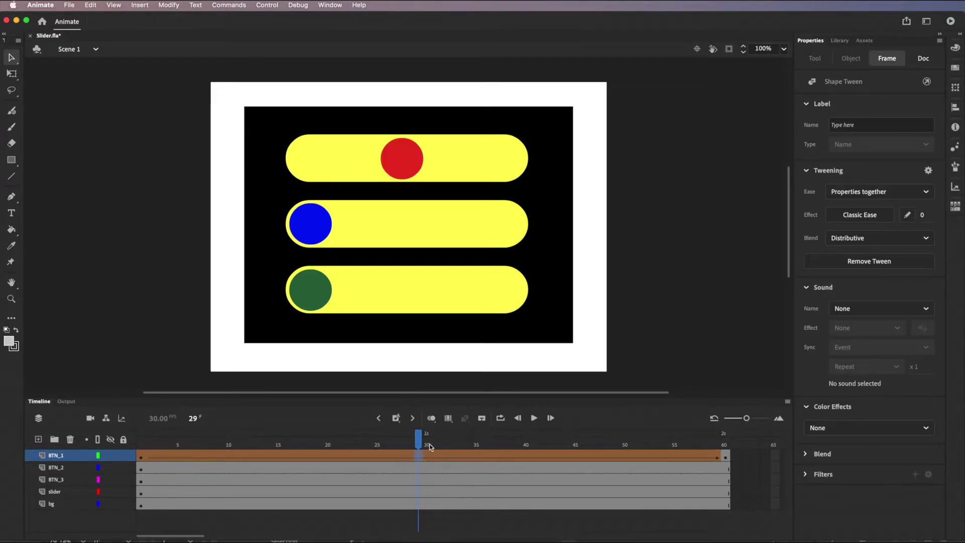
Insert a keyframe at frame 30 within the BTN_1 shape tween
mouse_move(419, 441)
left_mouse_down()
mouse_move(148, 437)
mouse_move(739, 459)
mouse_move(221, 441)
mouse_move(710, 442)
mouse_move(401, 446)
mouse_move(427, 451)
mouse_move(430, 442)
left_mouse_up()
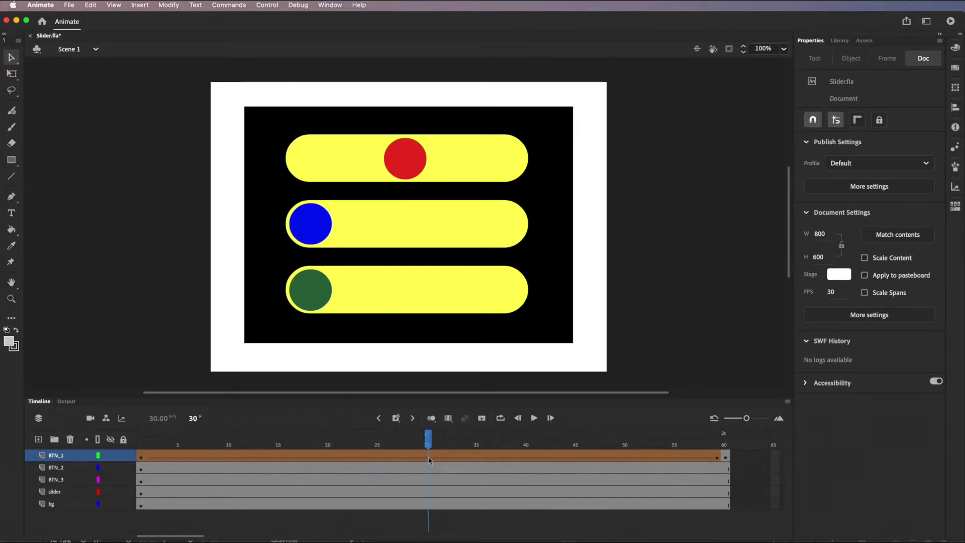
right_click(428, 457)
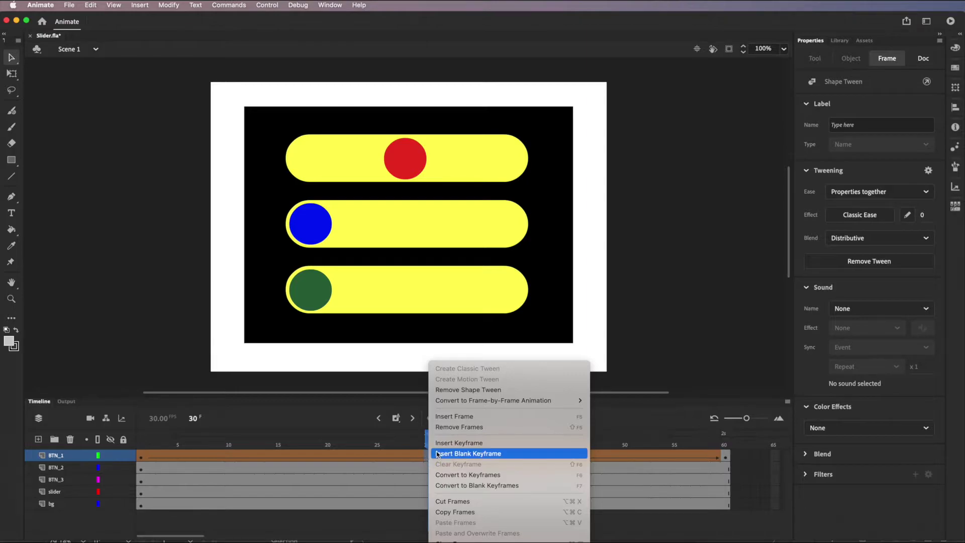
left_click(446, 444)
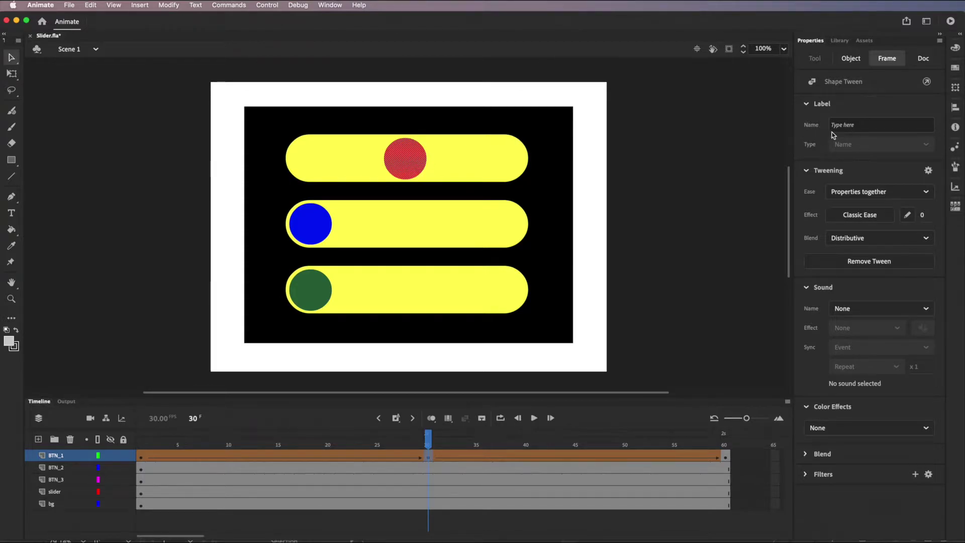
Change the red circle's fill to blue at frame 30 and preview the colour change by scrubbing the timeline
left_click(409, 162)
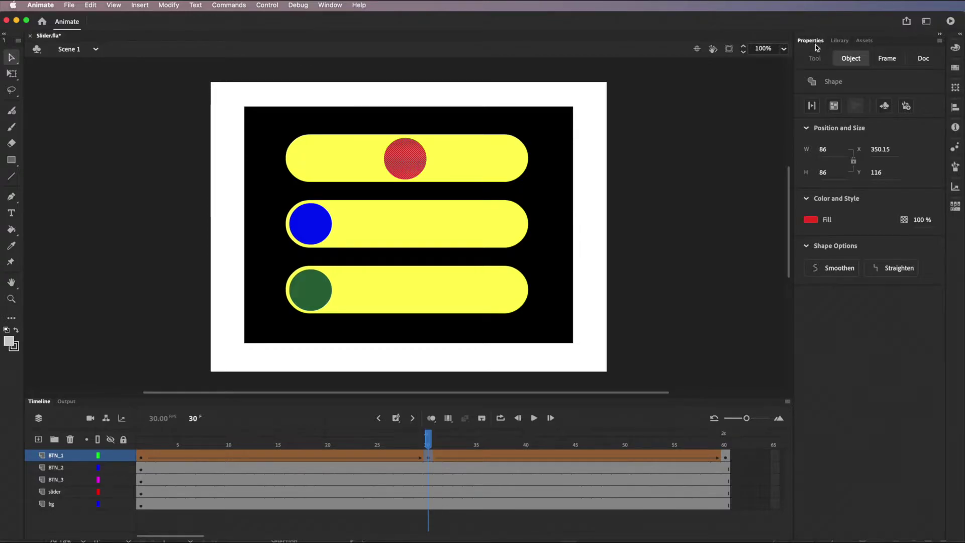
left_click(815, 223)
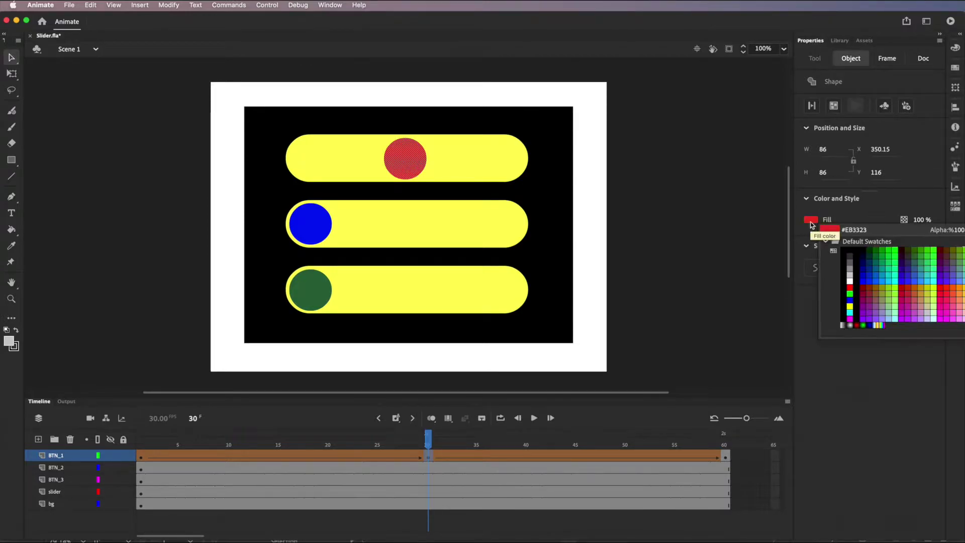
left_click(844, 302)
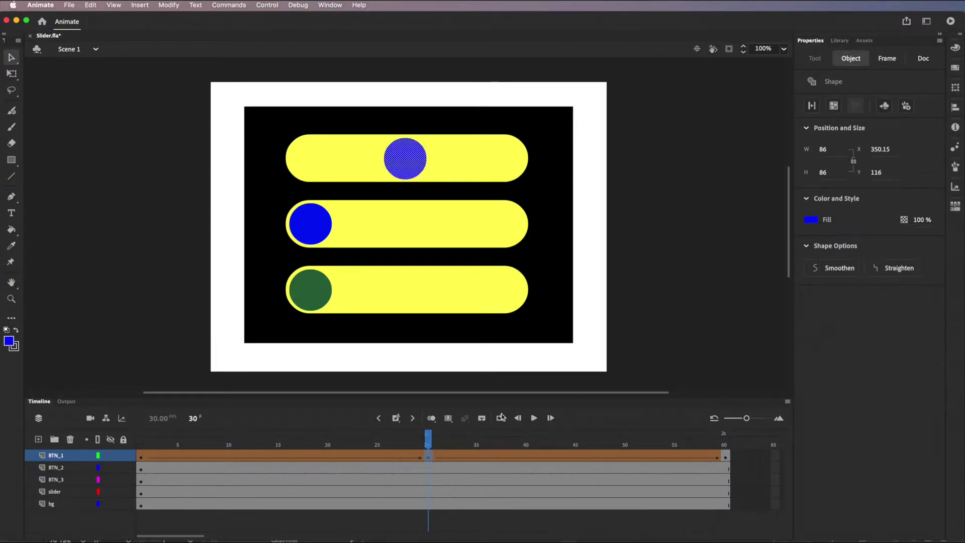
mouse_move(430, 442)
left_mouse_down()
mouse_move(153, 434)
mouse_move(731, 442)
mouse_move(400, 435)
mouse_move(426, 437)
left_mouse_up()
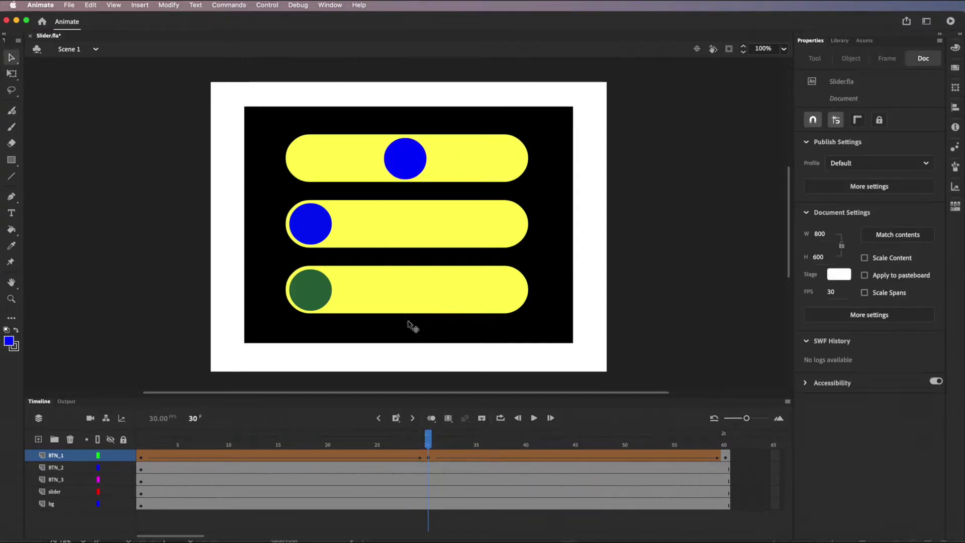
Replace the circle at frame 30 with a blue rectangle across the middle of the top slider and preview the morph
left_click(410, 164)
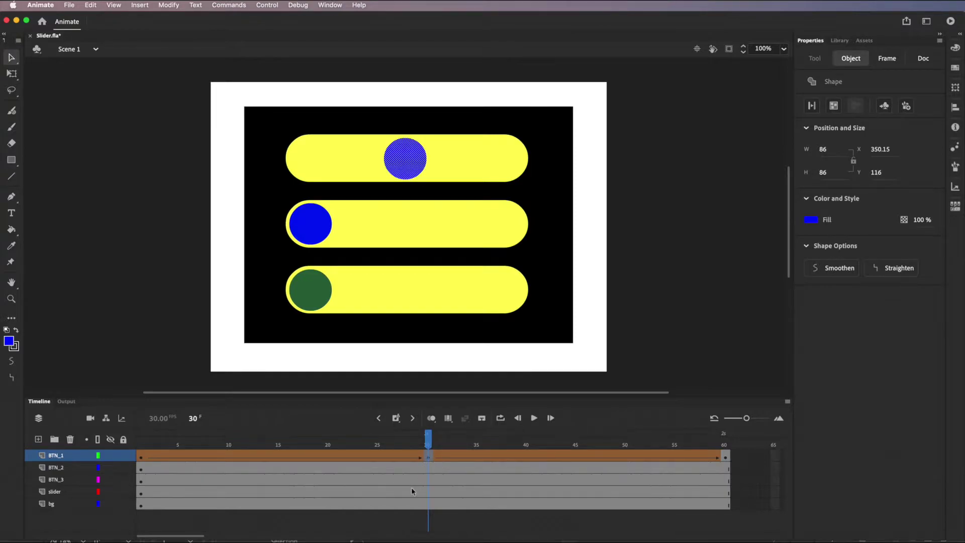
key("Delete")
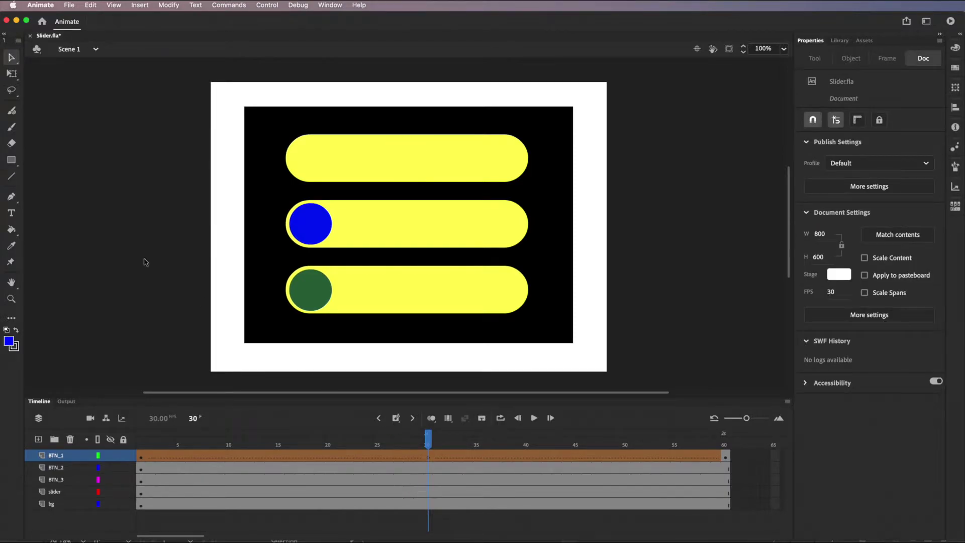
left_click(12, 160)
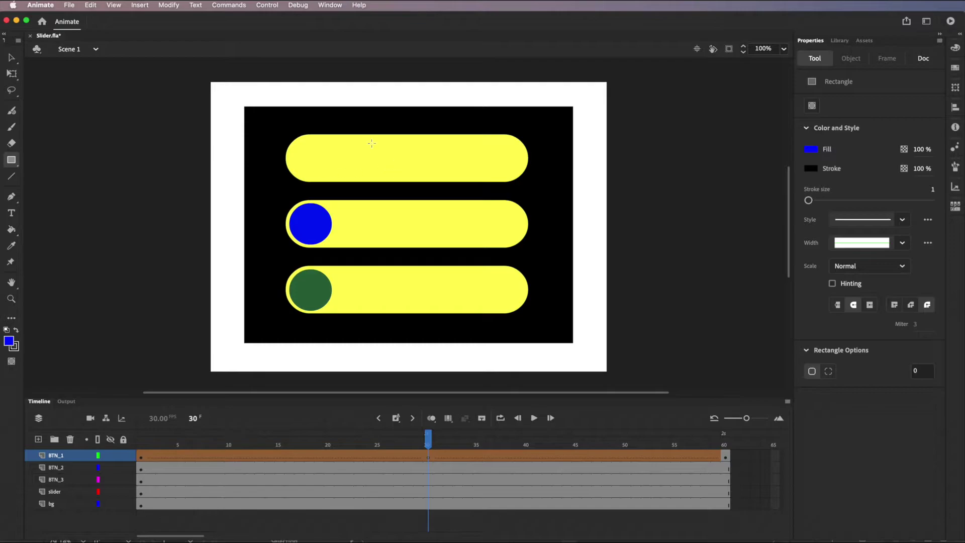
mouse_move(370, 132)
left_mouse_down()
mouse_move(439, 174)
mouse_move(460, 447)
mouse_move(394, 453)
mouse_move(427, 283)
mouse_move(431, 182)
mouse_move(444, 182)
left_mouse_up()
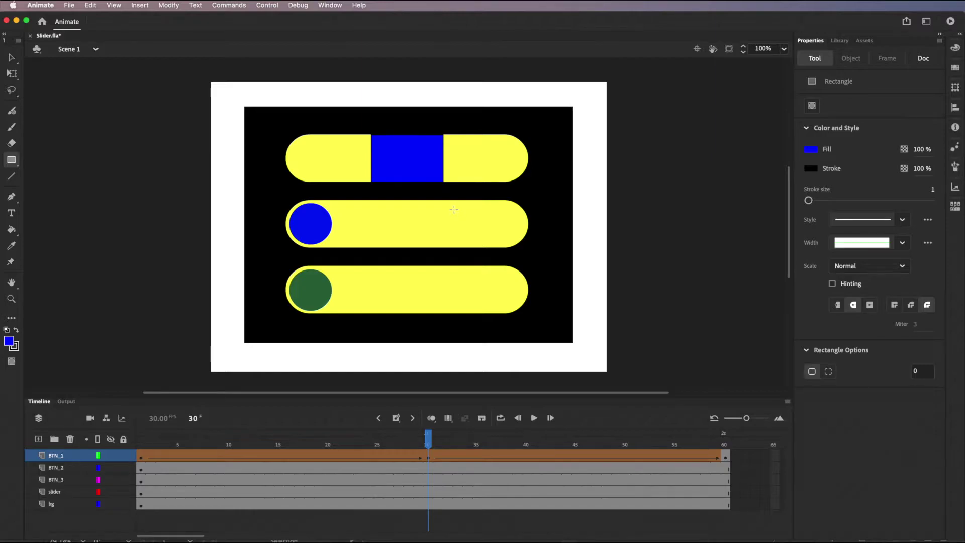
mouse_move(428, 445)
left_mouse_down()
mouse_move(141, 445)
mouse_move(613, 442)
mouse_move(736, 458)
mouse_move(484, 432)
mouse_move(141, 437)
mouse_move(673, 456)
mouse_move(650, 447)
mouse_move(263, 433)
mouse_move(711, 453)
mouse_move(189, 433)
mouse_move(230, 442)
mouse_move(666, 442)
mouse_move(511, 438)
mouse_move(187, 437)
mouse_move(442, 438)
mouse_move(427, 435)
left_mouse_up()
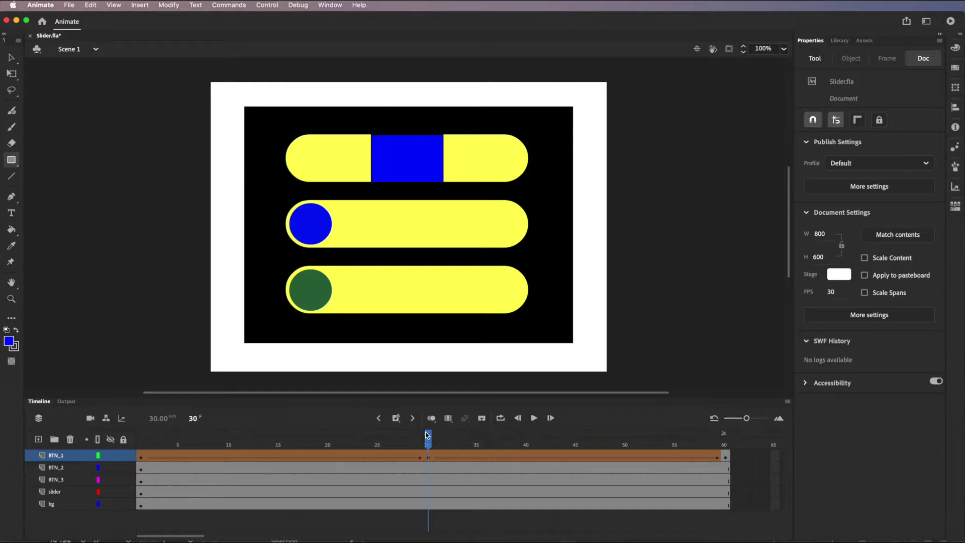
Delete the rectangle at frame 30 and start a static text field on the top slider
left_click(429, 457)
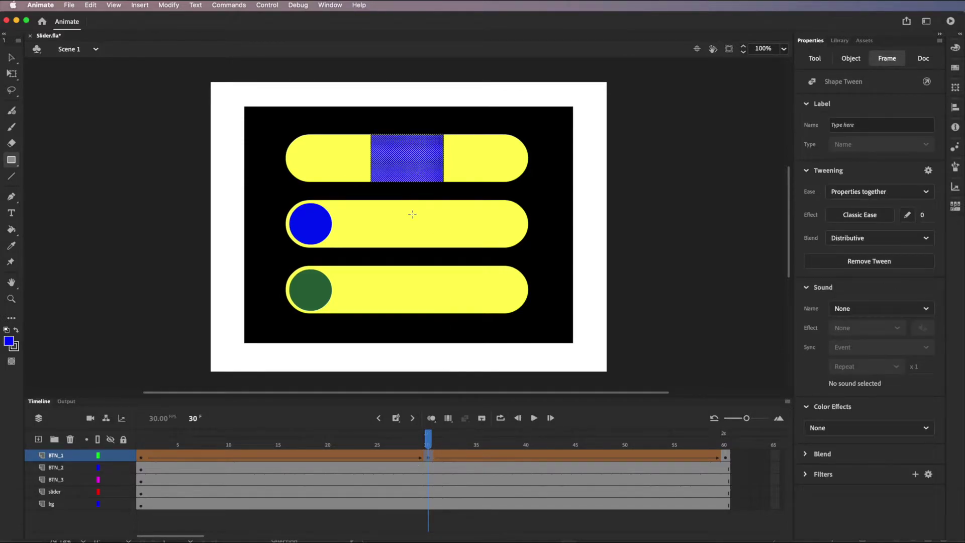
key("Delete")
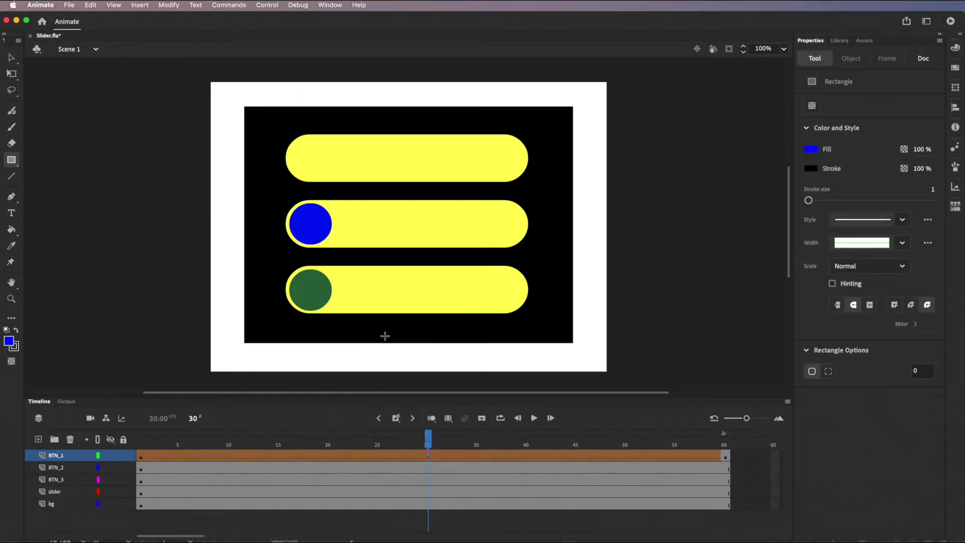
left_click(12, 215)
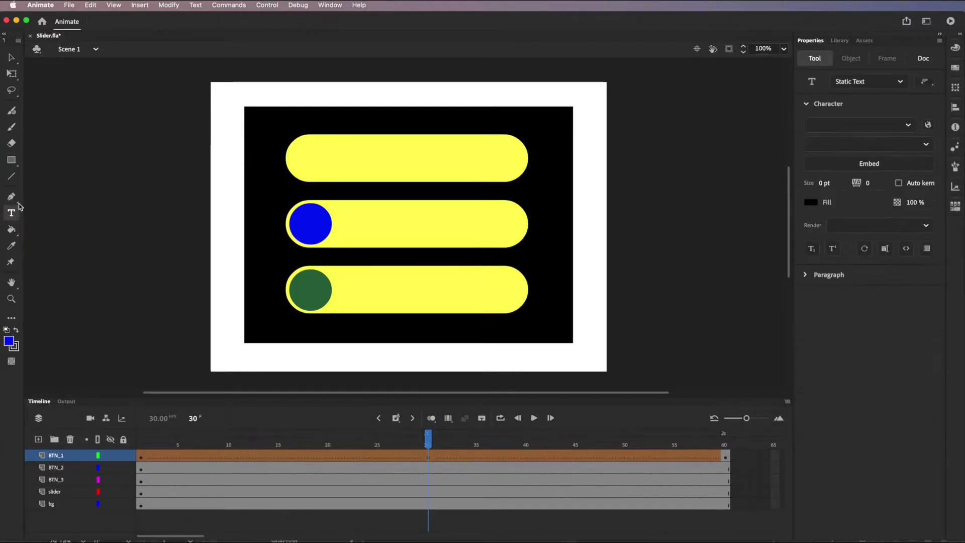
left_click(394, 168)
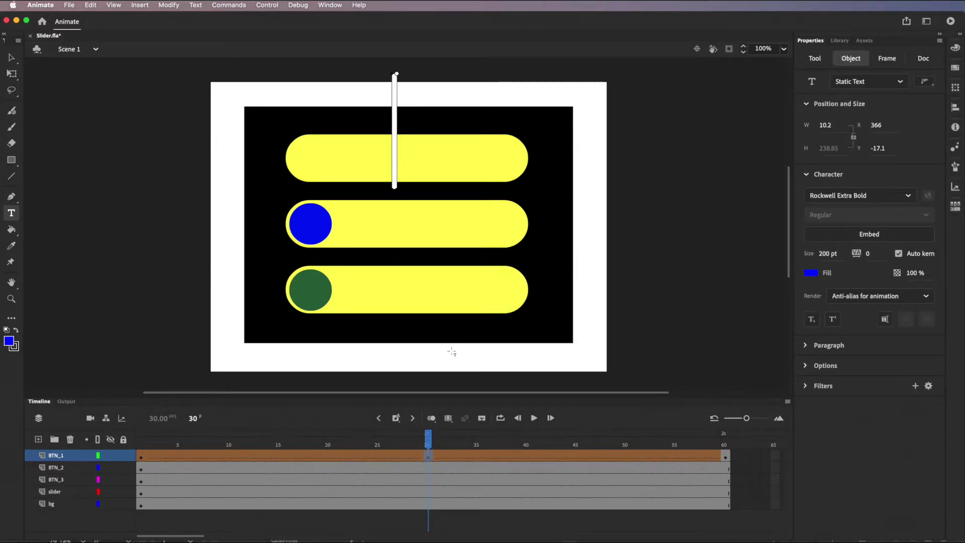
Set the text field's font to Rockwell
left_click(908, 196)
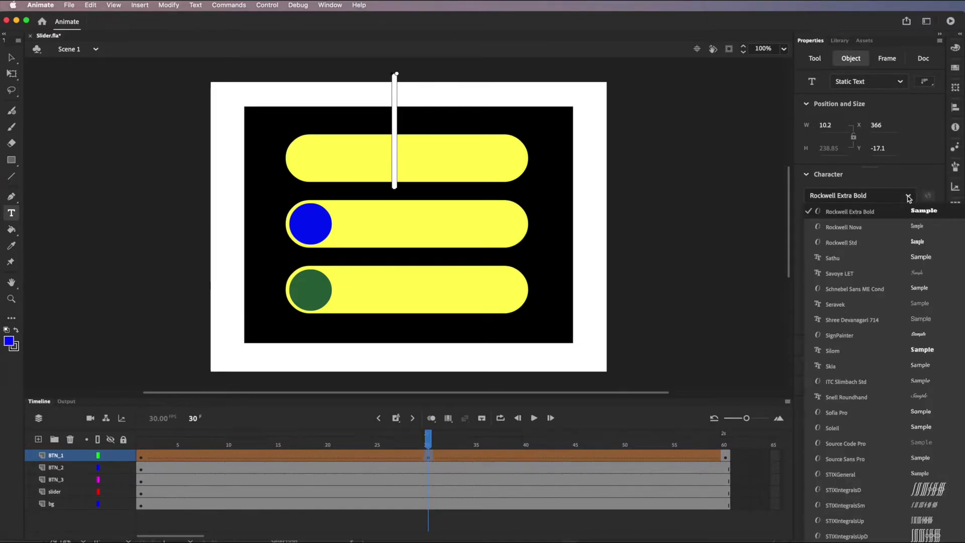
left_click(887, 194)
type("S")
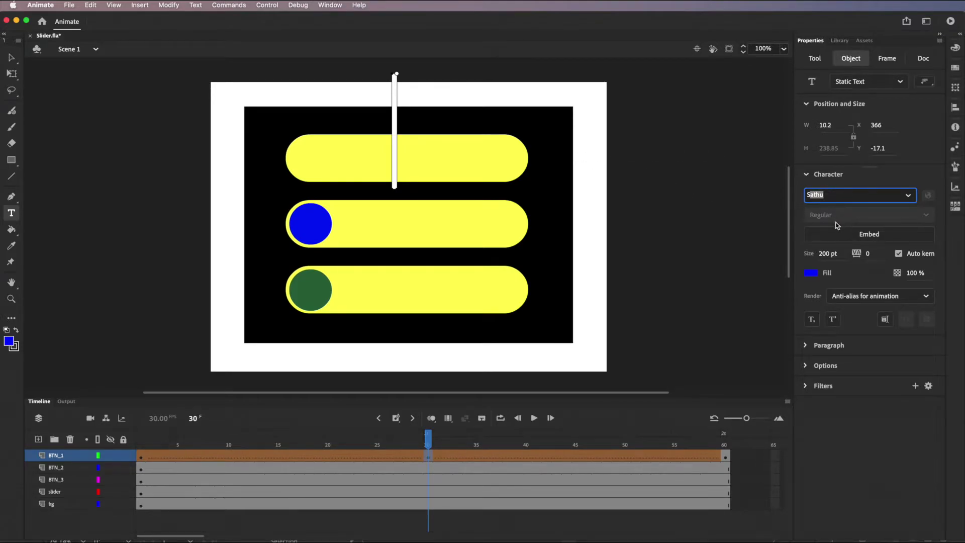
key("BackSpace")
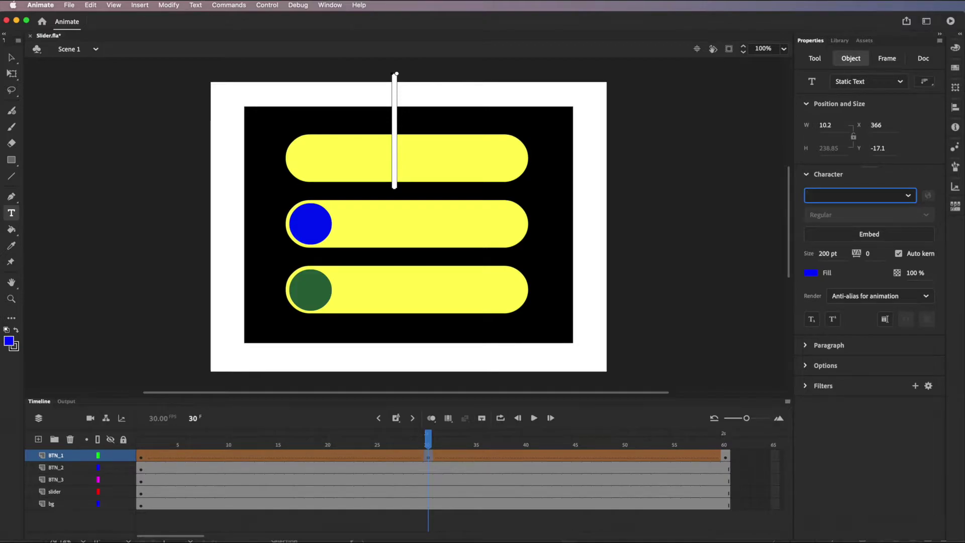
type("Rockwell")
key("Return")
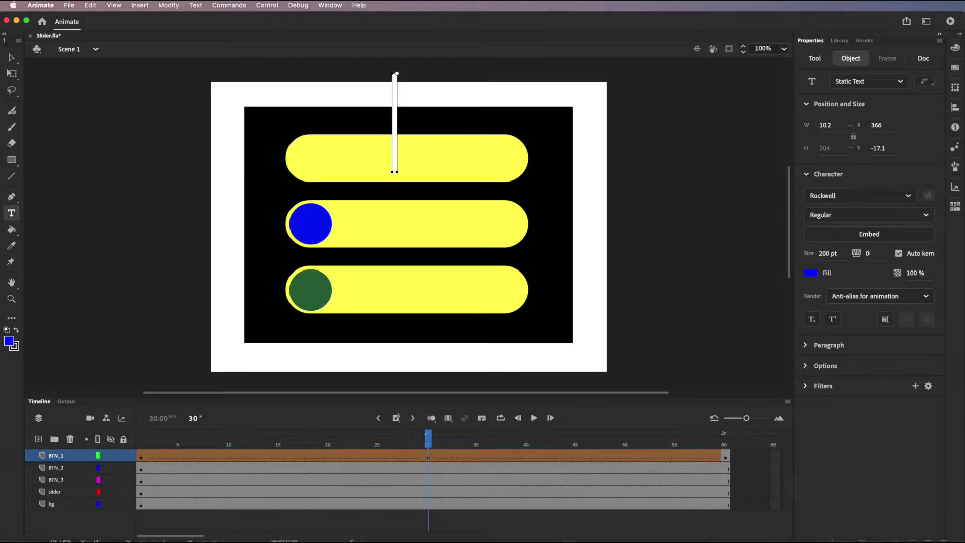
Enter a letter S in the text field and move it over the middle of the top slider
type("S")
left_click(11, 57)
left_click_drag(416, 140, 404, 190)
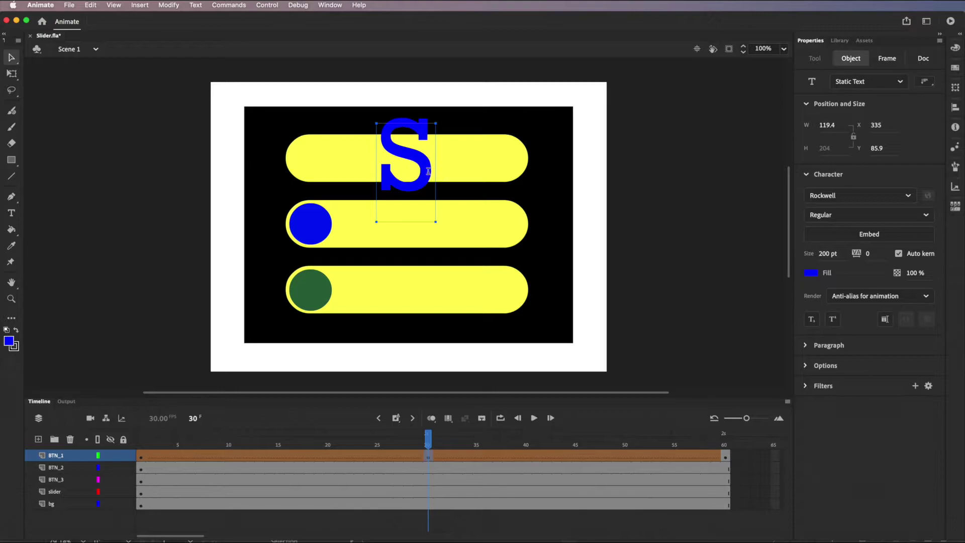
Break the letter S apart into a plain shape and preview the morph by scrubbing back to frame 1
double_click(430, 173)
left_click_drag(431, 172, 381, 164)
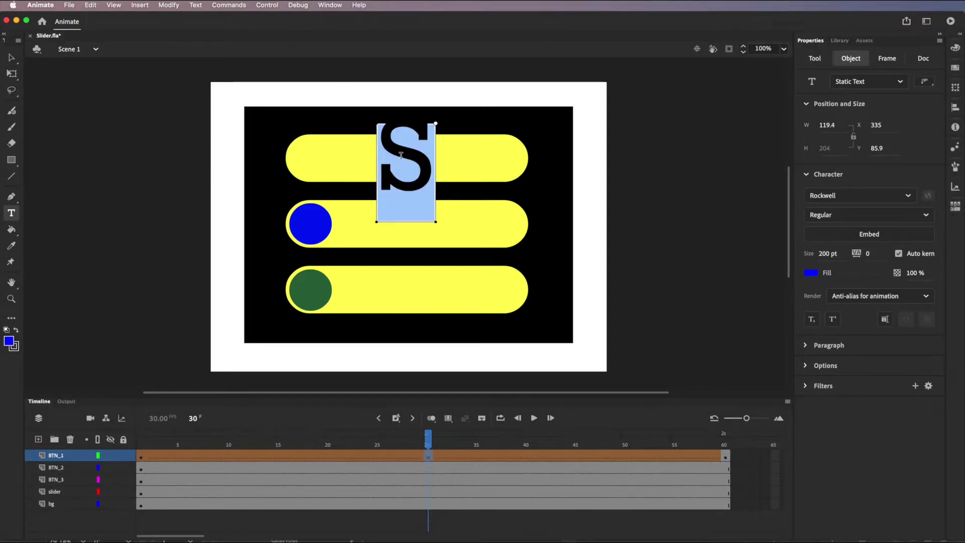
left_click(12, 58)
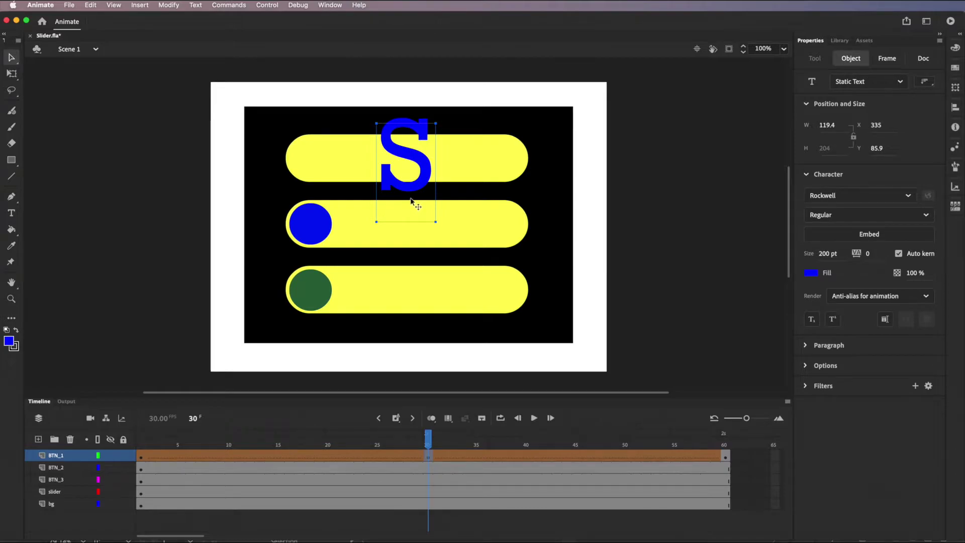
key("super+b")
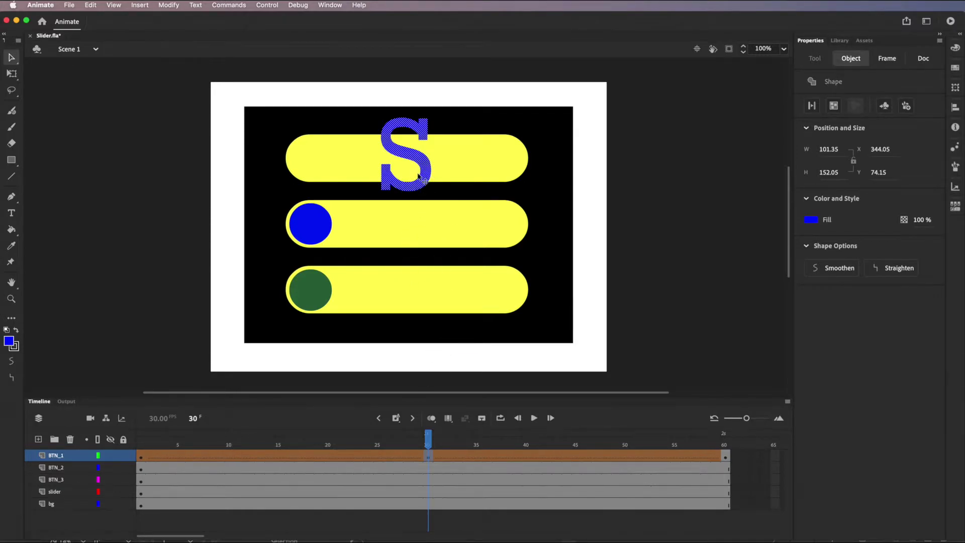
left_click(441, 145)
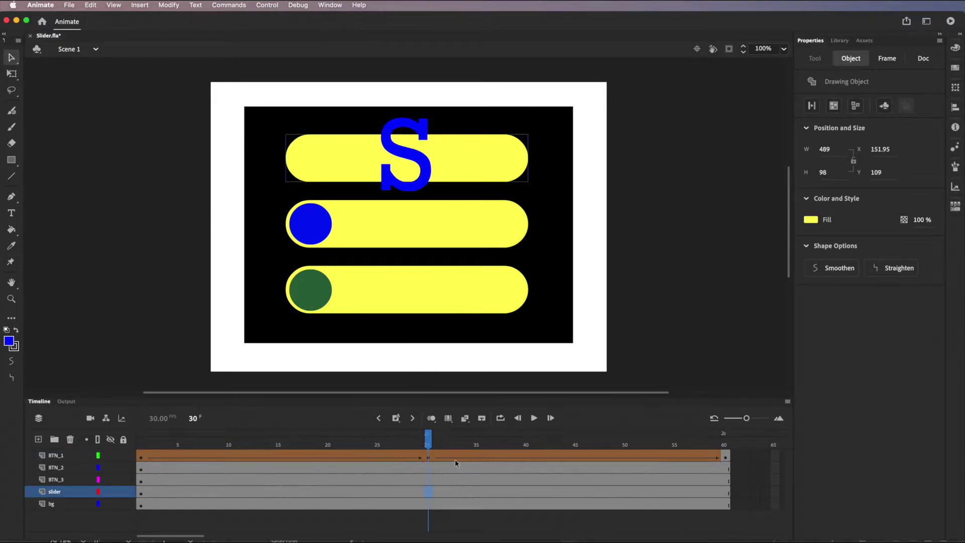
left_click_drag(430, 445, 135, 428)
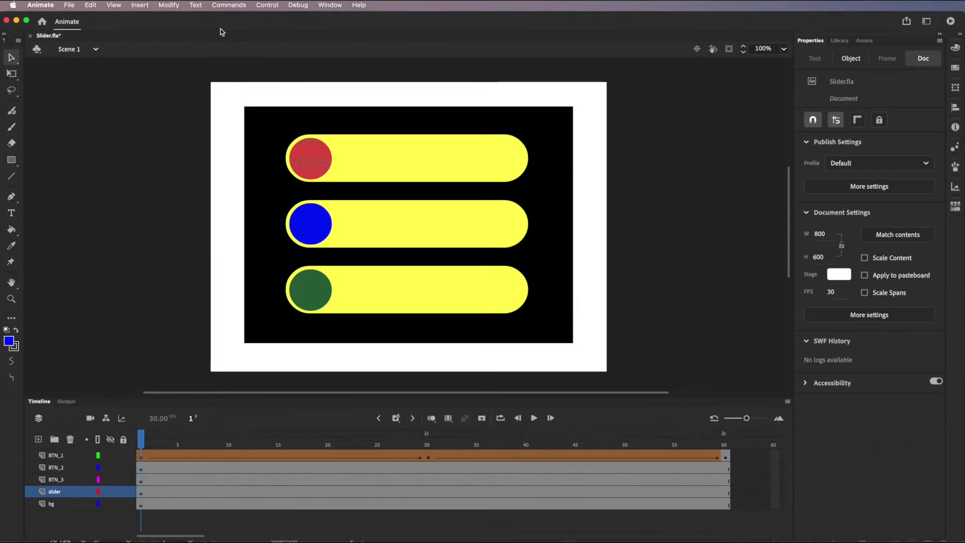
left_click(177, 6)
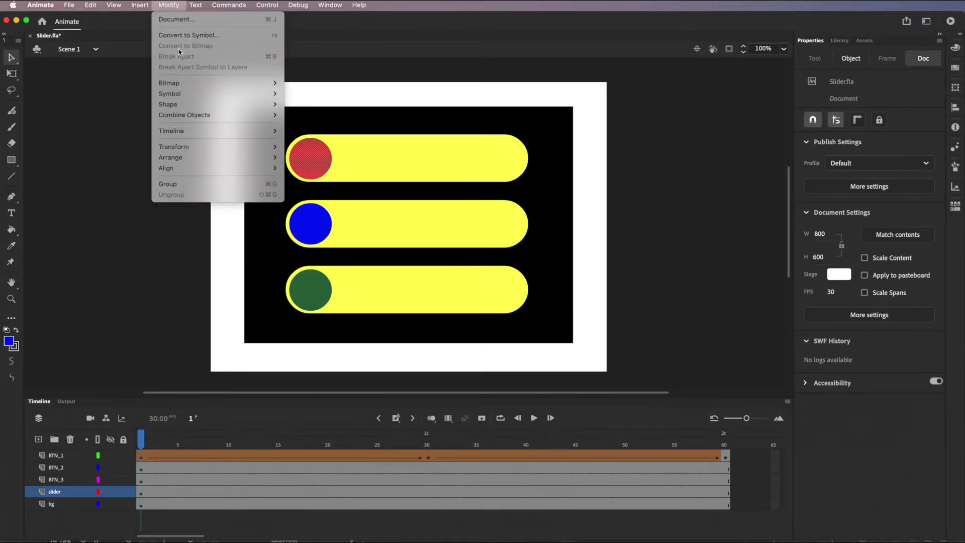
mouse_move(192, 120)
mouse_move(213, 107)
left_click(359, 162)
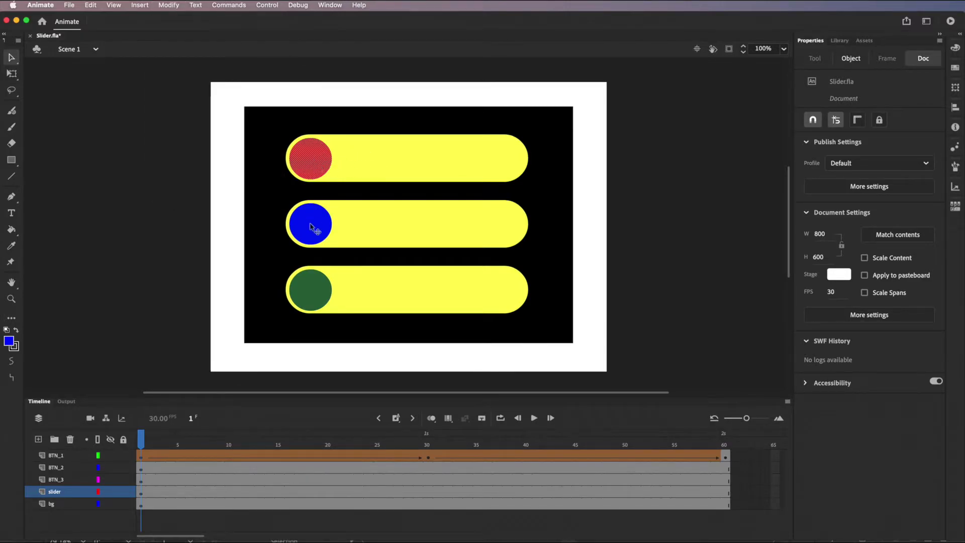
Add a shape hint to BTN_1 at frame 1 and place it on the red circle's upper-right edge
left_click(143, 455)
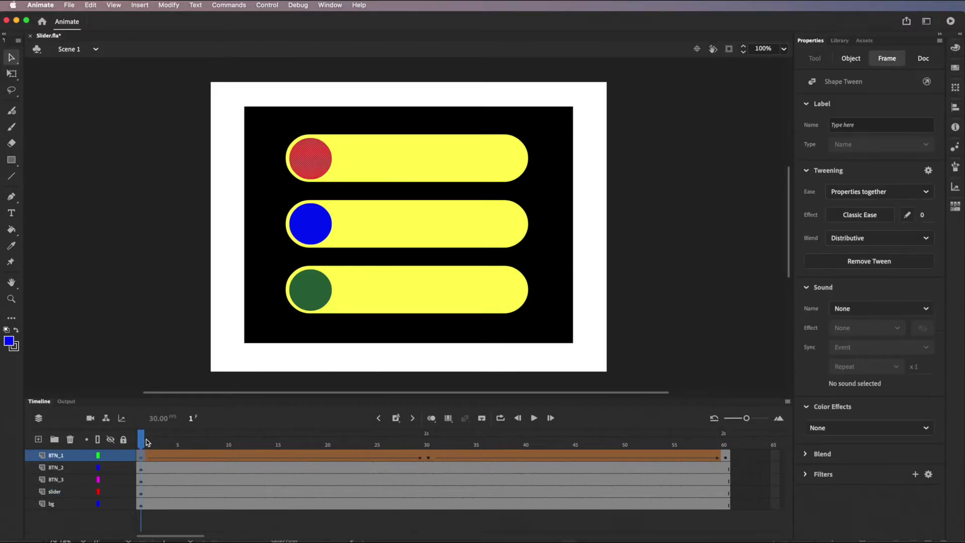
left_click(148, 6)
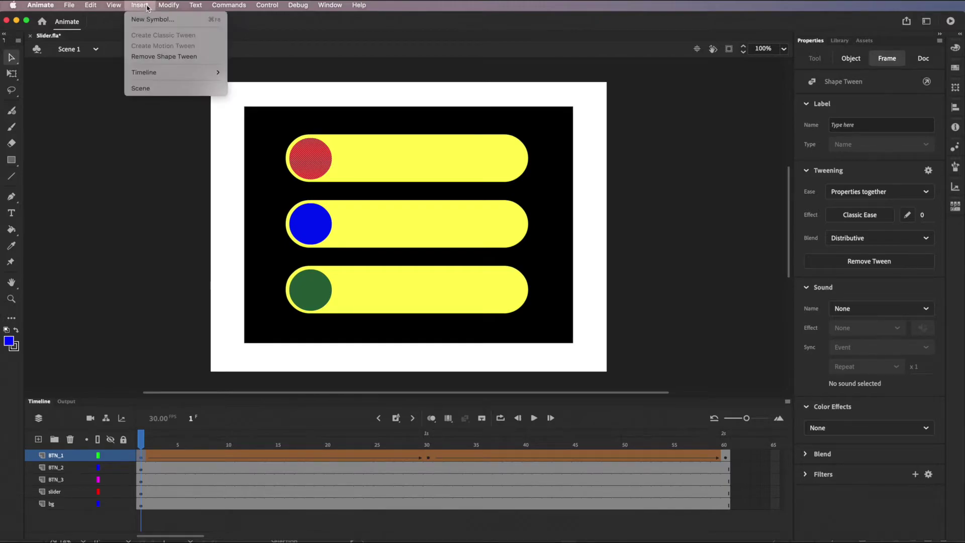
mouse_move(176, 4)
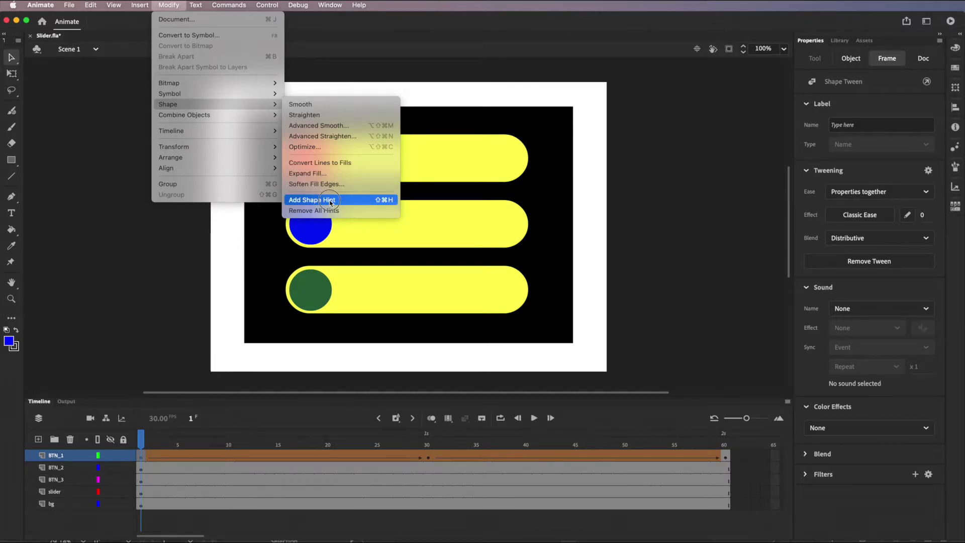
left_click(331, 201)
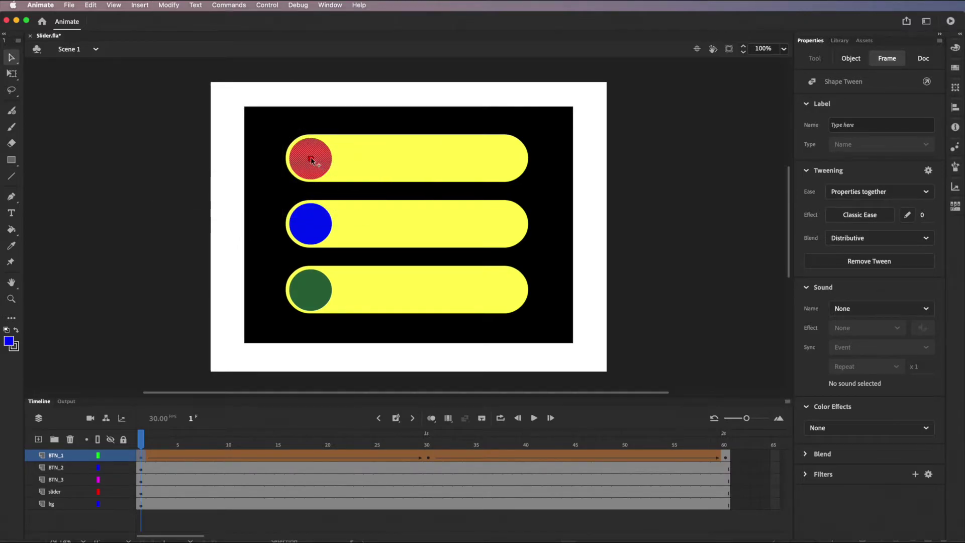
left_click_drag(311, 159, 325, 145)
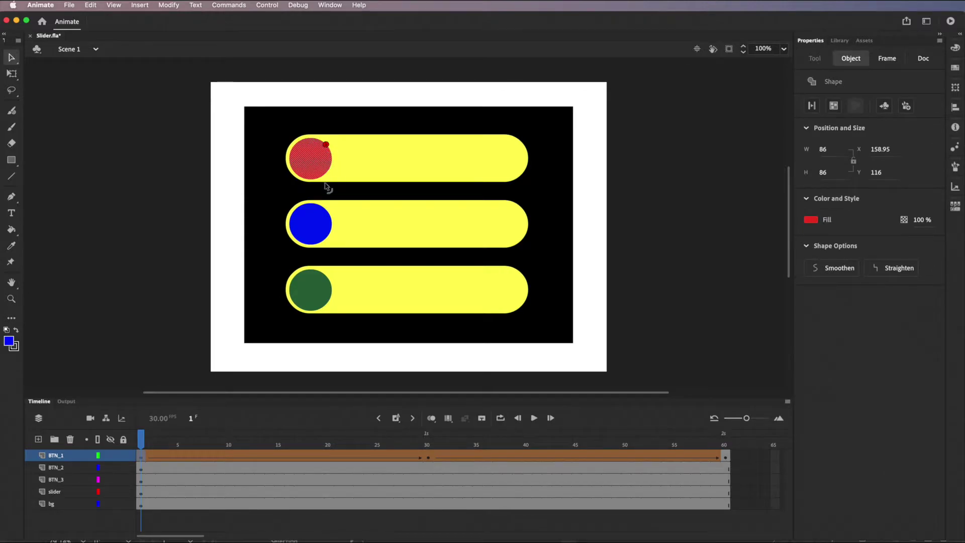
At frame 30, place the matching shape hint on the upper-right tip of the letter S
left_click_drag(141, 442, 431, 463)
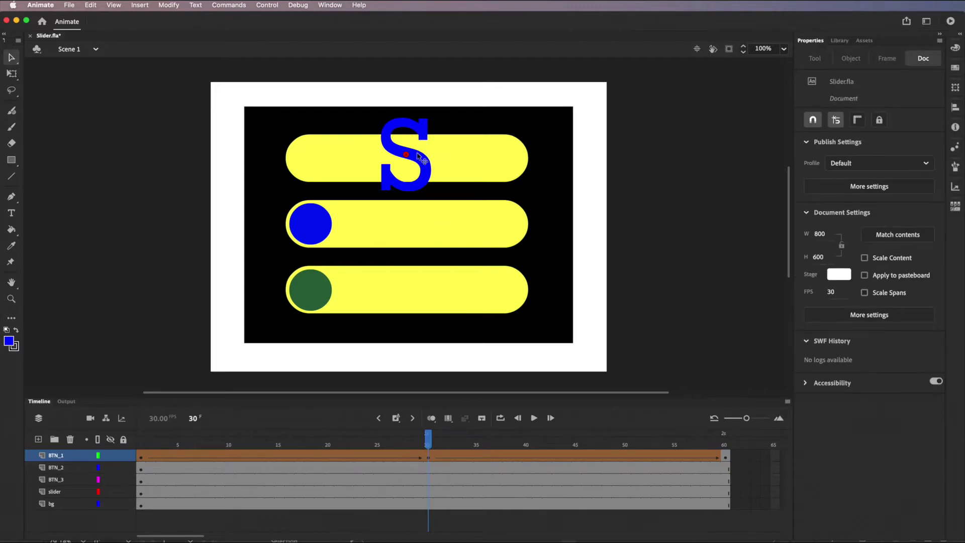
left_click(406, 157)
left_click_drag(406, 157, 427, 120)
mouse_move(428, 438)
left_mouse_down()
mouse_move(240, 438)
mouse_move(429, 437)
left_mouse_up()
left_click_drag(428, 121, 390, 164)
mouse_move(428, 438)
left_mouse_down()
mouse_move(261, 442)
mouse_move(428, 438)
left_mouse_up()
left_click_drag(391, 165, 427, 119)
Add another shape hint at frame 30 and place it on the lower-left corner of the letter S
left_click(169, 6)
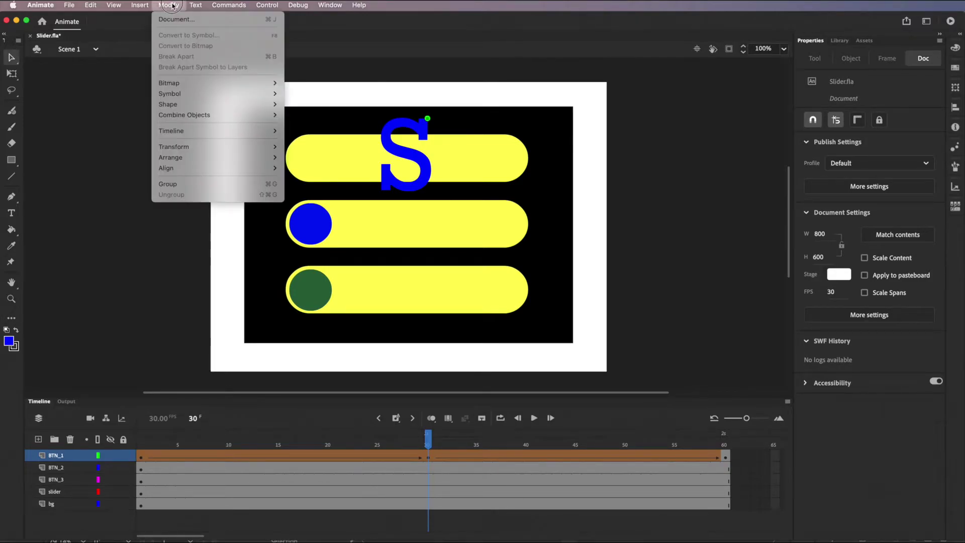
mouse_move(185, 106)
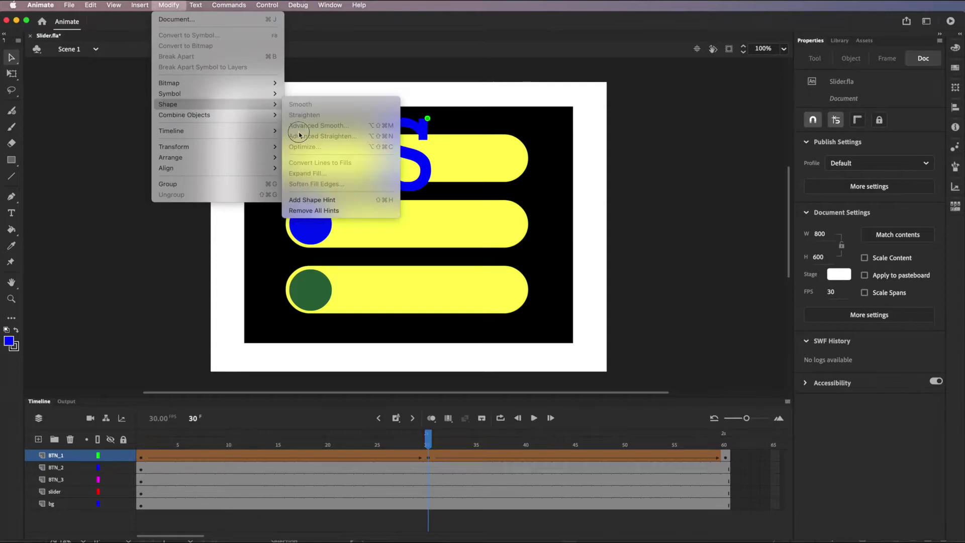
left_click(327, 201)
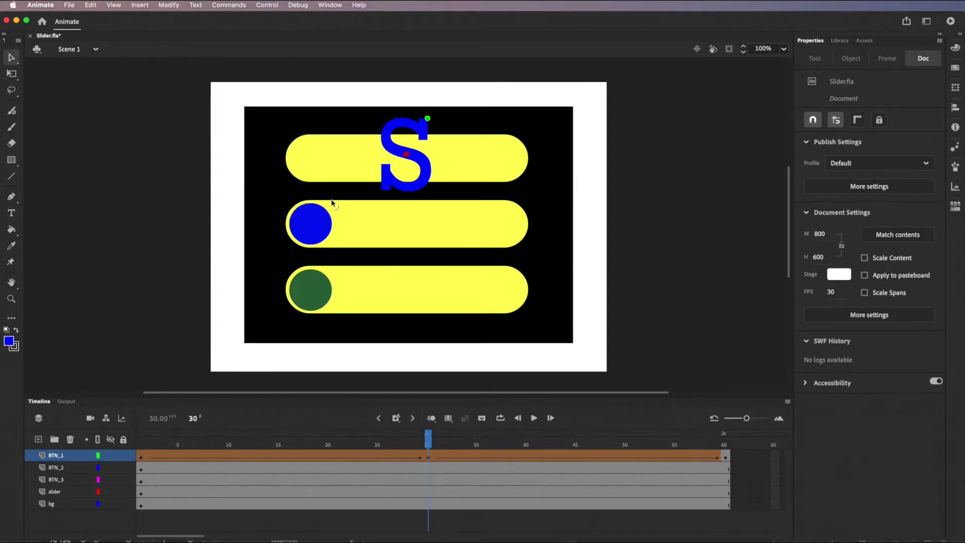
left_click_drag(406, 156, 383, 191)
At frame 60, move the shape hint to the red circle's lower-left edge, and save the file
left_click_drag(428, 438, 747, 472)
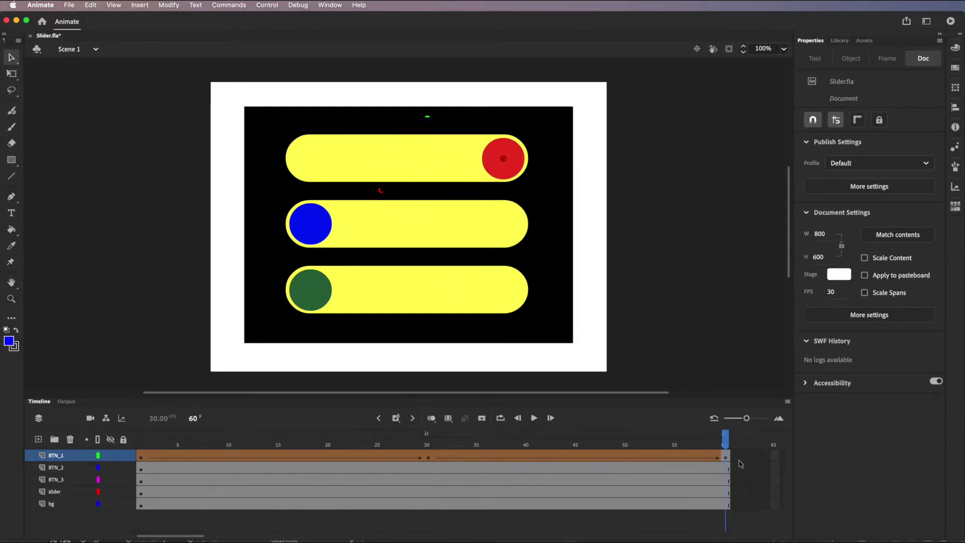
left_click(503, 160)
left_click_drag(503, 159, 488, 174)
left_click(720, 444)
left_click_drag(720, 444, 424, 444)
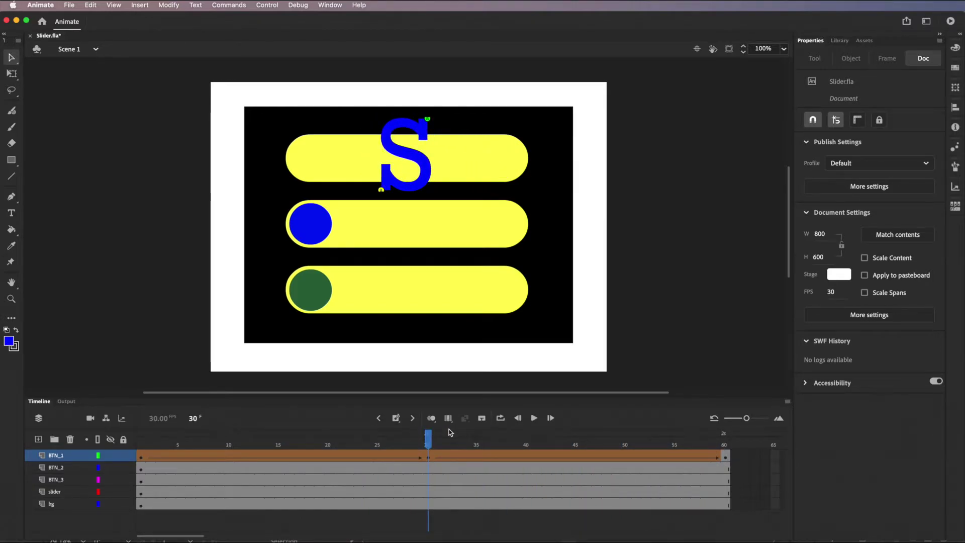
left_click(69, 5)
left_click(78, 95)
Break the blue BTN_2 circle at frame 1 apart into a plain shape
left_click(142, 468)
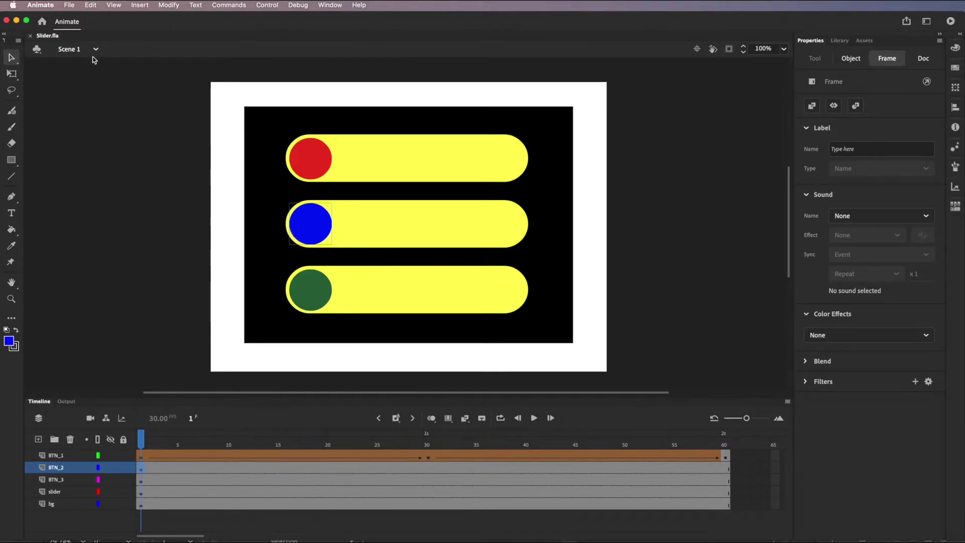
double_click(312, 224)
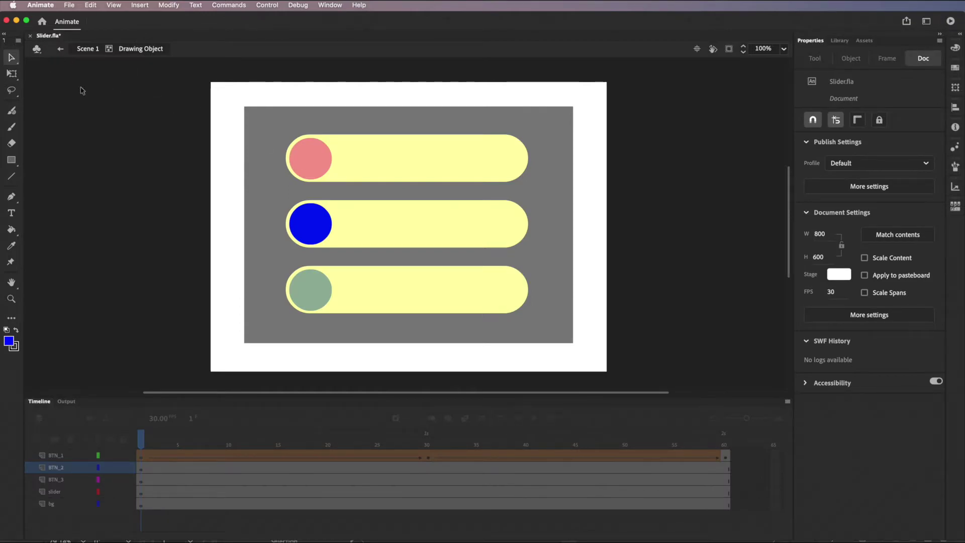
left_click(63, 49)
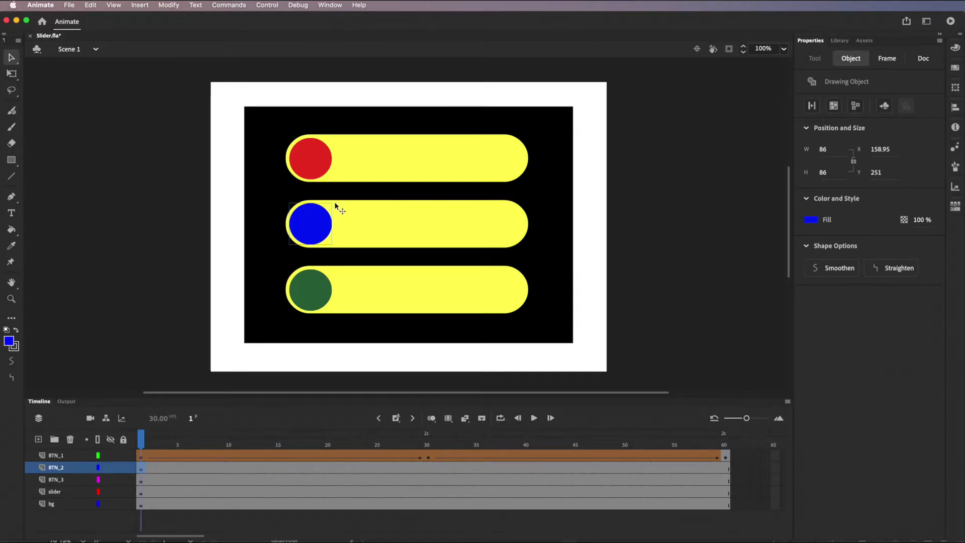
left_click(312, 229)
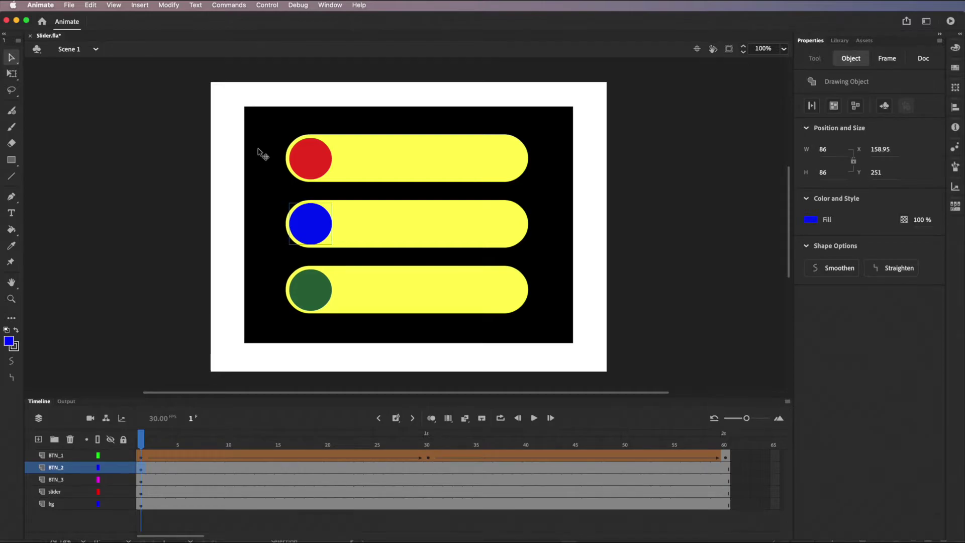
left_click(172, 7)
left_click(171, 7)
left_click(169, 6)
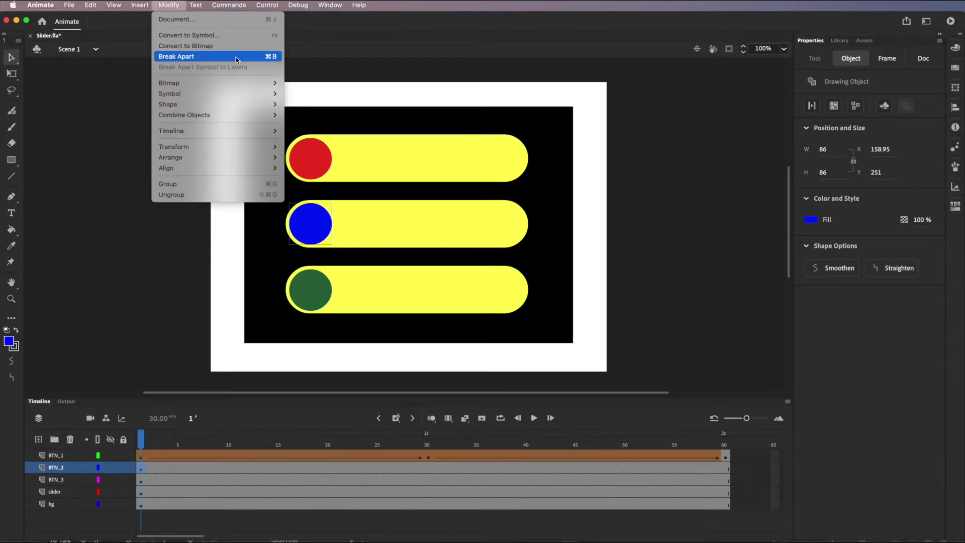
left_click(277, 57)
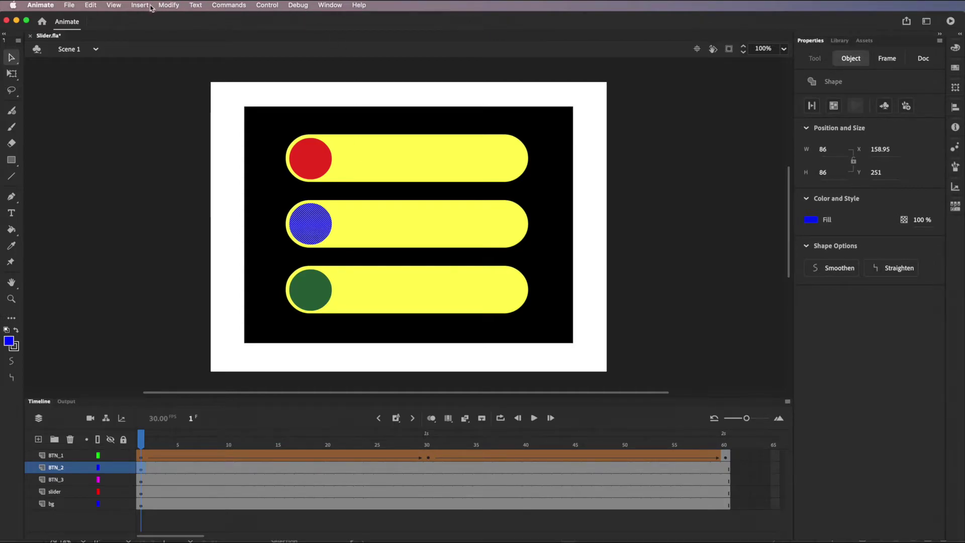
Start converting the blue circle to a symbol and set its type to Graphic
left_click(170, 6)
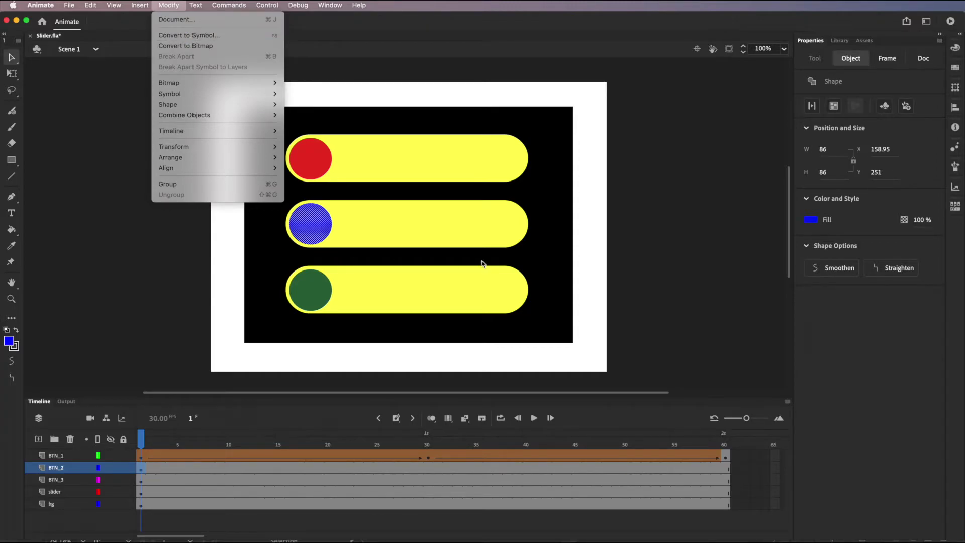
left_click(692, 154)
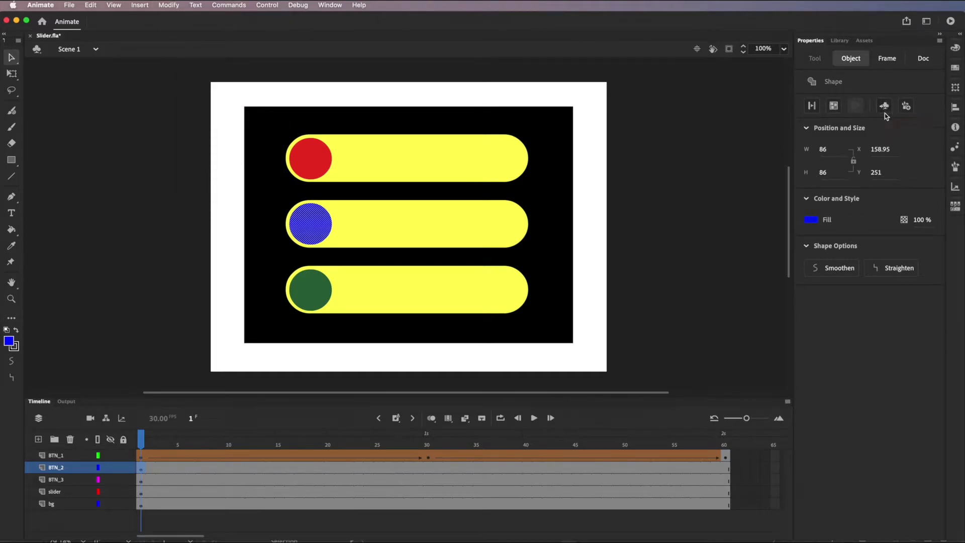
left_click(885, 108)
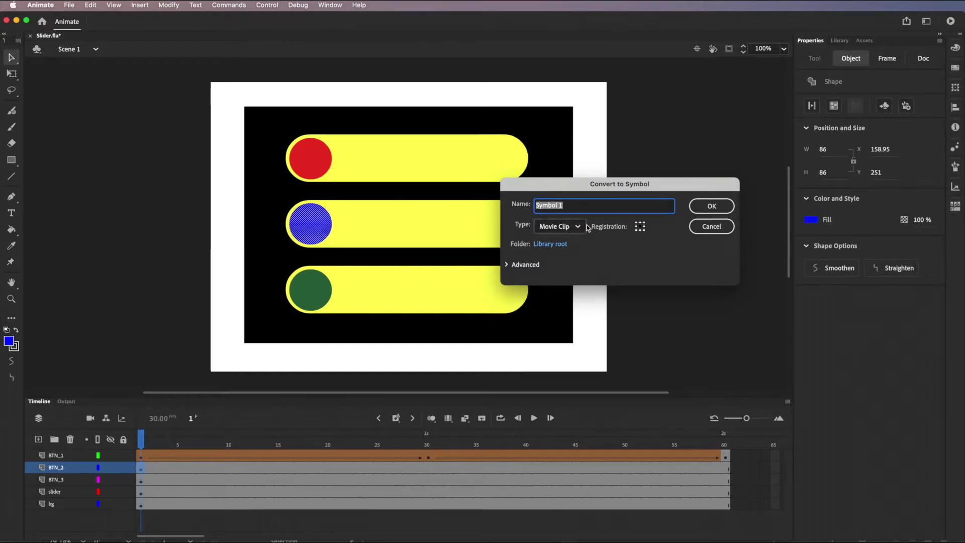
left_click(574, 226)
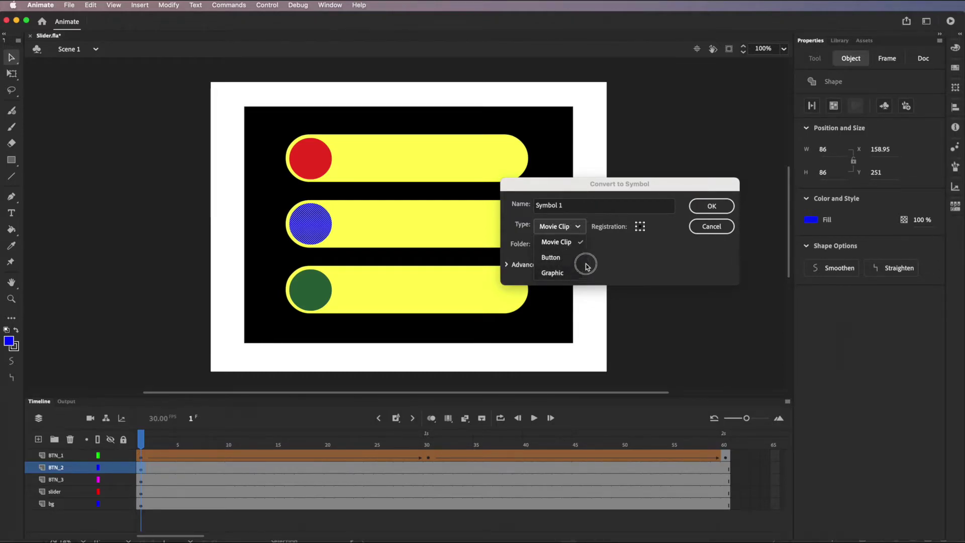
left_click(554, 273)
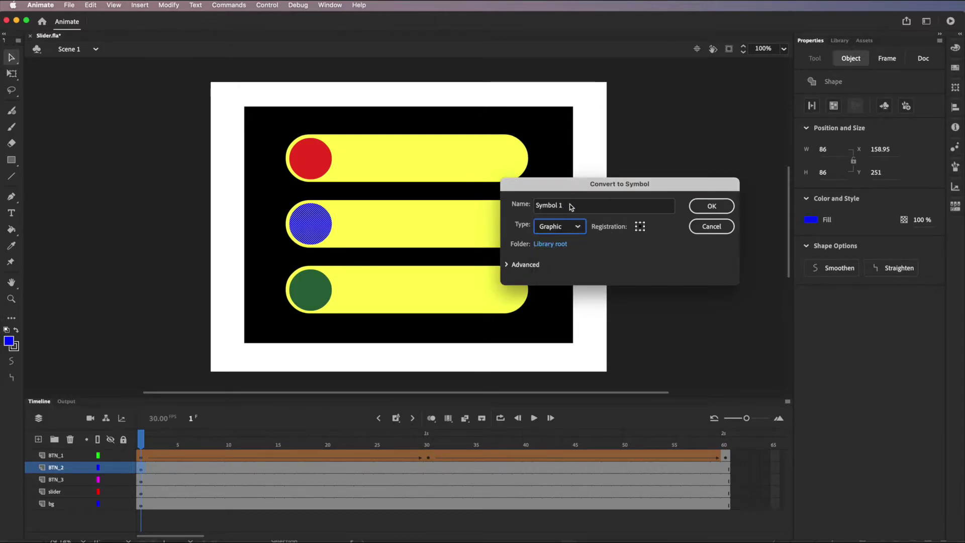
Name the symbol gr_blueBall, create it, and check it in the library
left_click_drag(568, 208, 506, 202)
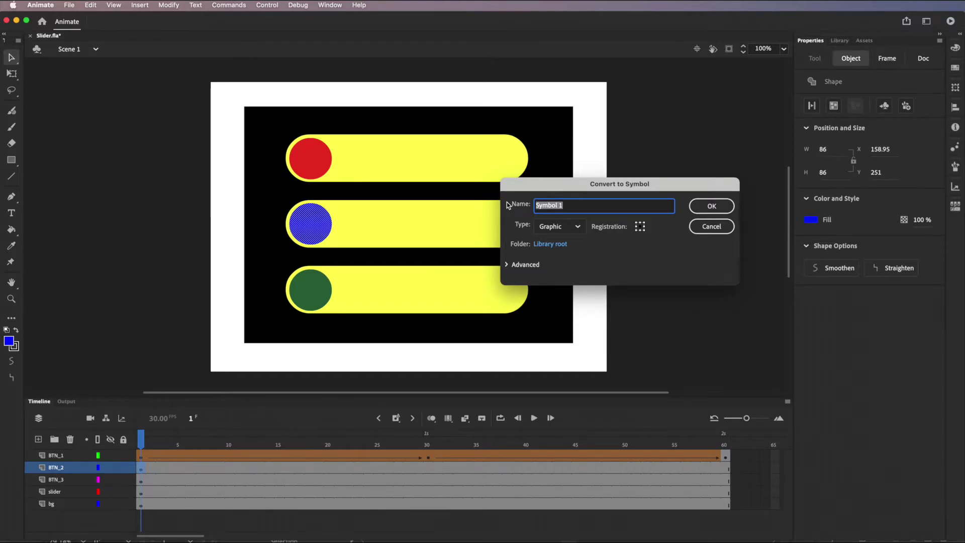
type("gr_")
type("blueBall")
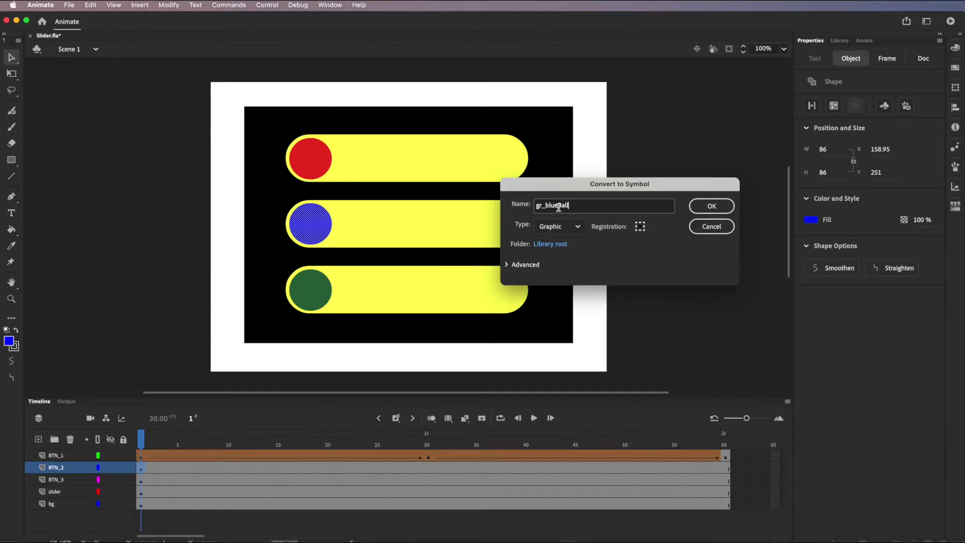
left_click(593, 211)
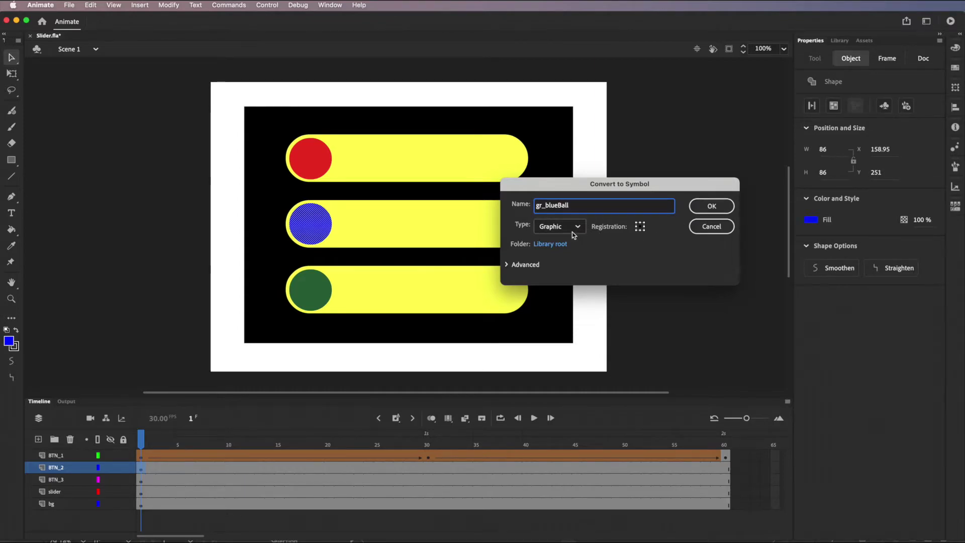
left_click(717, 210)
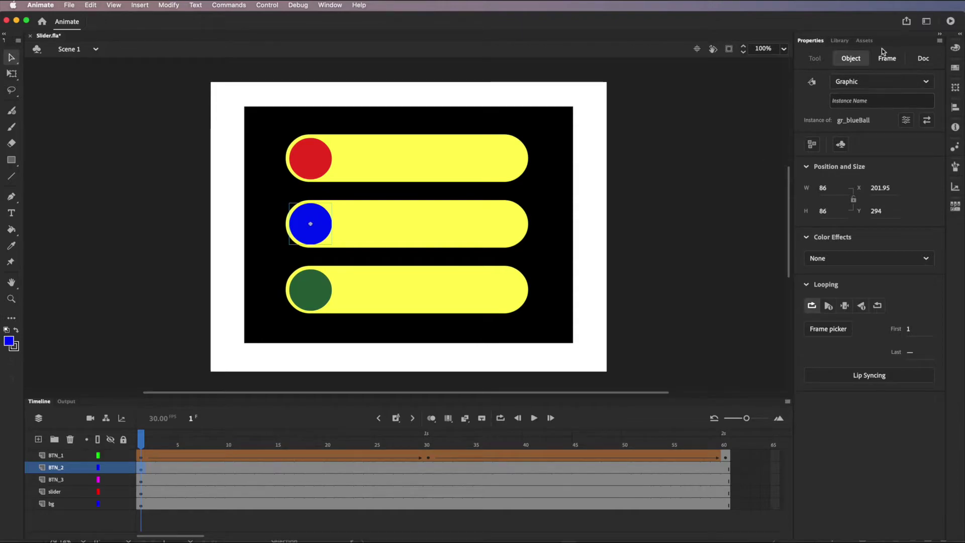
left_click(839, 40)
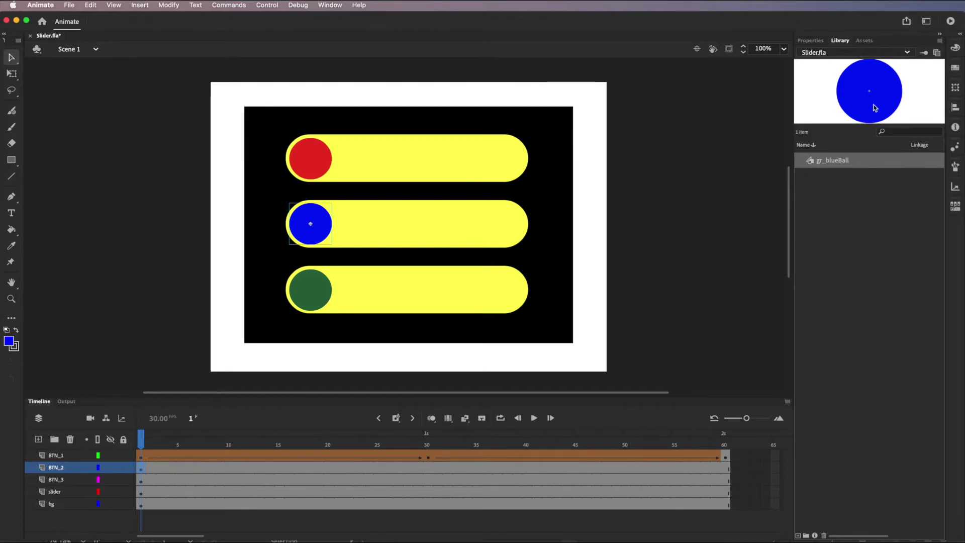
left_click(809, 41)
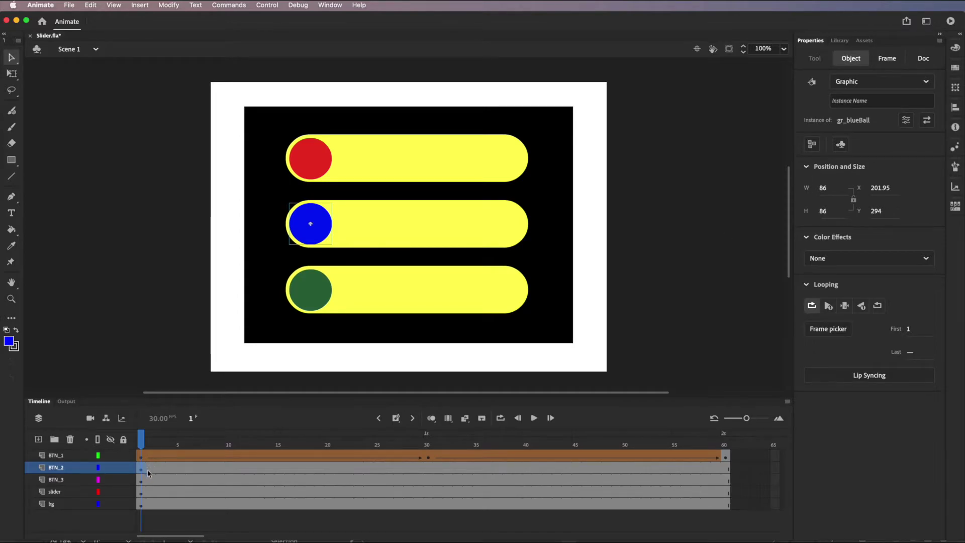
Insert a keyframe on the BTN_2 layer at frame 60
left_click_drag(141, 443, 729, 480)
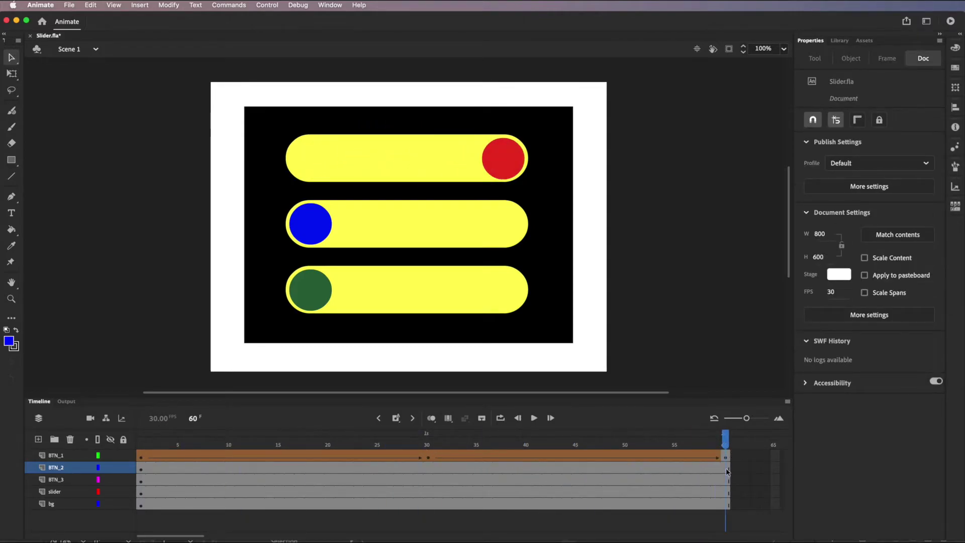
left_click(727, 471)
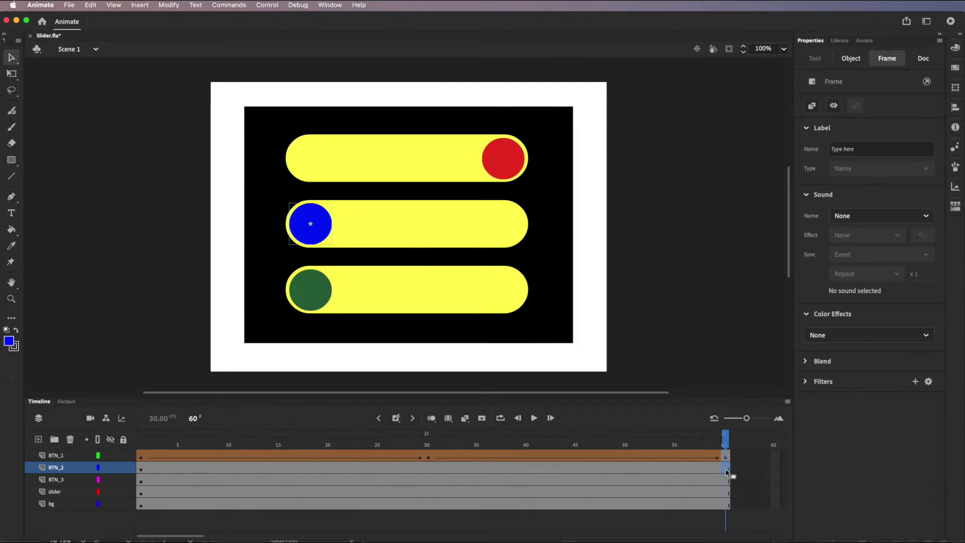
right_click(728, 472)
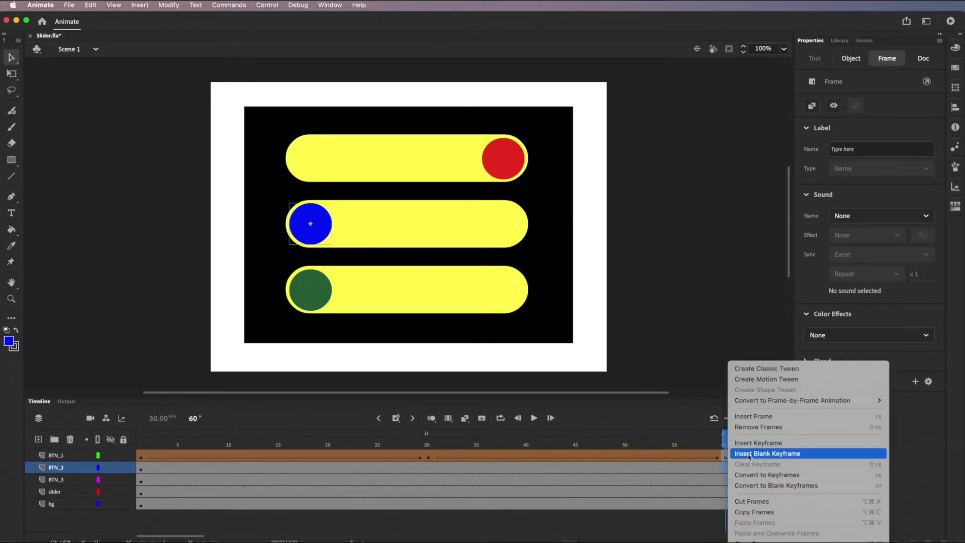
left_click(763, 446)
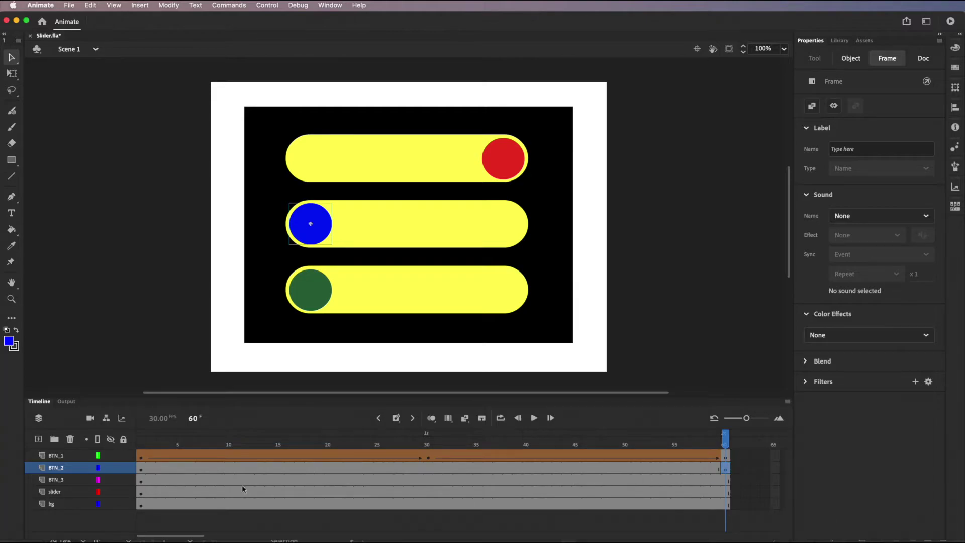
Create a classic tween on the BTN_2 layer between its keyframes at frames 1 and 60
right_click(430, 469)
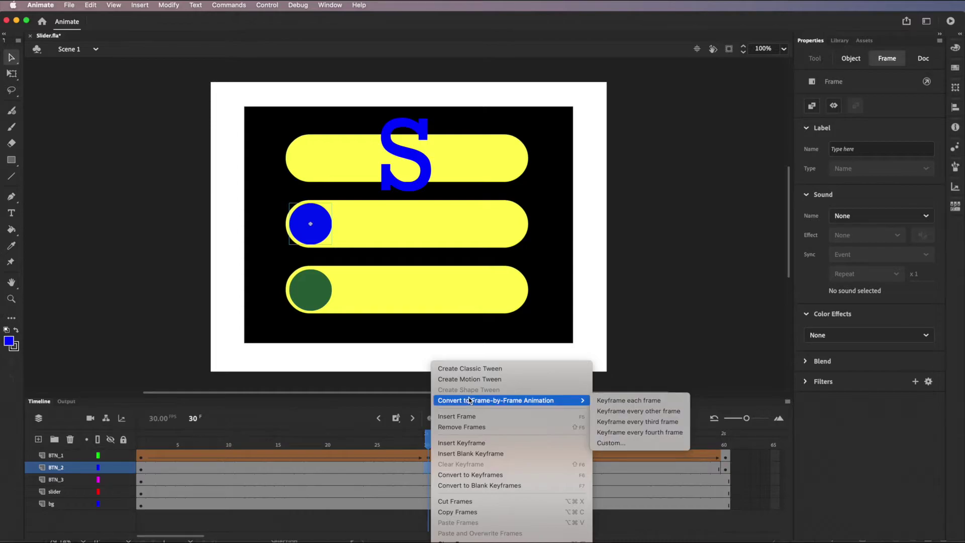
mouse_move(457, 401)
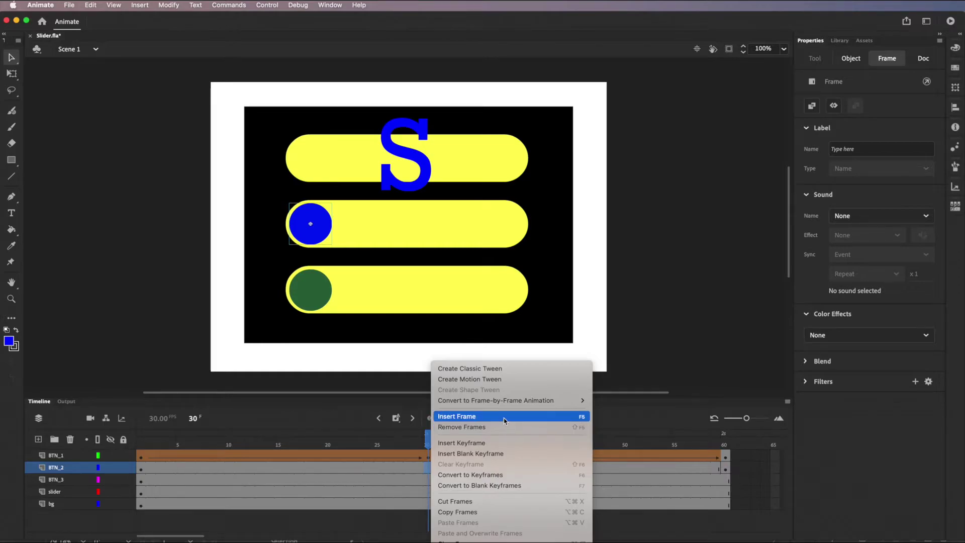
left_click(486, 369)
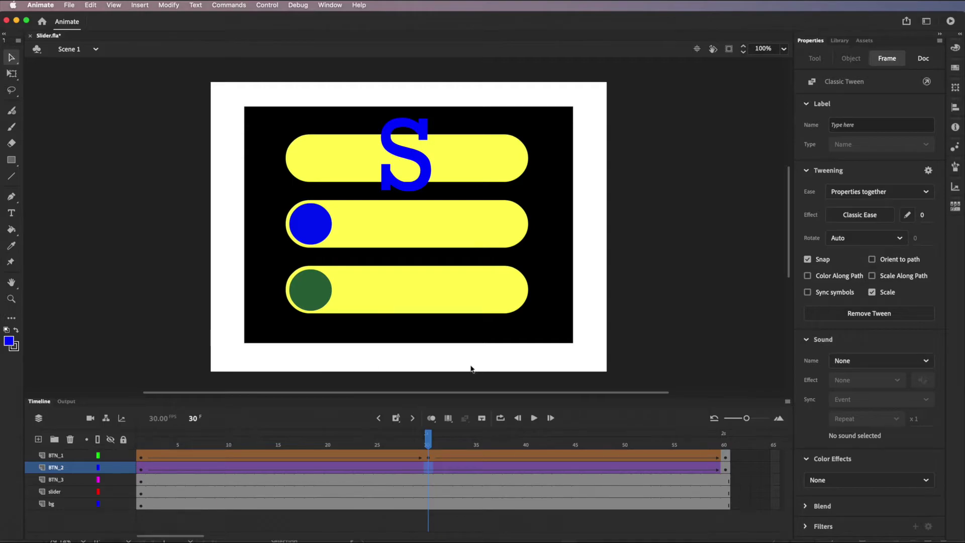
At frame 60 on the BTN_2 layer, move the blue ball to the far right end of the middle yellow slider
left_click(725, 467)
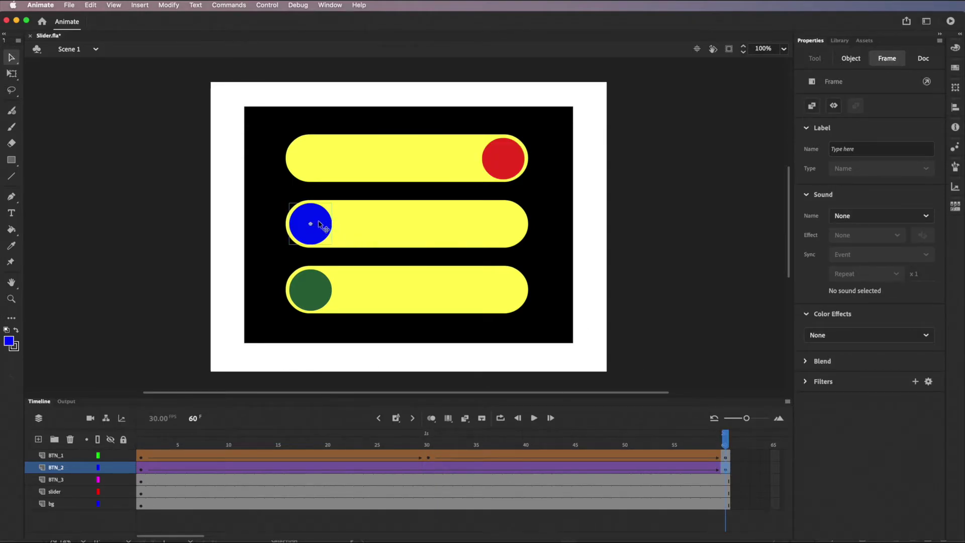
left_click_drag(312, 227, 512, 217)
Insert a keyframe on the BTN_2 layer at frame 30 and raise the blue ball there to about Y 274
left_click_drag(725, 438, 429, 468)
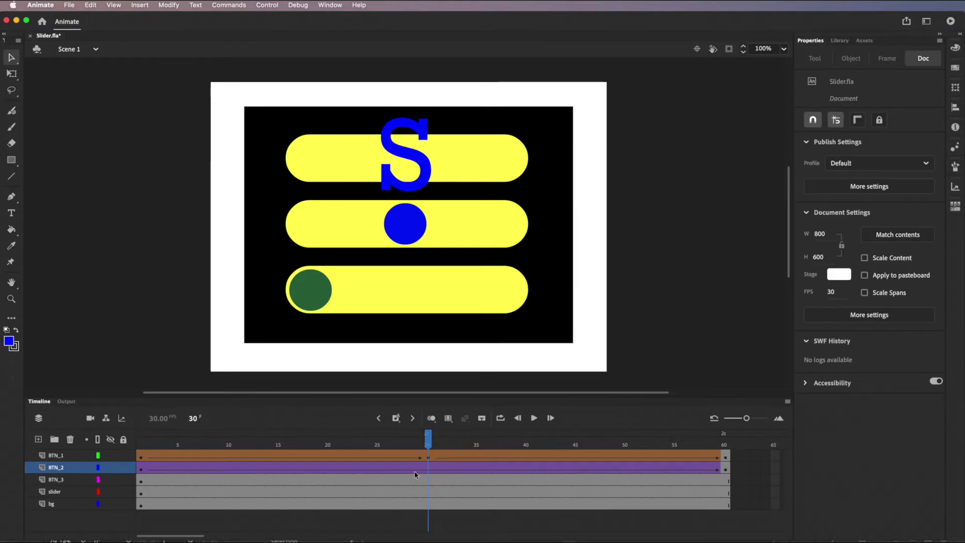
right_click(429, 468)
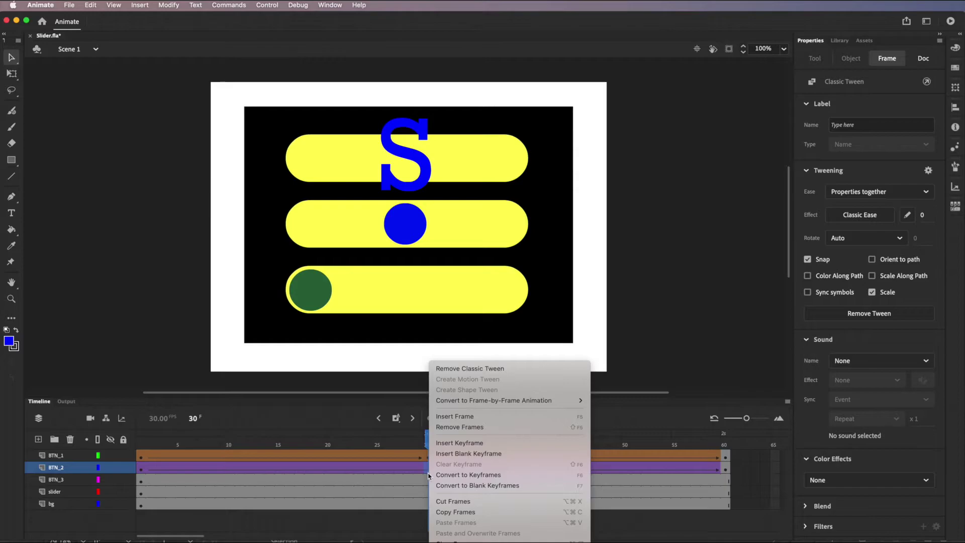
left_click(459, 443)
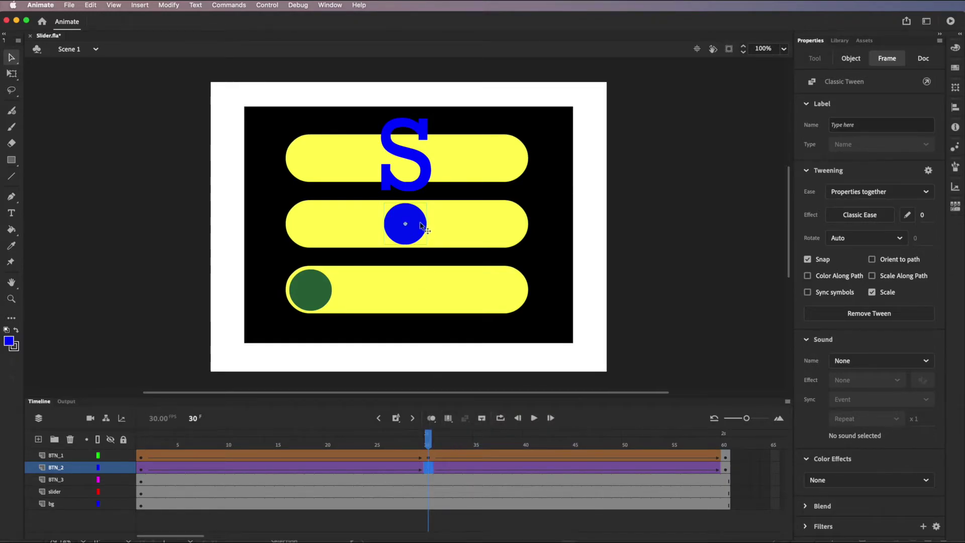
mouse_move(416, 225)
left_mouse_down()
mouse_move(409, 215)
mouse_move(417, 220)
left_mouse_up()
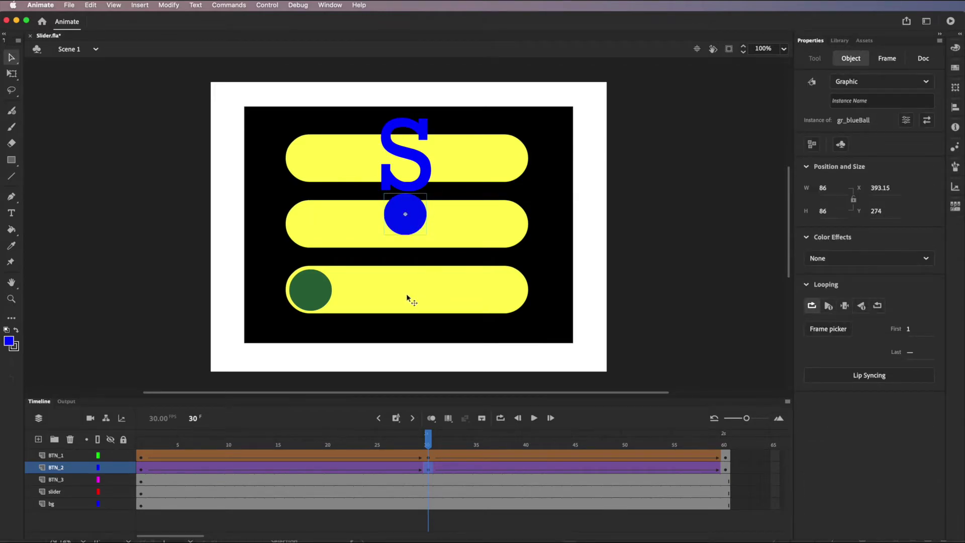
Insert a keyframe on the BTN_2 layer at frame 15 and lower the blue ball there to about Y 325
left_click(276, 469)
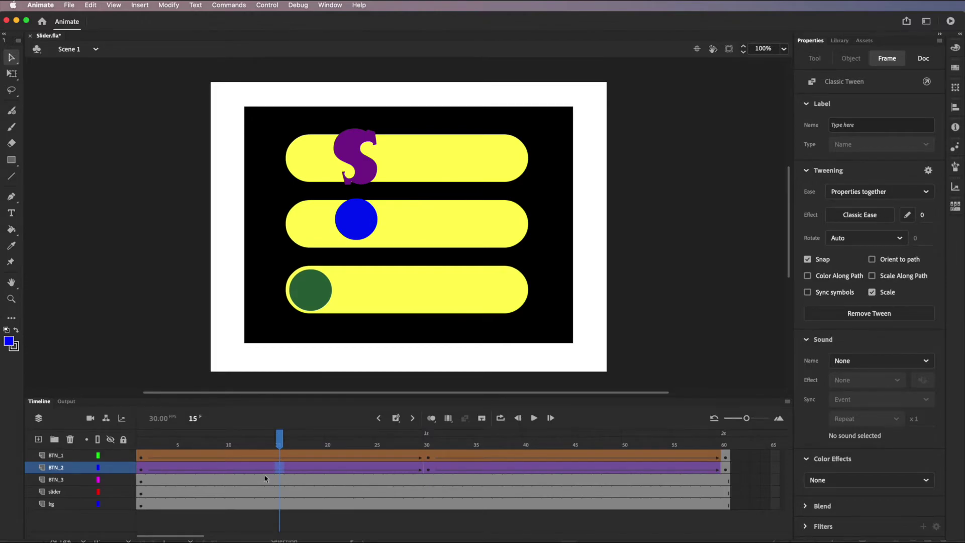
right_click(278, 468)
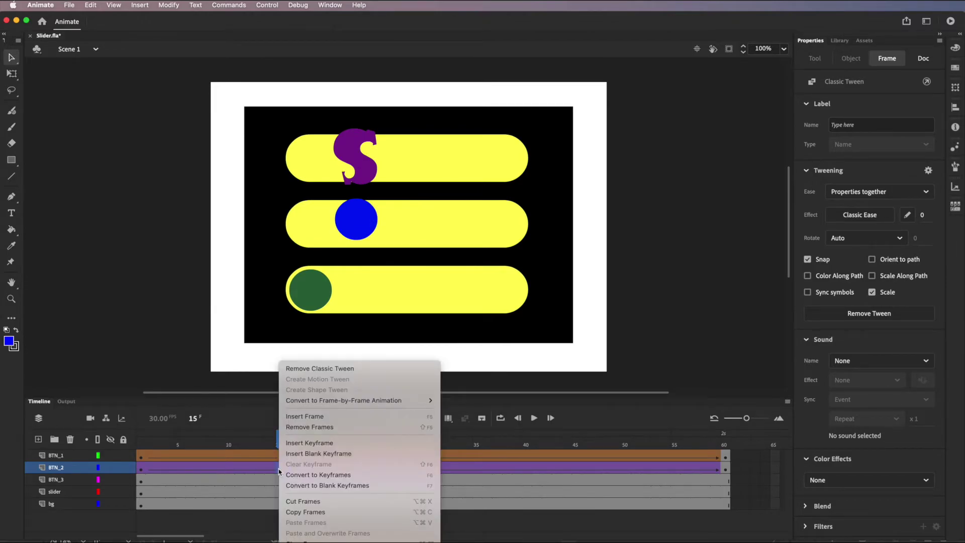
left_click(309, 442)
left_click_drag(360, 231, 360, 251)
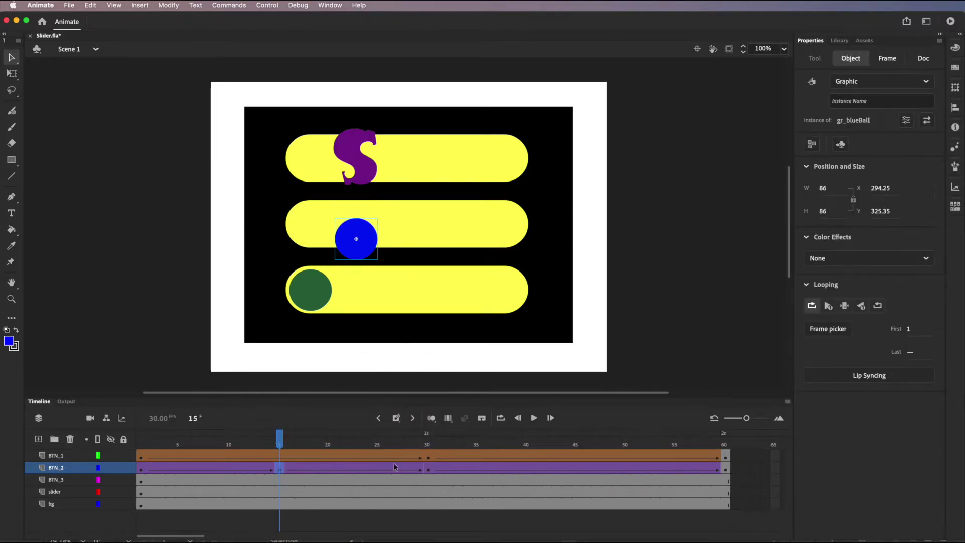
Insert a keyframe on the BTN_2 layer at frame 45 and lower the blue ball there to about Y 315
left_click(580, 468)
left_click_drag(582, 469, 574, 474)
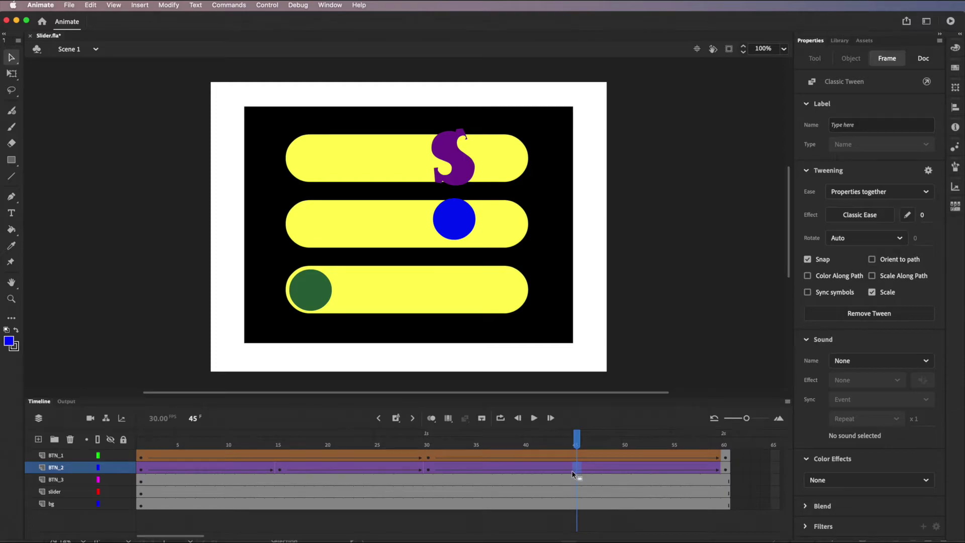
right_click(577, 469)
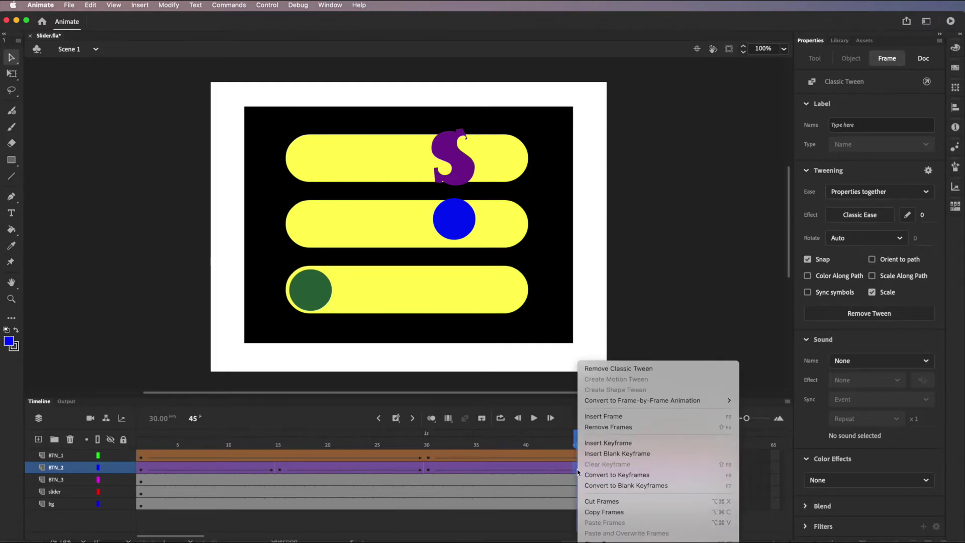
left_click(601, 442)
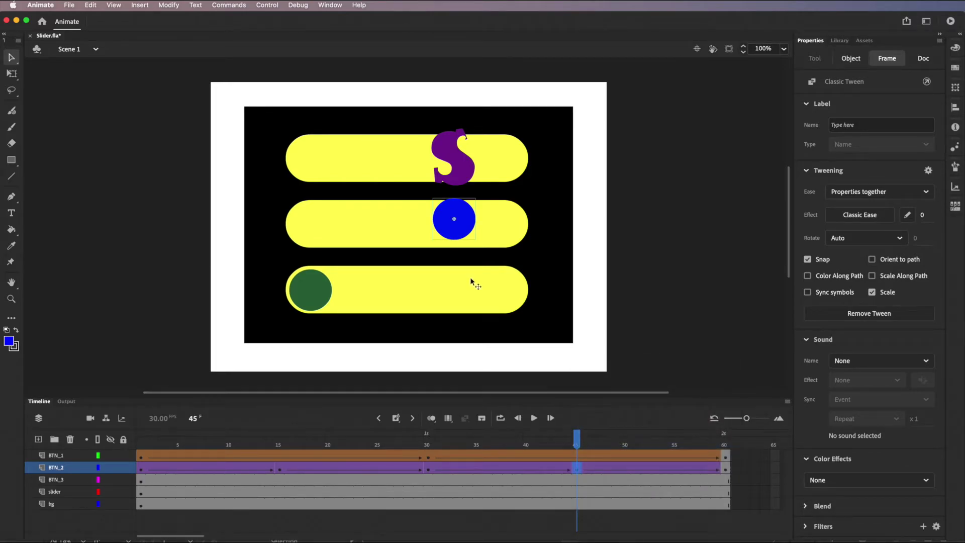
left_click_drag(455, 222, 454, 236)
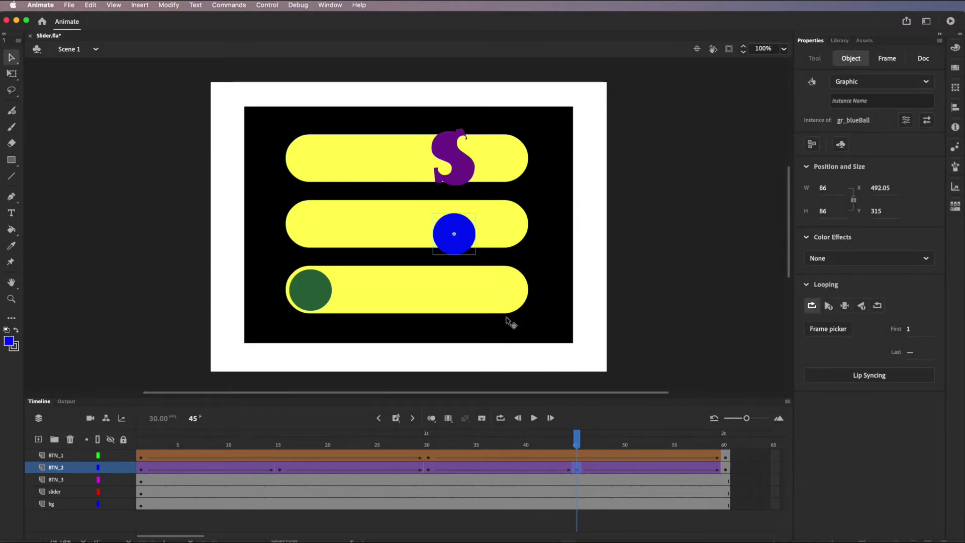
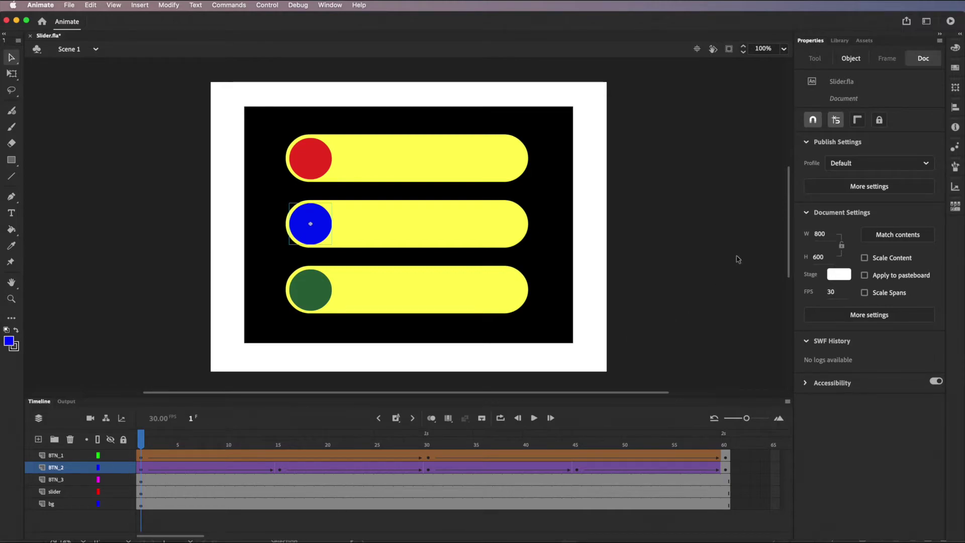
Play the animation from frame 1 to check the blue ball's motion and save the file
left_click(535, 420)
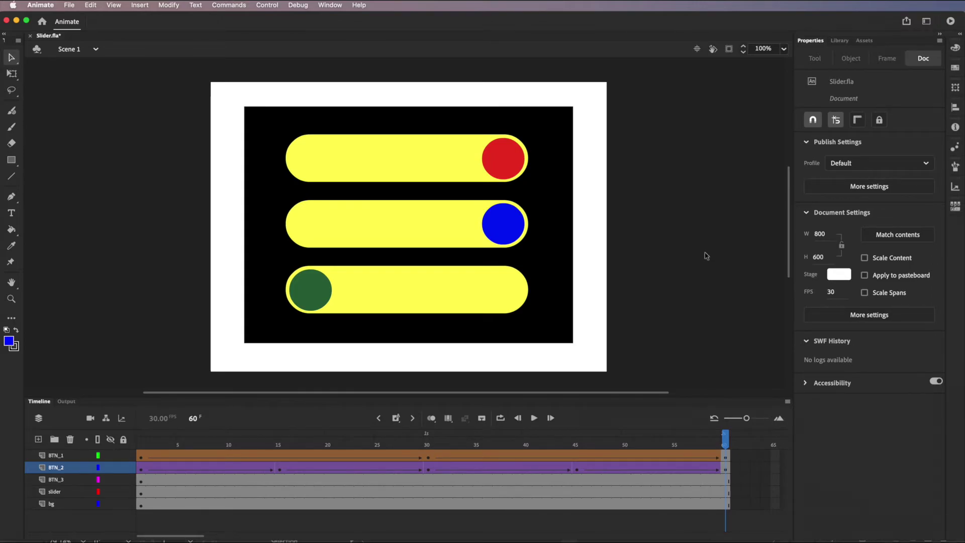
left_click(70, 6)
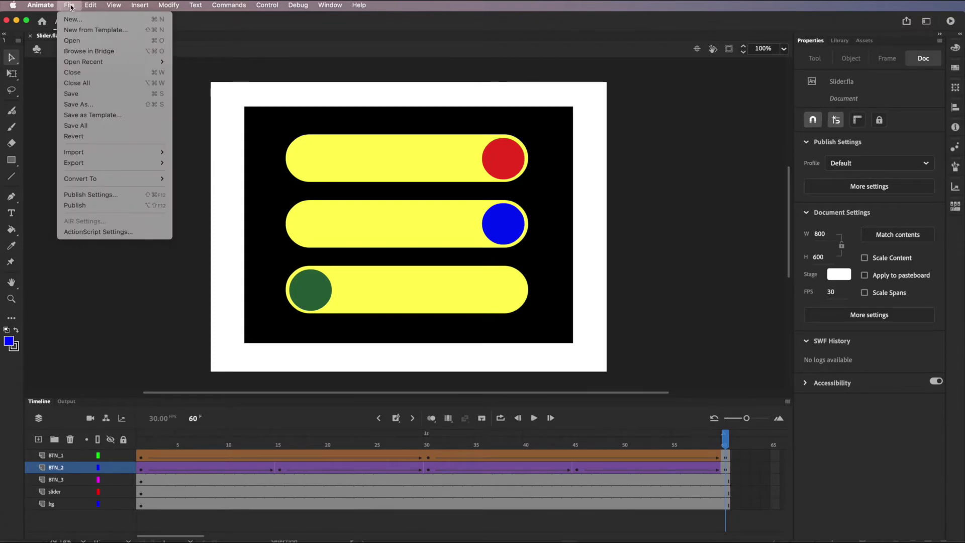
left_click(85, 94)
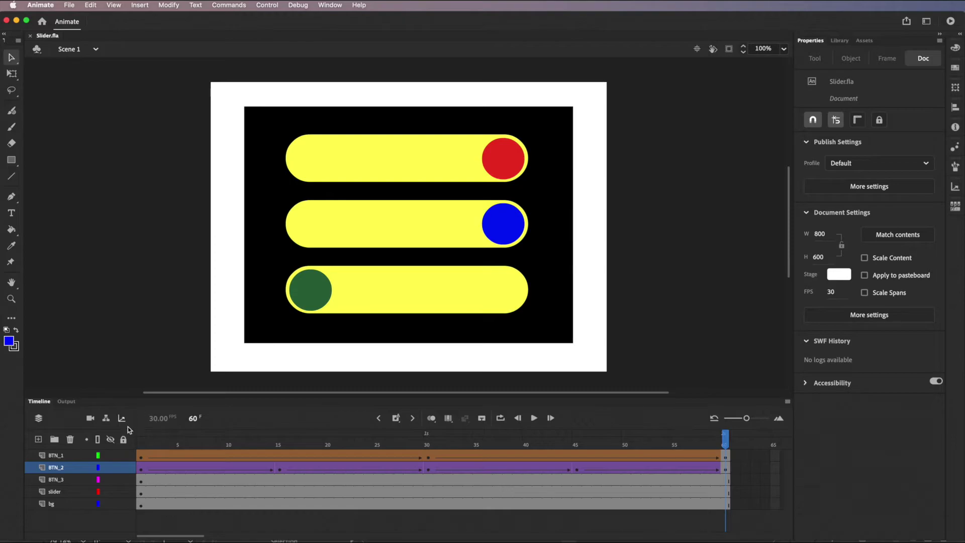
Break apart the green circle at frame 1 of the BTN_3 layer into a plain shape
left_click(140, 479)
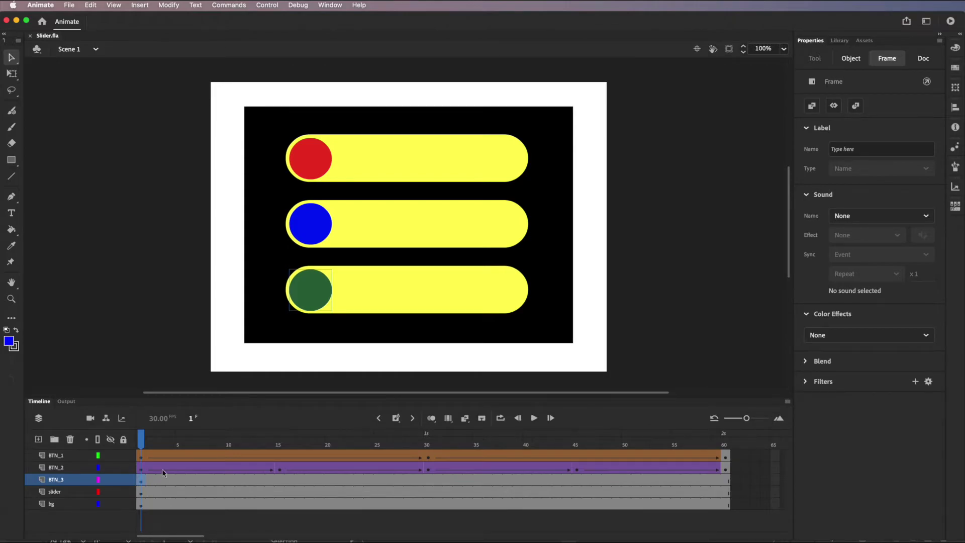
left_click(168, 4)
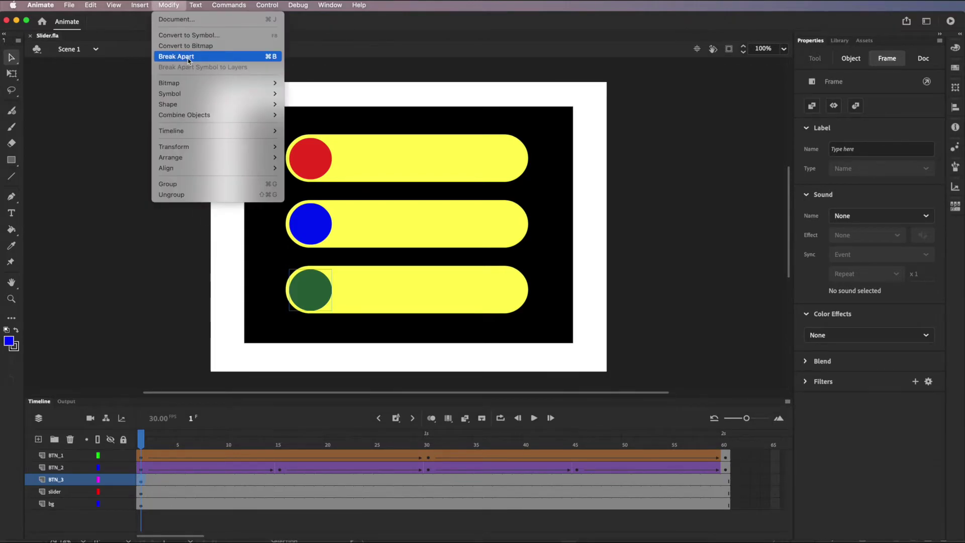
left_click(196, 57)
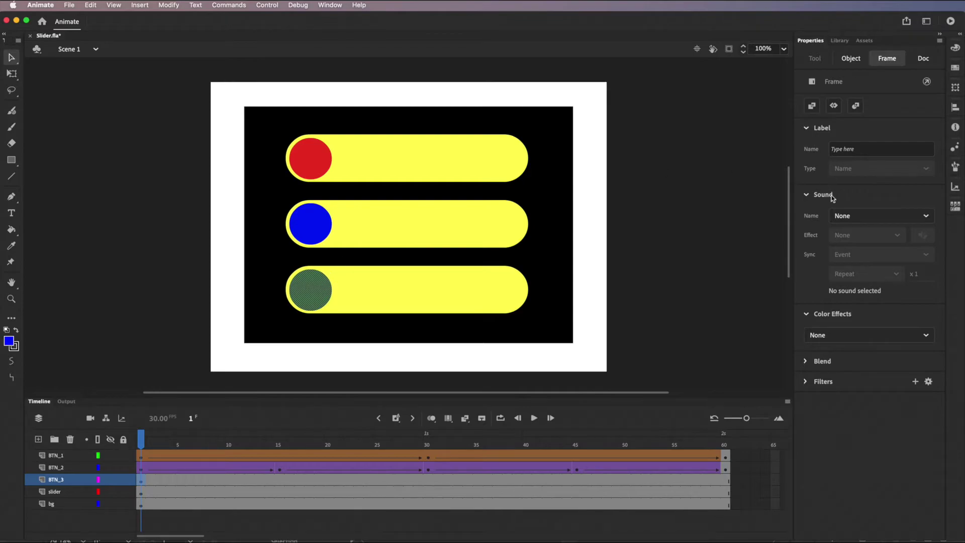
Start converting the green circle to a symbol and set its type to Movie Clip
left_click(318, 295)
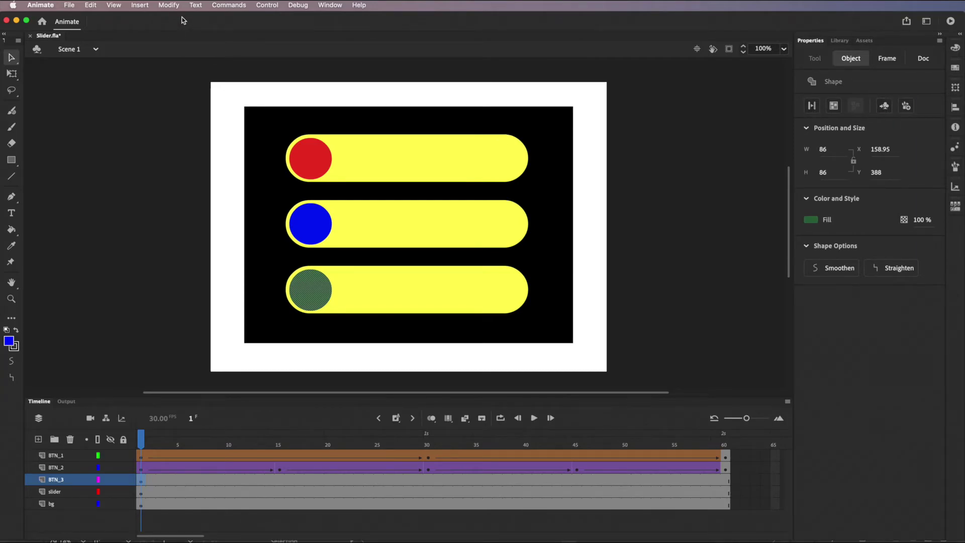
left_click(885, 106)
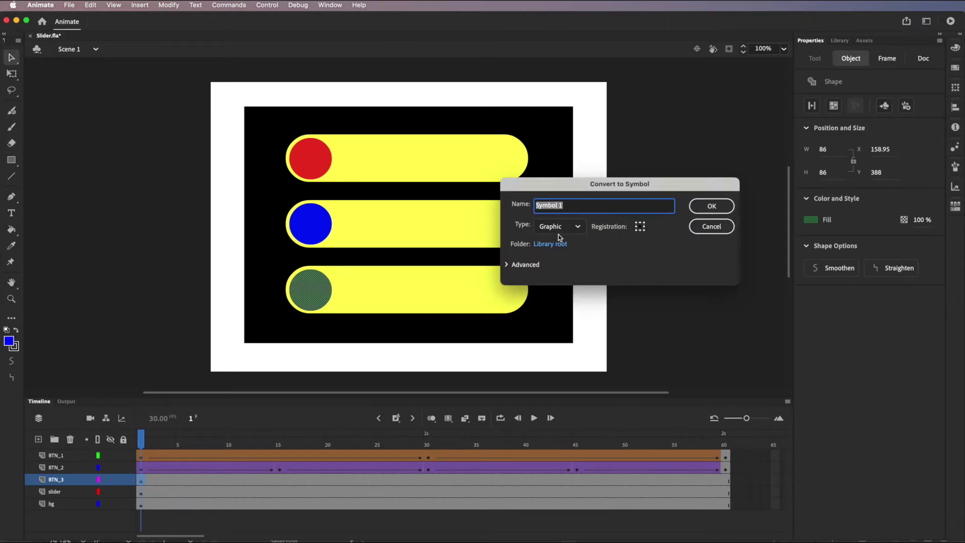
left_click(578, 226)
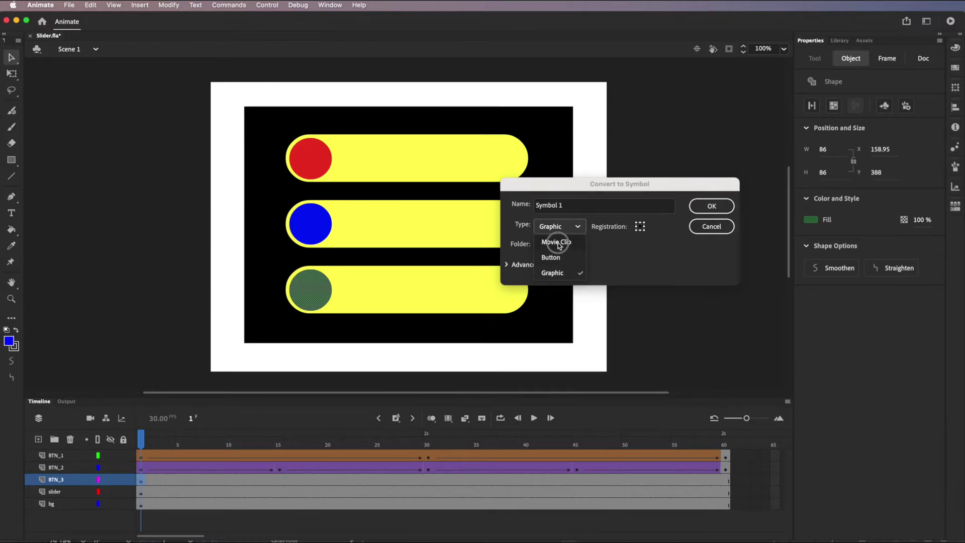
left_click(557, 241)
Name the symbol mc_greenBall, create it, and compare it with gr_blueBall in the library
left_click_drag(564, 205, 510, 206)
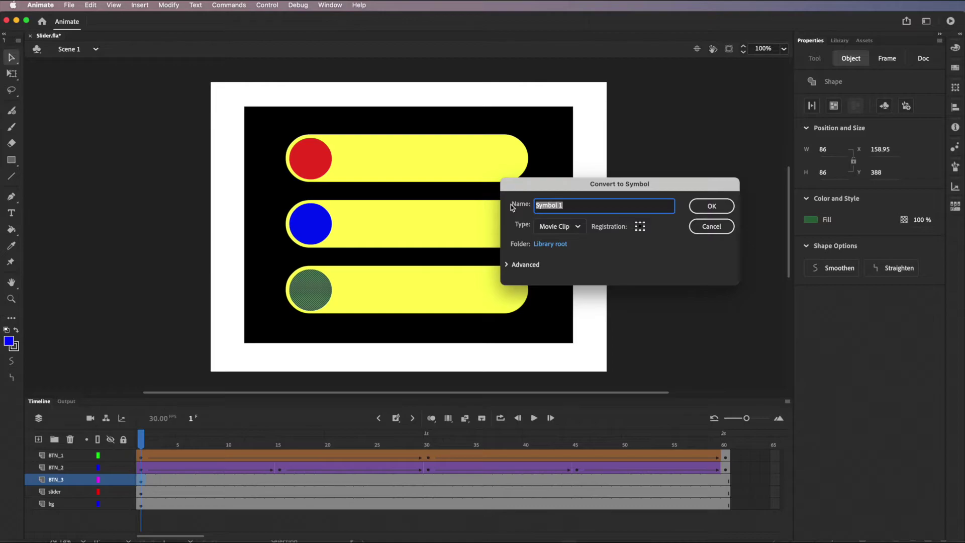
type("mc_")
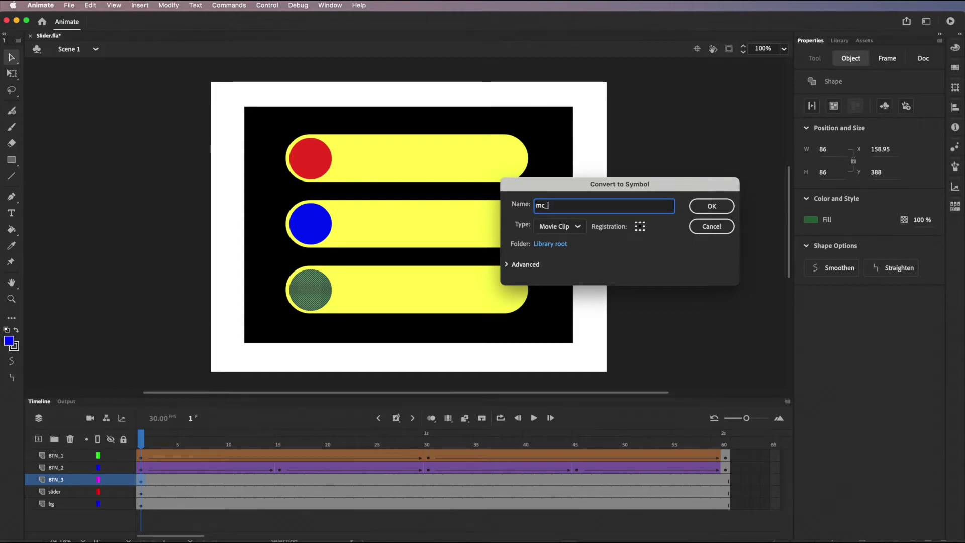
type("gree")
type("b")
type("N")
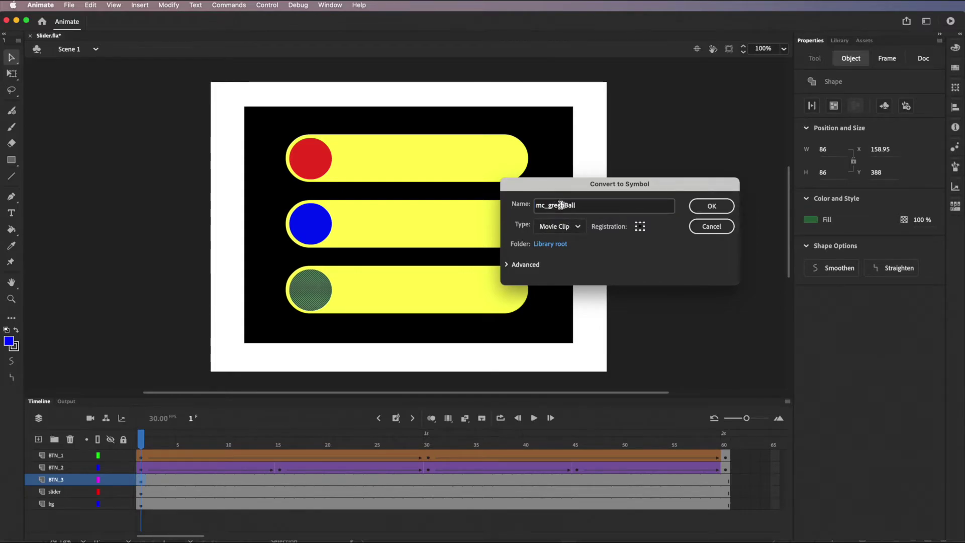
key("BackSpace")
type("n")
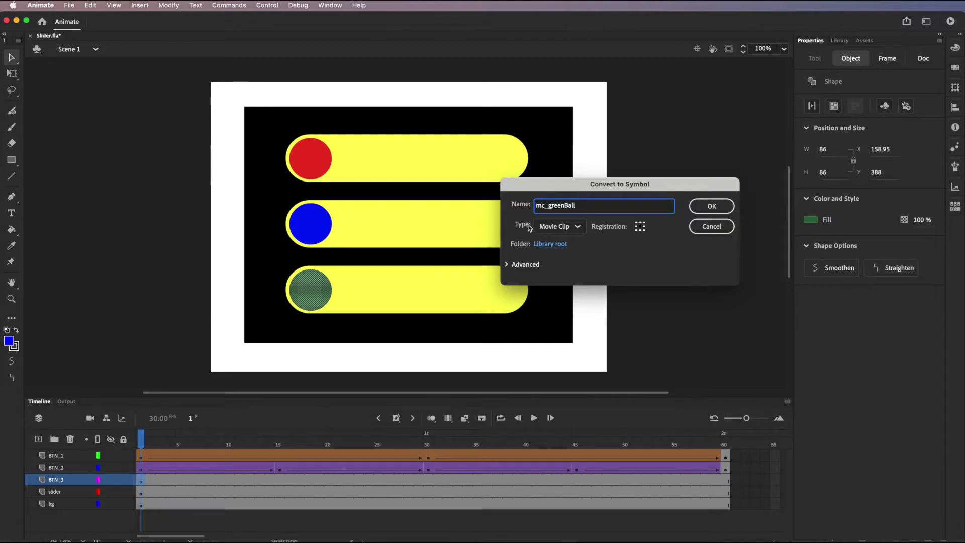
left_click(721, 204)
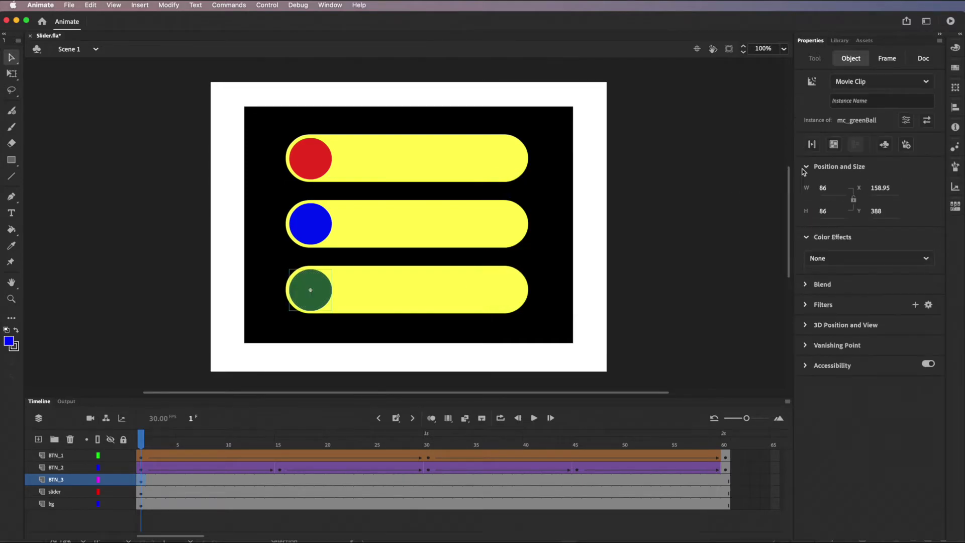
left_click(843, 44)
left_click(837, 177)
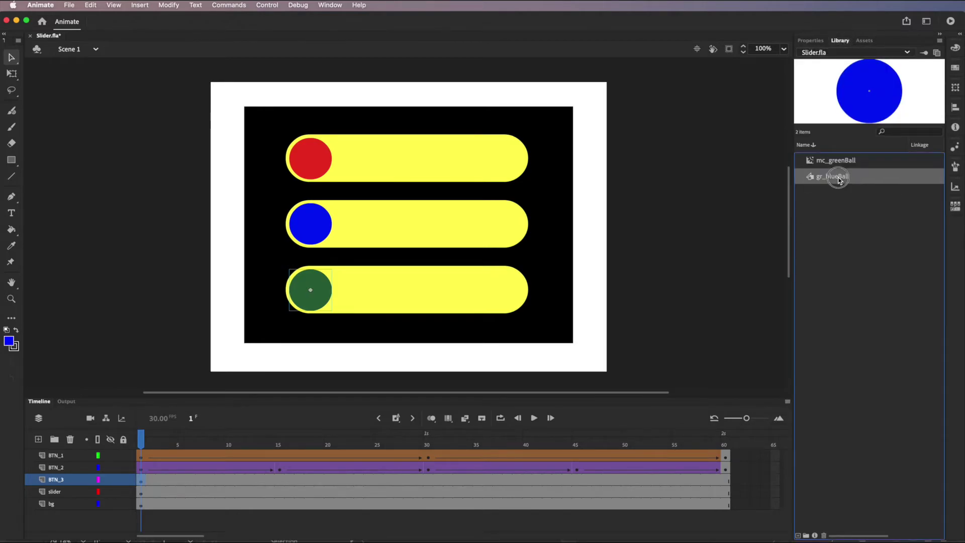
left_click(838, 162)
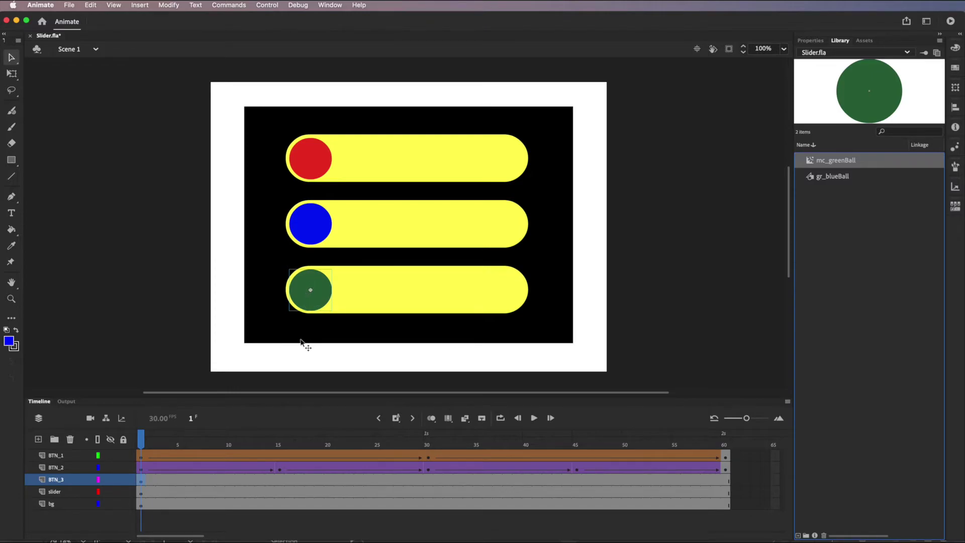
Break apart the green ball instance on the stage and delete the resulting shape from the BTN_3 layer
key("super+b")
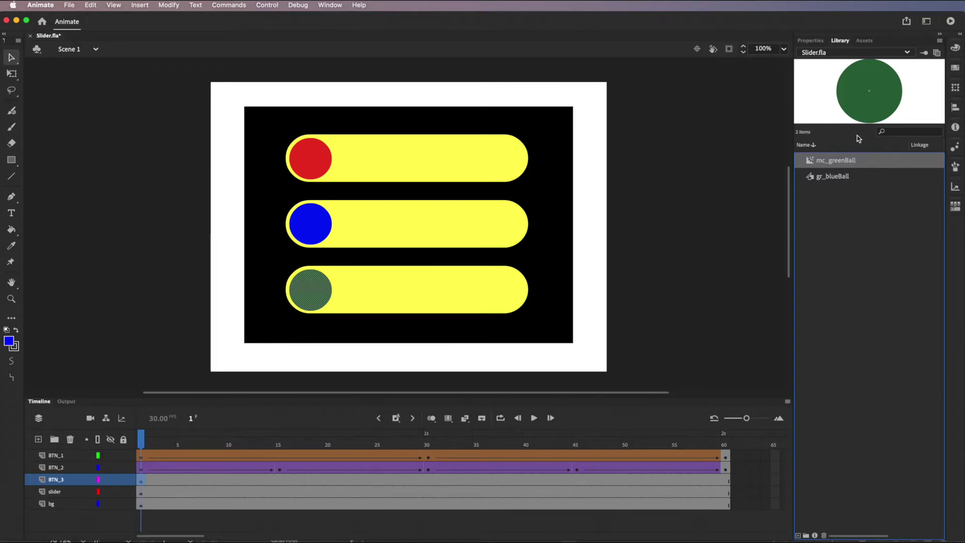
left_click(234, 312)
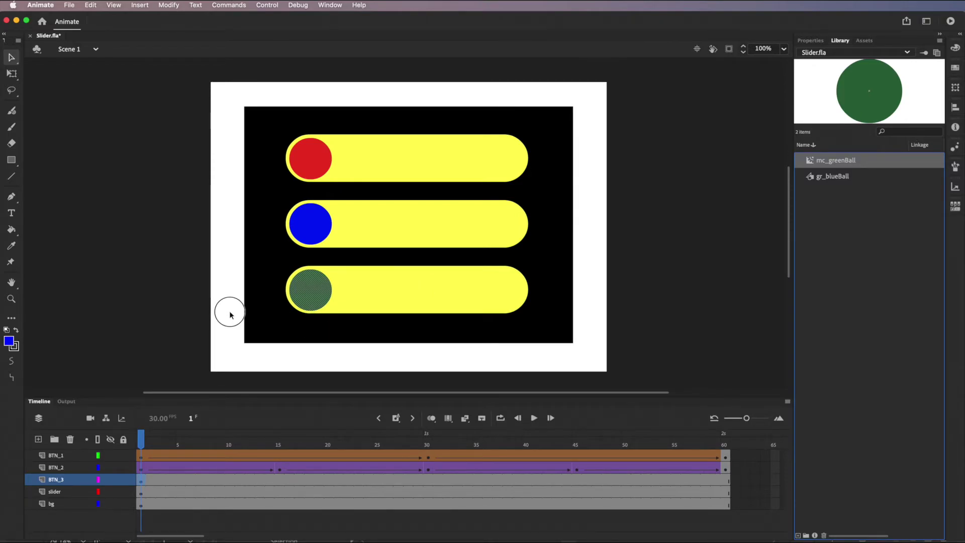
left_click(326, 290)
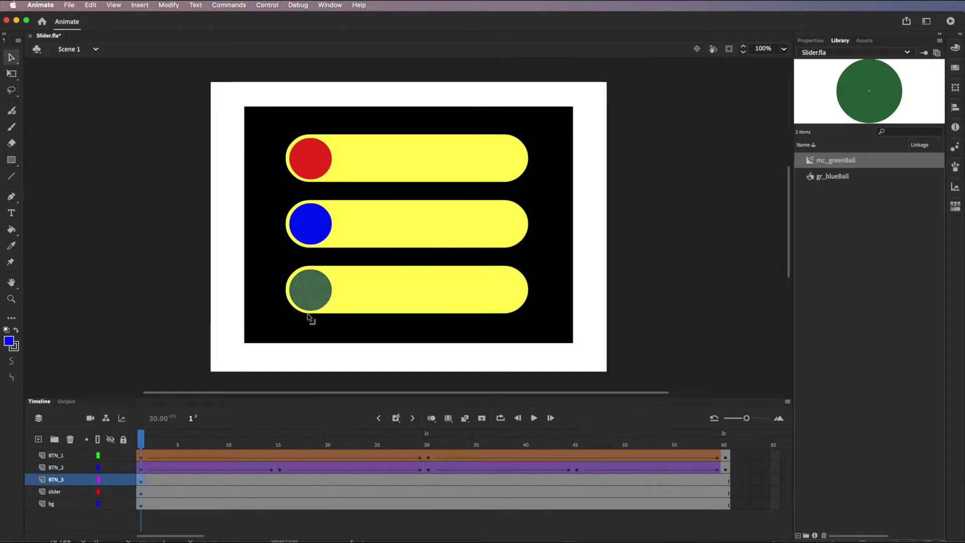
key("Delete")
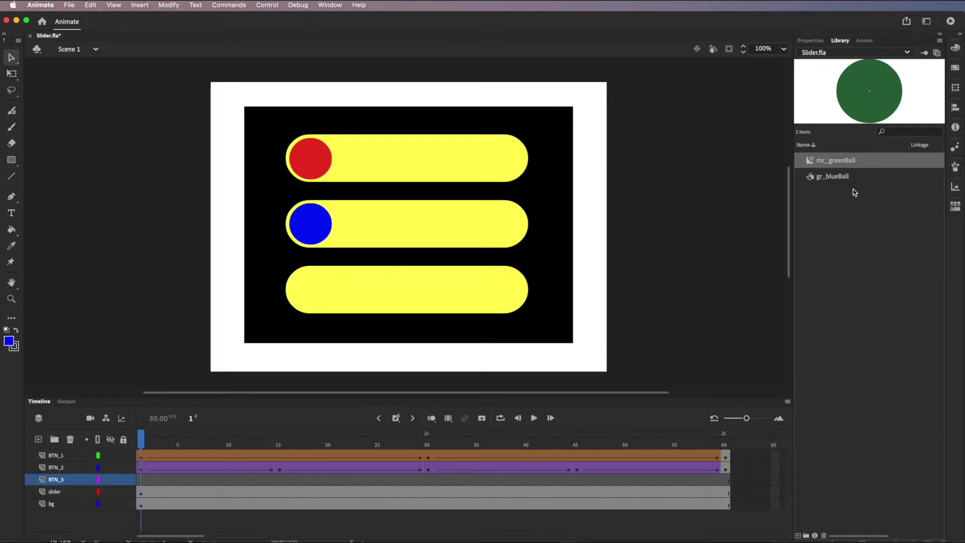
Place an mc_greenBall instance from the library at the left end of the lowest yellow slider and nudge it into position
left_click(810, 161)
left_click_drag(811, 163, 322, 282)
key("Down")
key("Down")
key("Down")
key("Down")
key("Down")
key("Down")
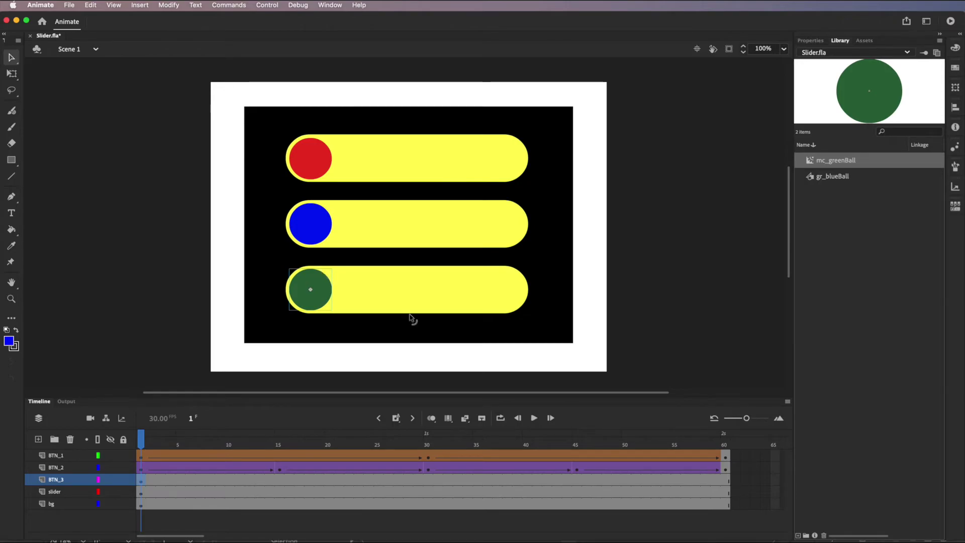
Insert a keyframe at frame 60 of the BTN_3 layer and create a classic tween between its two keyframes
left_click(726, 481)
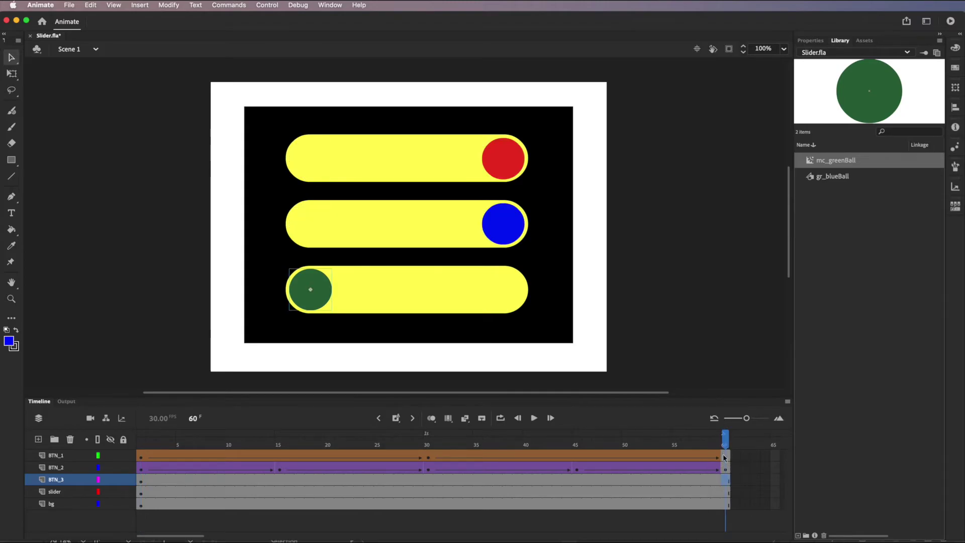
right_click(728, 481)
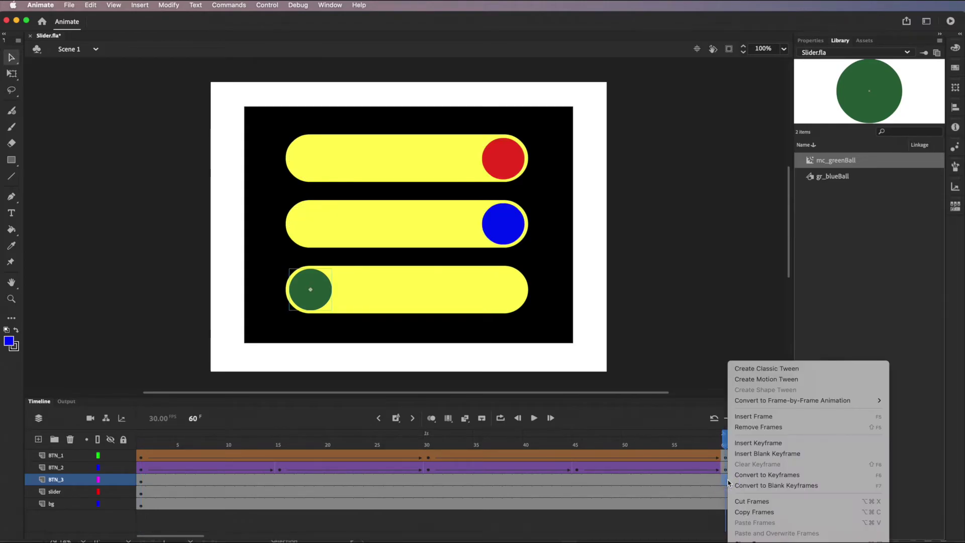
left_click(746, 446)
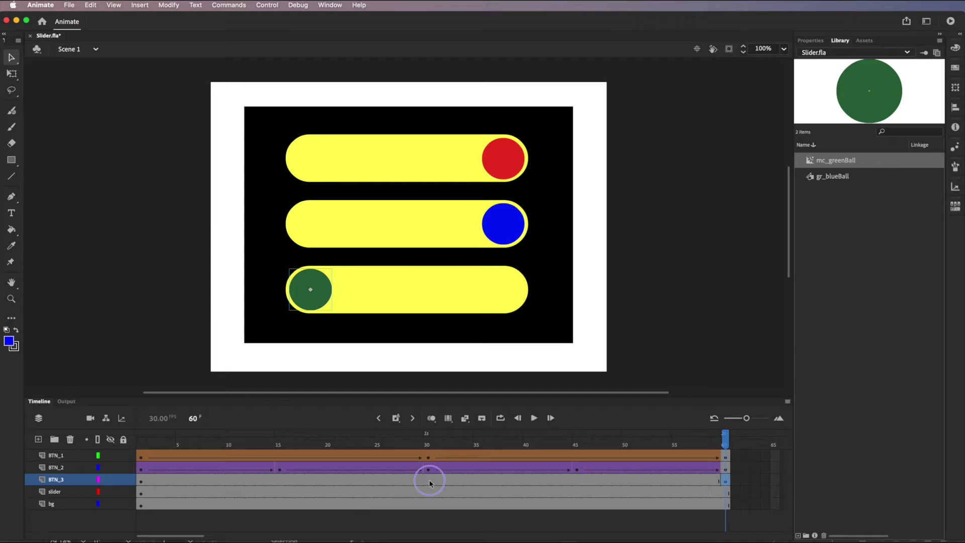
right_click(430, 484)
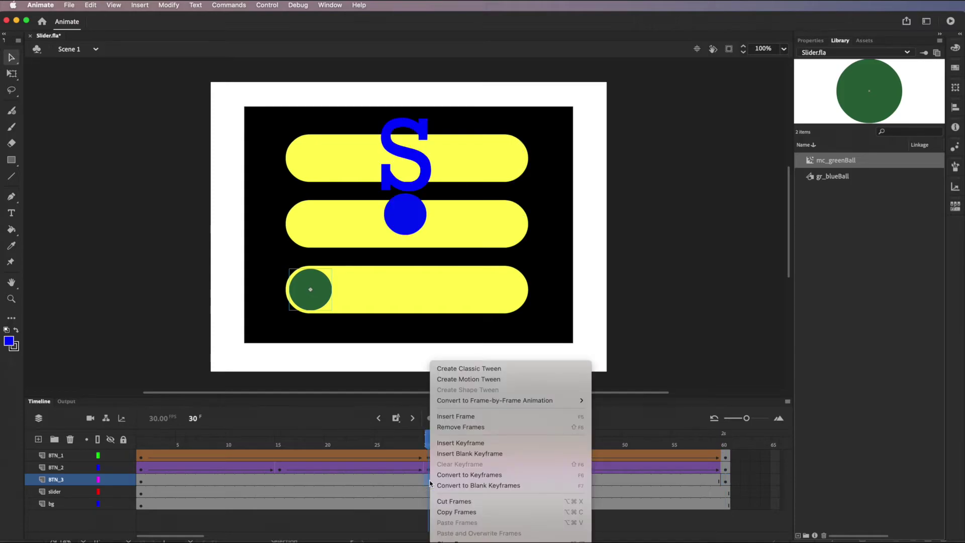
left_click(474, 370)
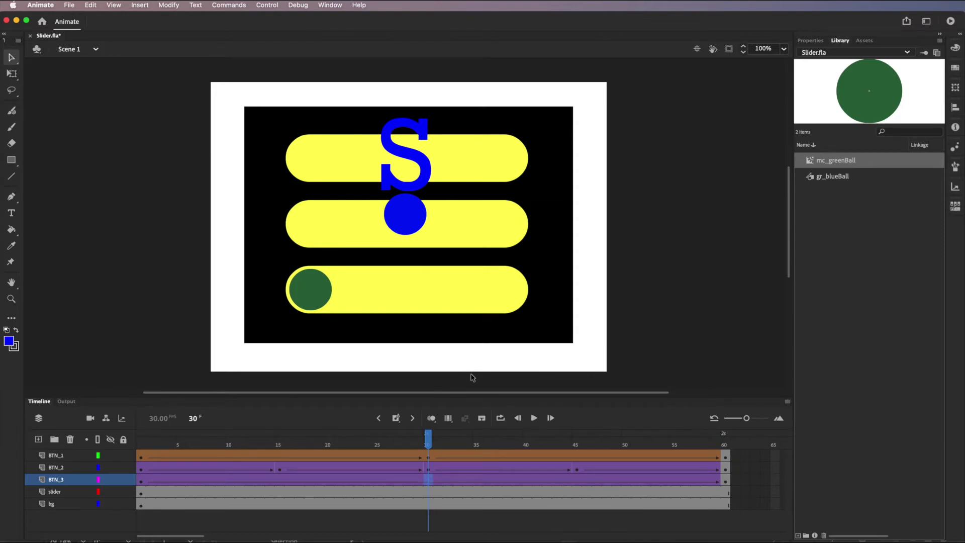
At frame 60, move the green ball horizontally to the right end of the lowest yellow slider
left_click(726, 479)
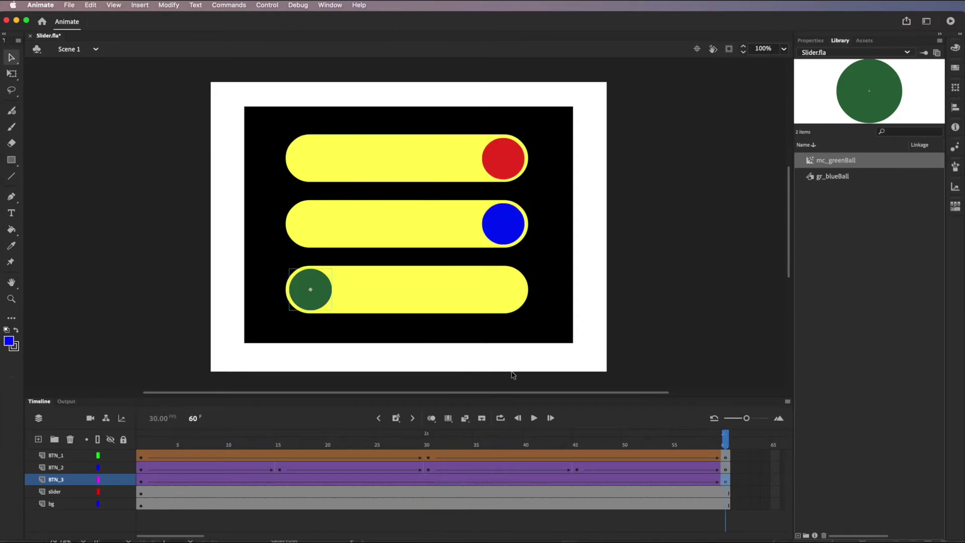
left_click(308, 301)
left_click_drag(308, 300, 504, 305)
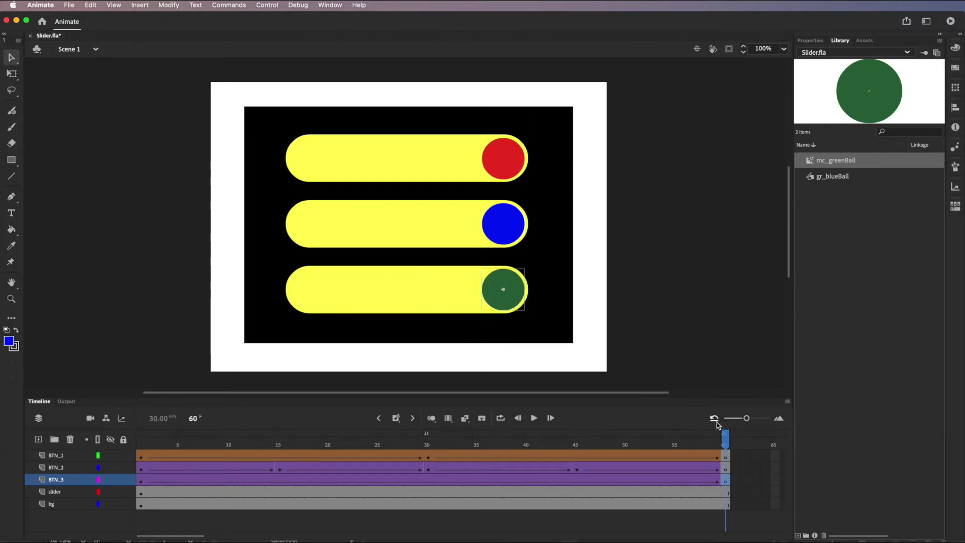
mouse_move(724, 438)
left_mouse_down()
mouse_move(112, 461)
mouse_move(349, 444)
mouse_move(725, 438)
mouse_move(379, 429)
mouse_move(155, 453)
mouse_move(739, 430)
left_mouse_up()
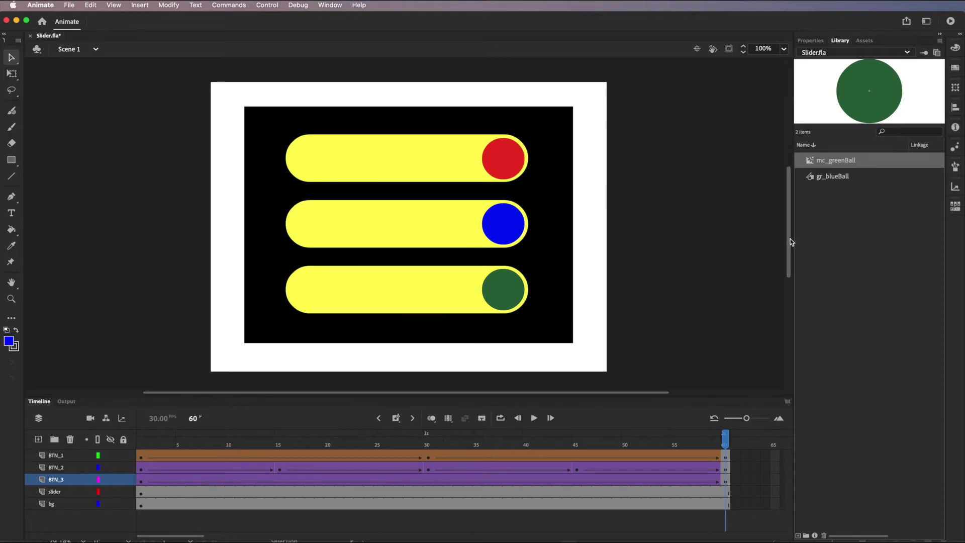
Open the green ball at frame 1 for editing in place and insert a keyframe at frame 30 of its Layer_1
left_click(141, 480)
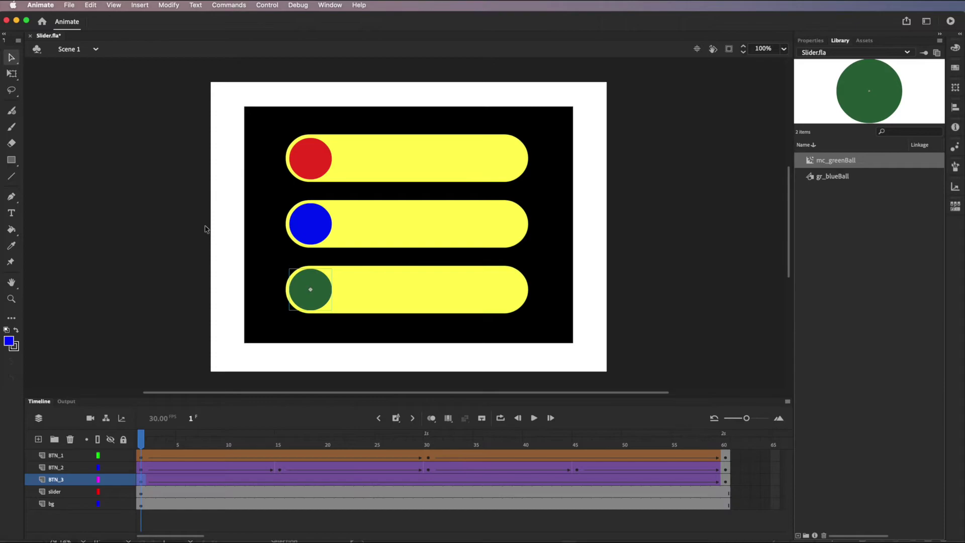
double_click(321, 294)
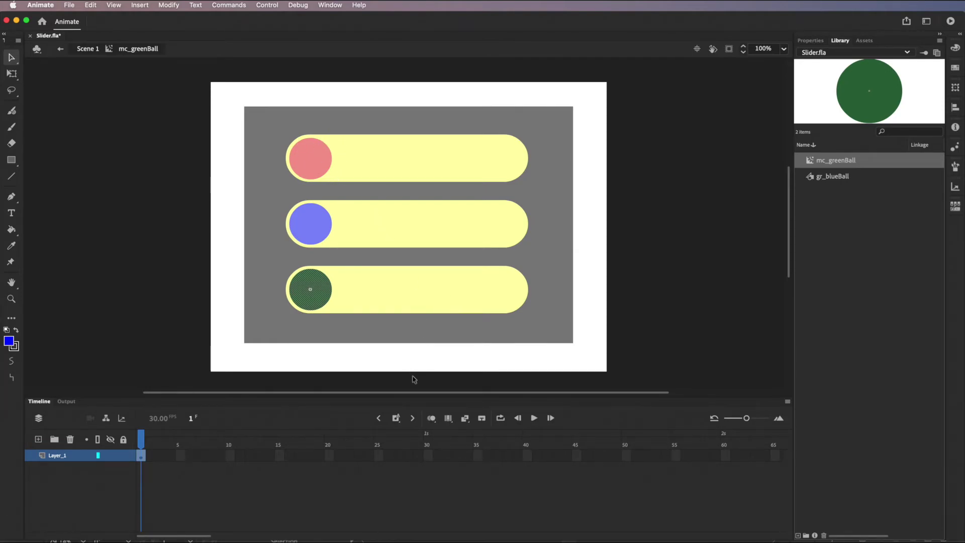
right_click(427, 462)
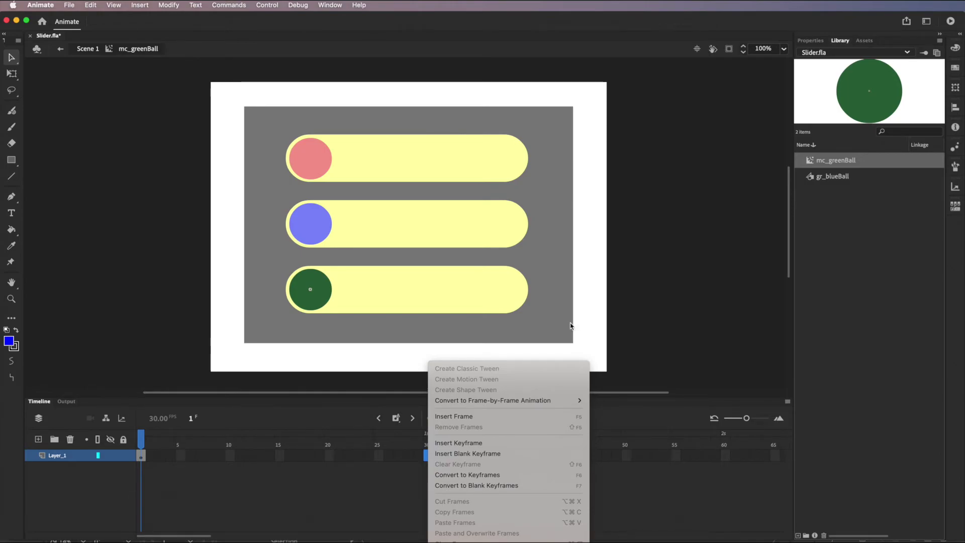
left_click(456, 443)
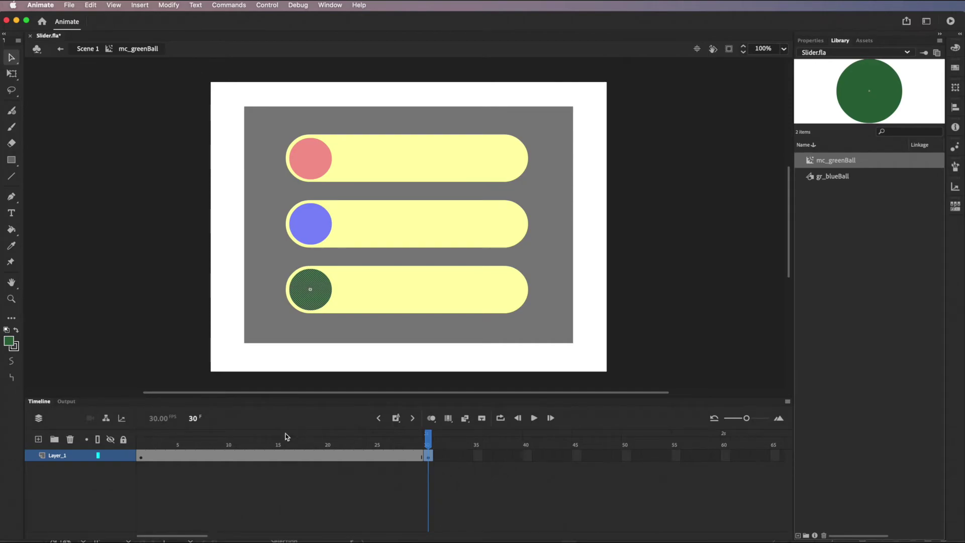
Create a shape tween between frames 1 and 30 inside mc_greenBall and insert a keyframe at frame 15
left_click(272, 459)
right_click(273, 460)
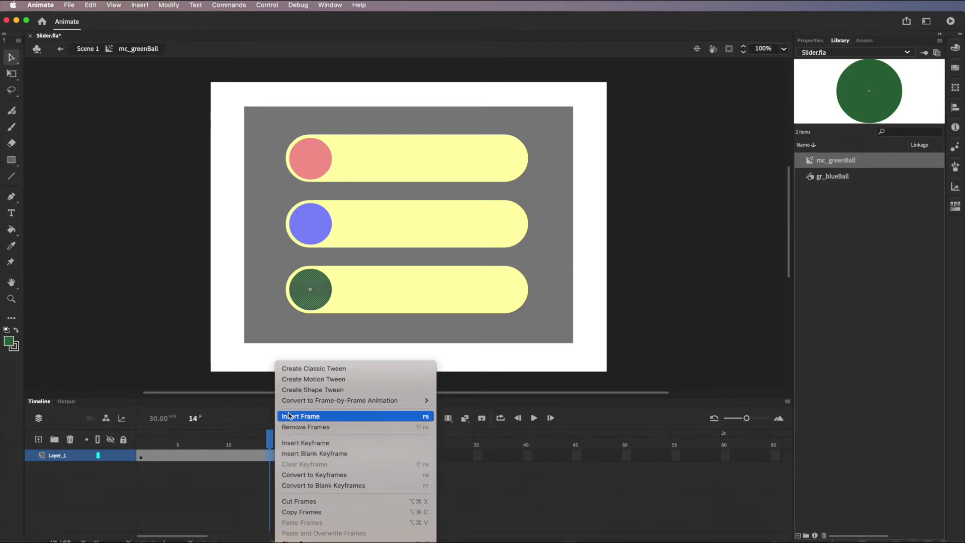
left_click(318, 391)
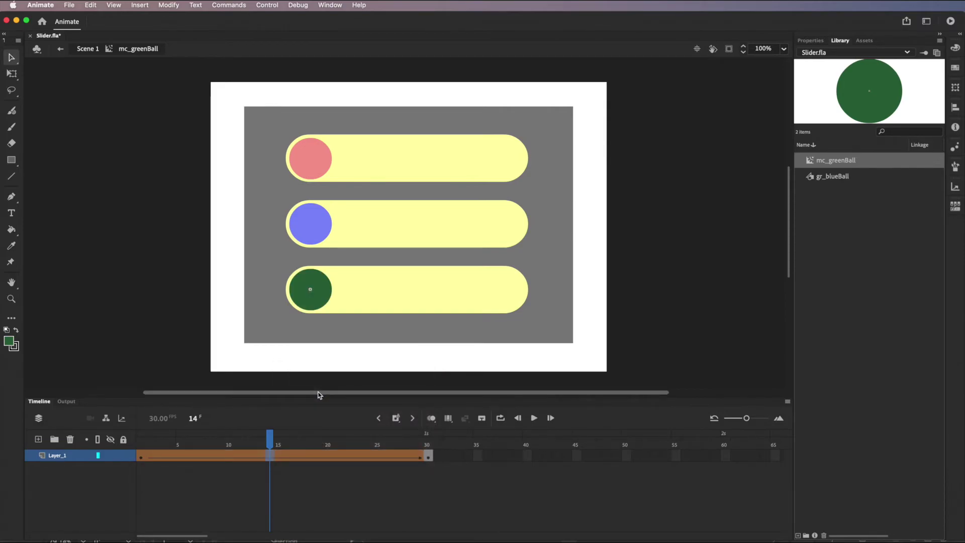
mouse_move(270, 438)
left_mouse_down()
mouse_move(151, 442)
mouse_move(427, 436)
mouse_move(136, 441)
mouse_move(427, 437)
mouse_move(270, 441)
left_mouse_up()
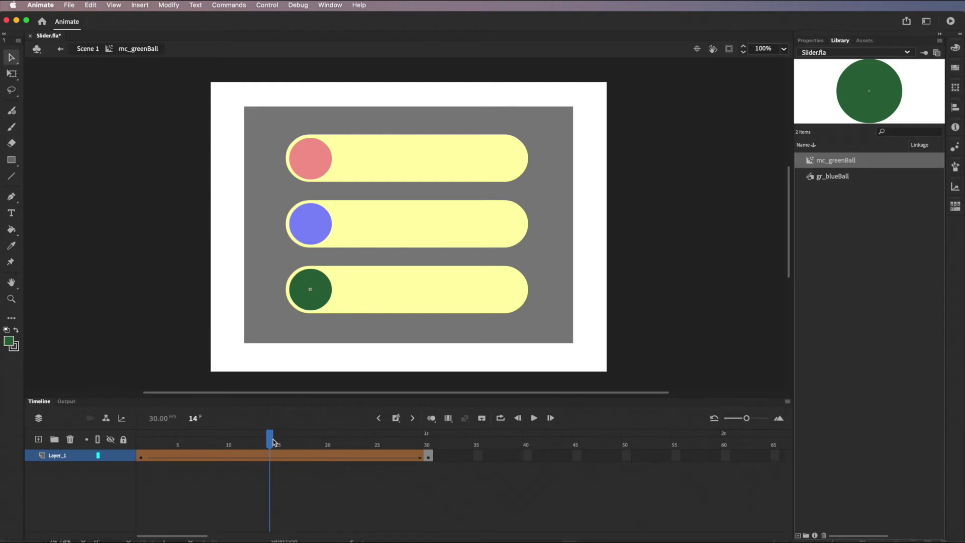
left_click_drag(270, 439, 278, 444)
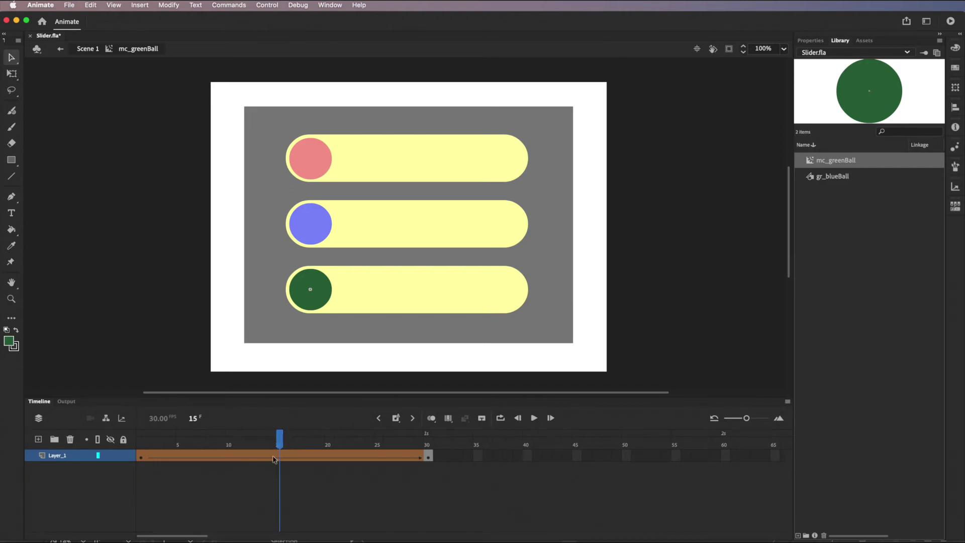
right_click(280, 459)
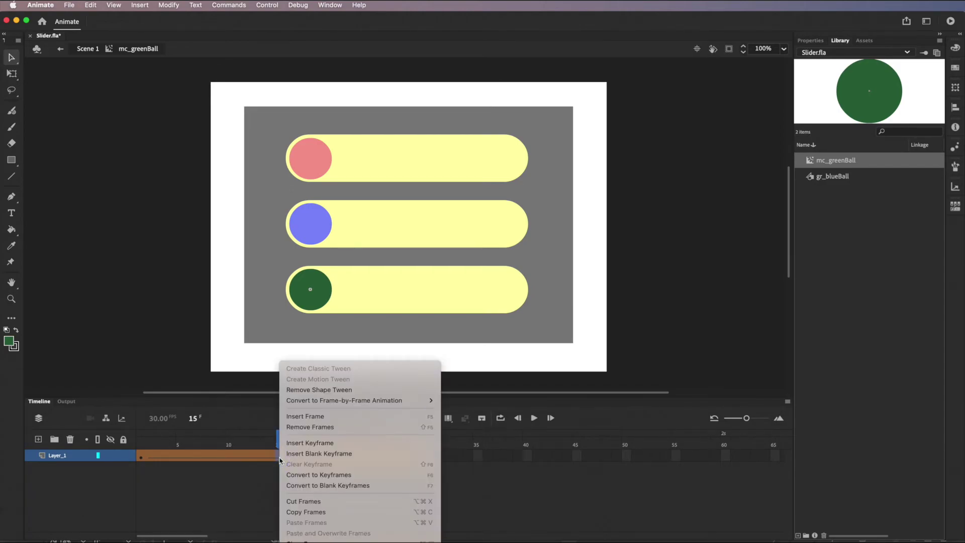
left_click(311, 443)
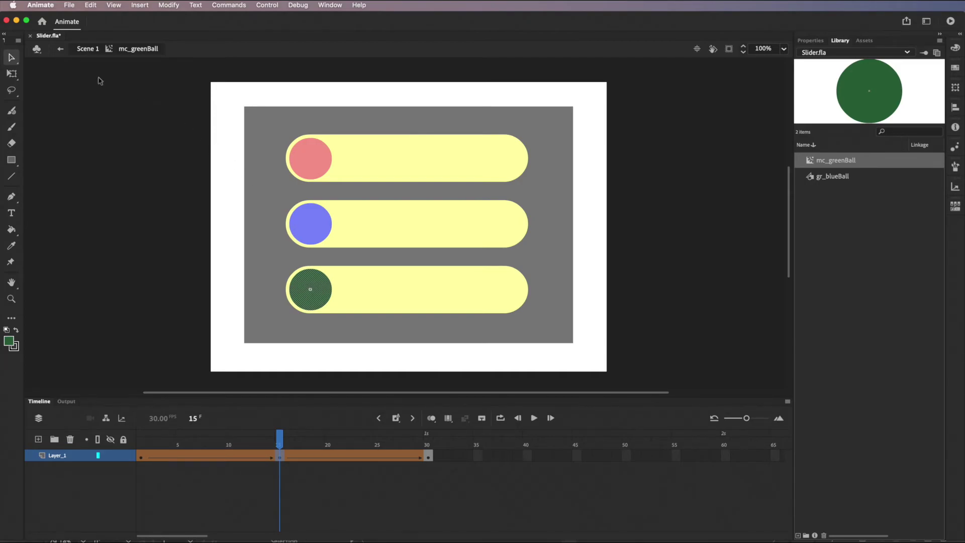
Reshape the green ball at frame 15 with Free Transform into a tall, narrow ellipse about 46 wide and 142 high
left_click(12, 75)
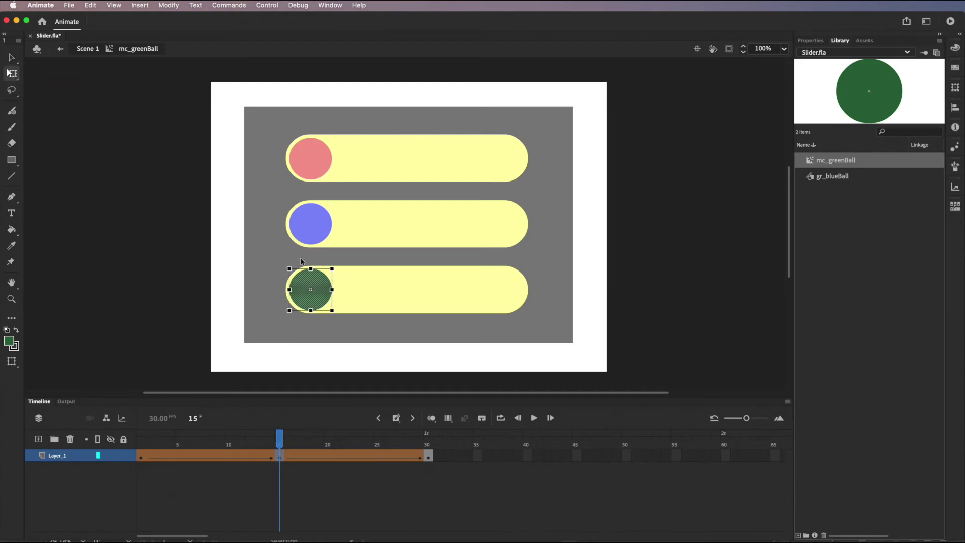
left_click_drag(311, 270, 311, 255)
left_click_drag(289, 290, 299, 290)
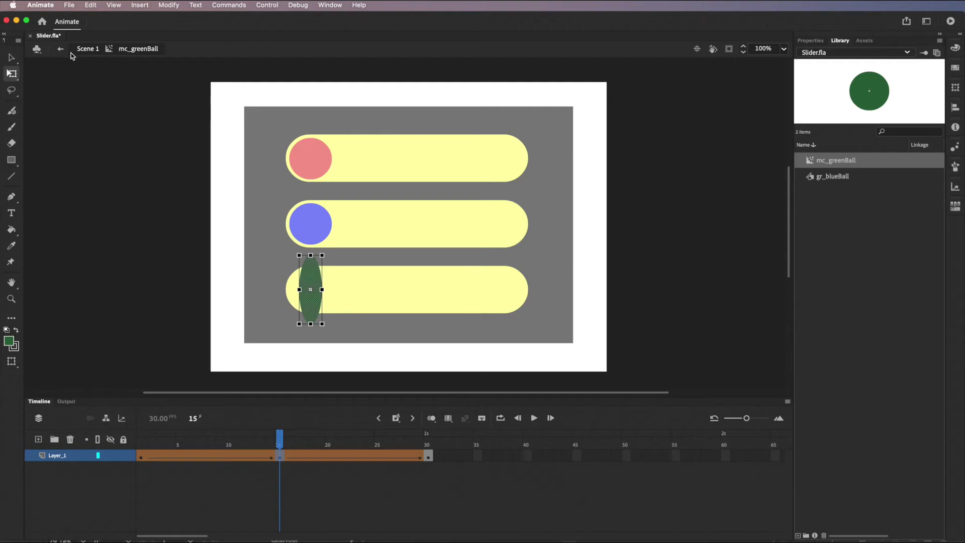
Fill the ellipse at frame 15 with light grey and return to Scene 1
left_click(13, 58)
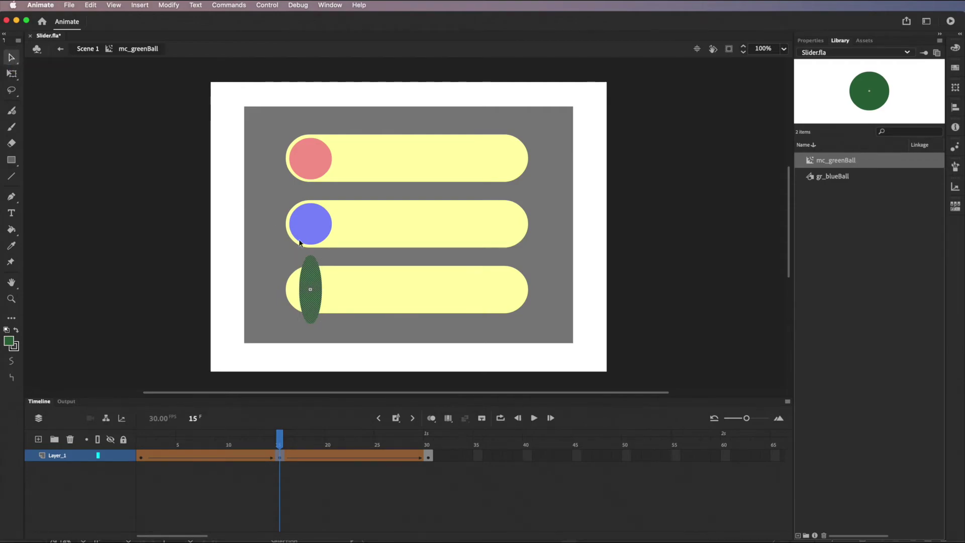
left_click(810, 42)
left_click(811, 220)
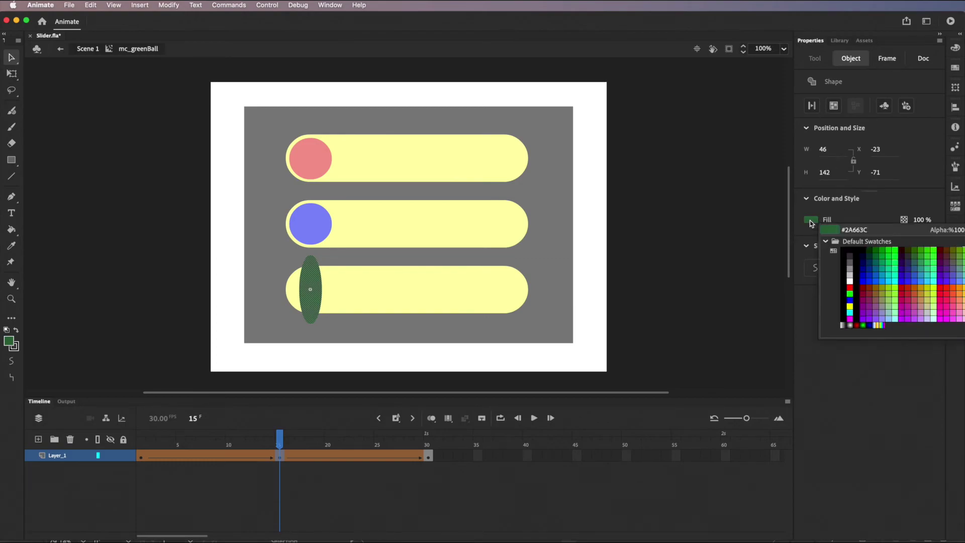
left_click(850, 275)
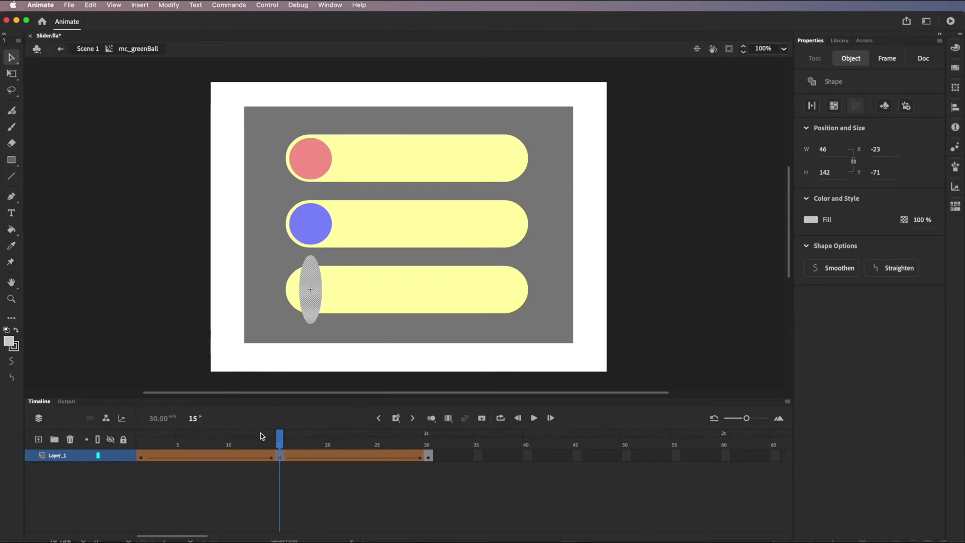
left_click_drag(281, 441, 129, 441)
left_click(168, 408)
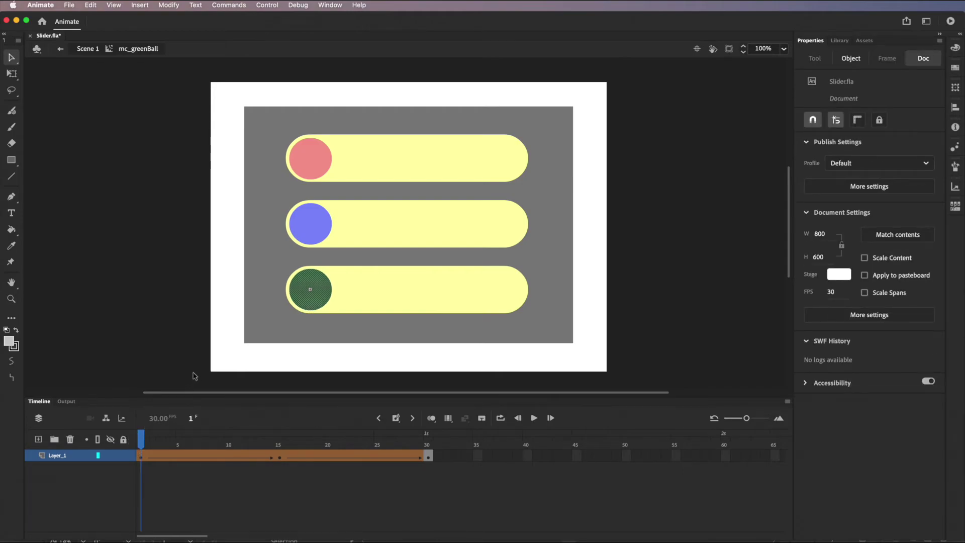
left_click(61, 49)
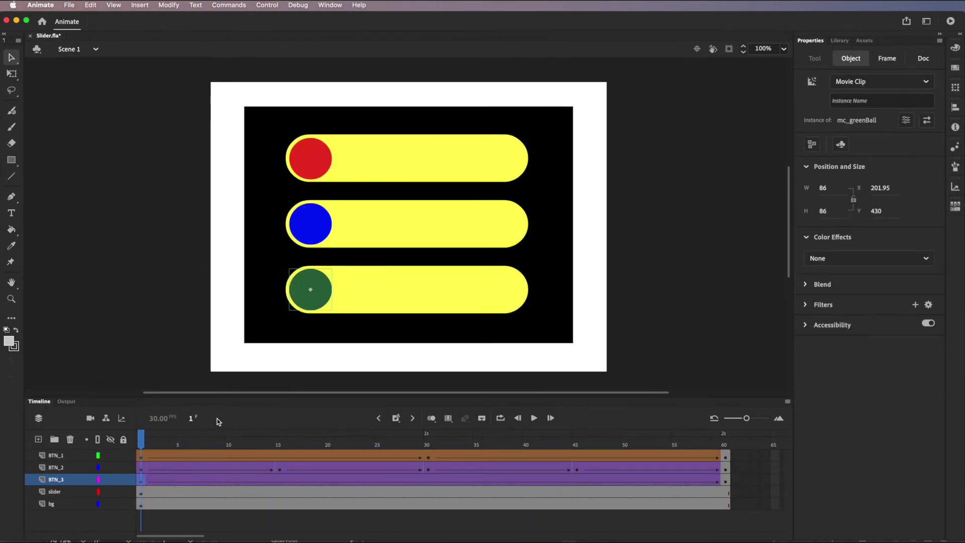
Play and scrub the main timeline, and preview the nested green ball animation as a test movie
left_click(534, 420)
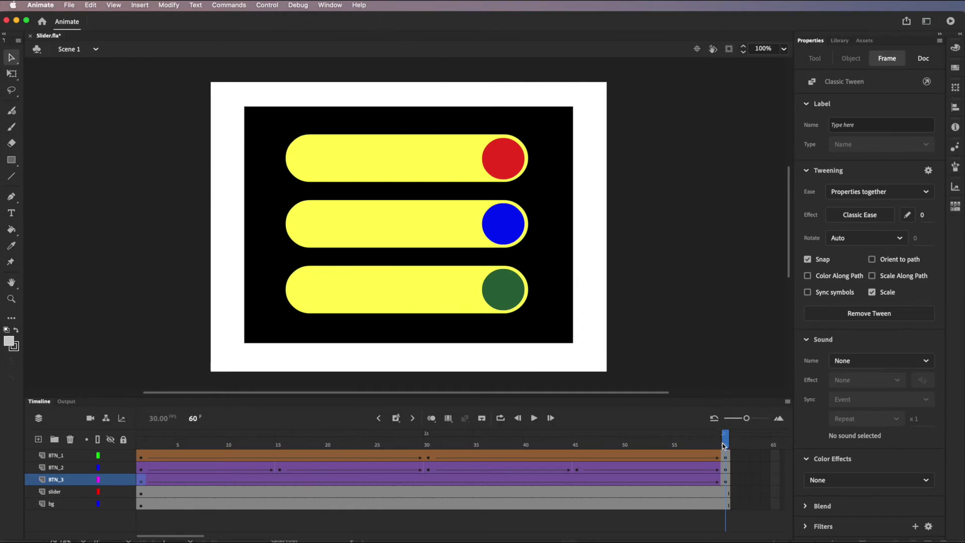
left_click_drag(723, 445, 127, 437)
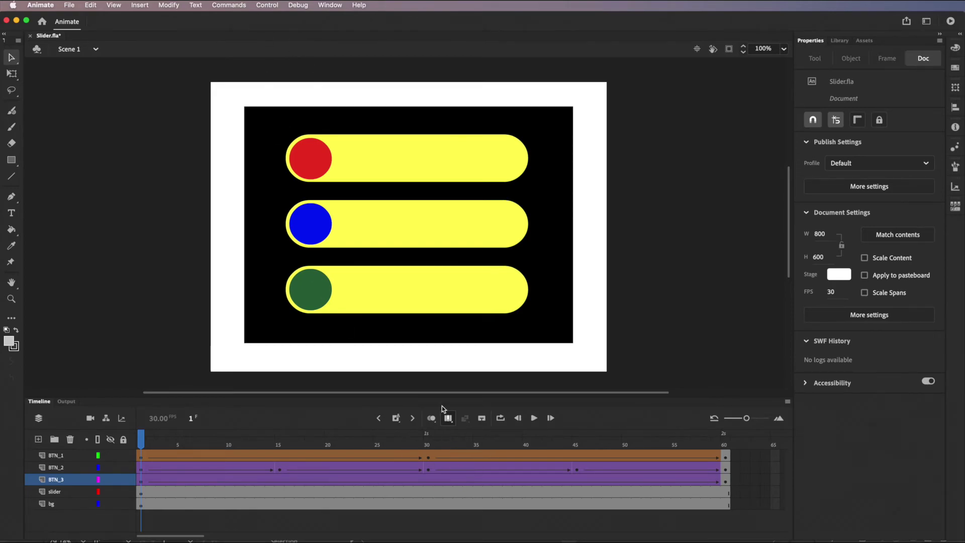
left_click(268, 6)
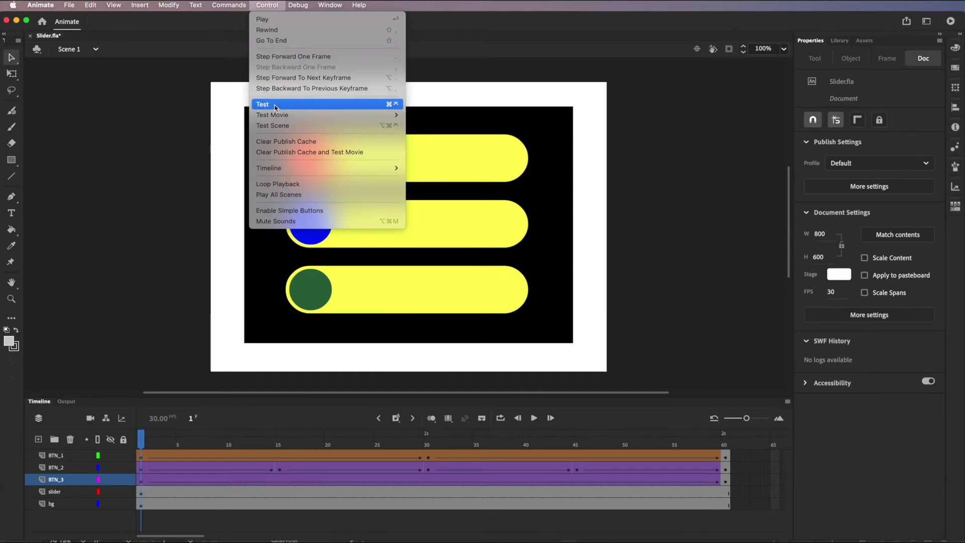
left_click(345, 106)
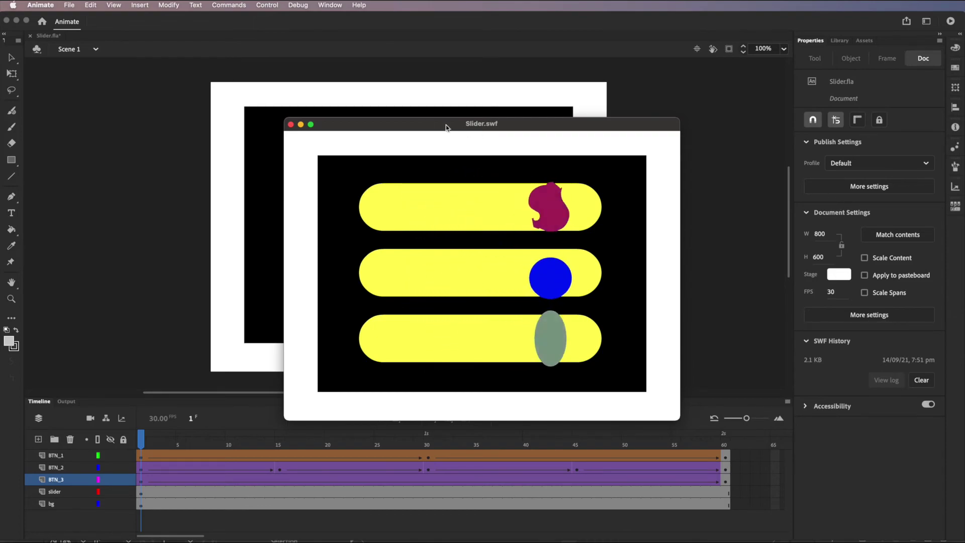
left_click(291, 125)
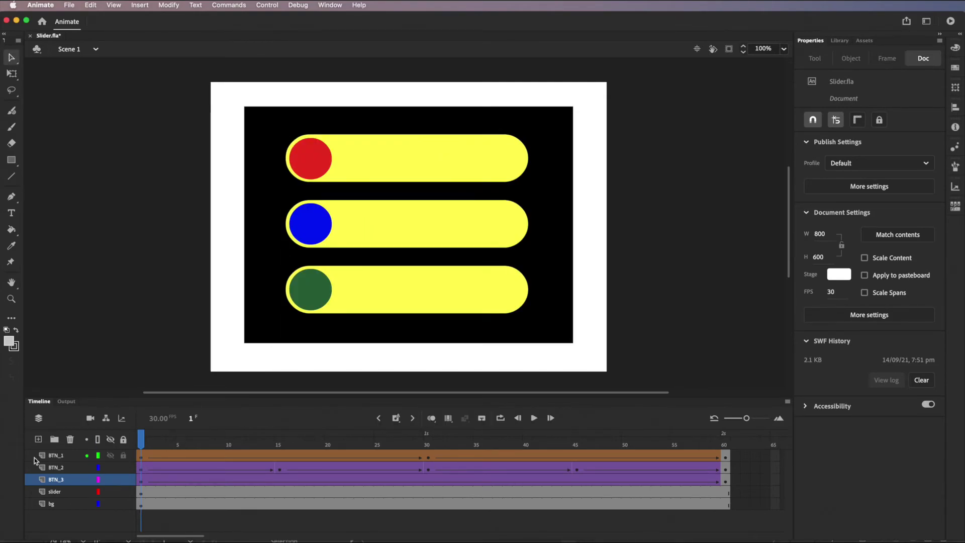
Add a classic motion guide to the BTN_3 layer
right_click(76, 482)
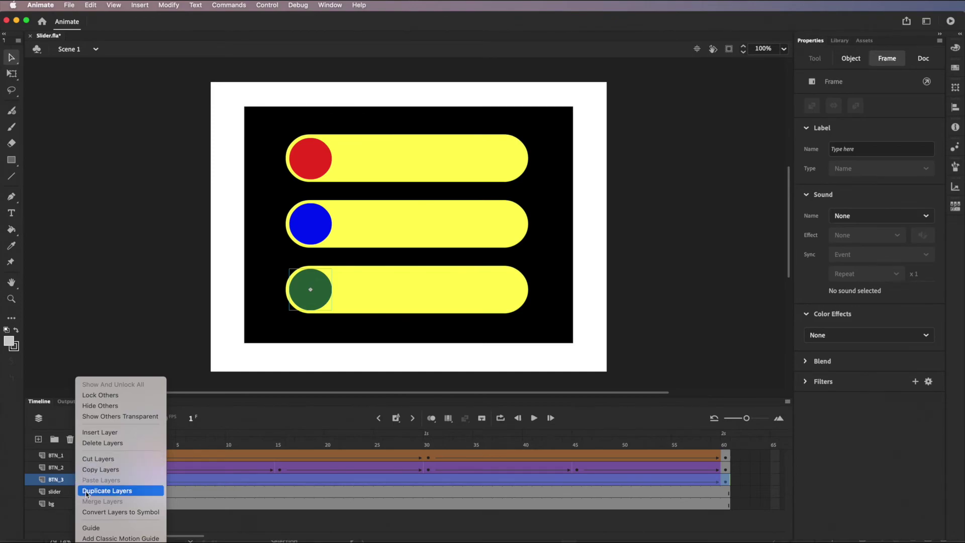
left_click(126, 538)
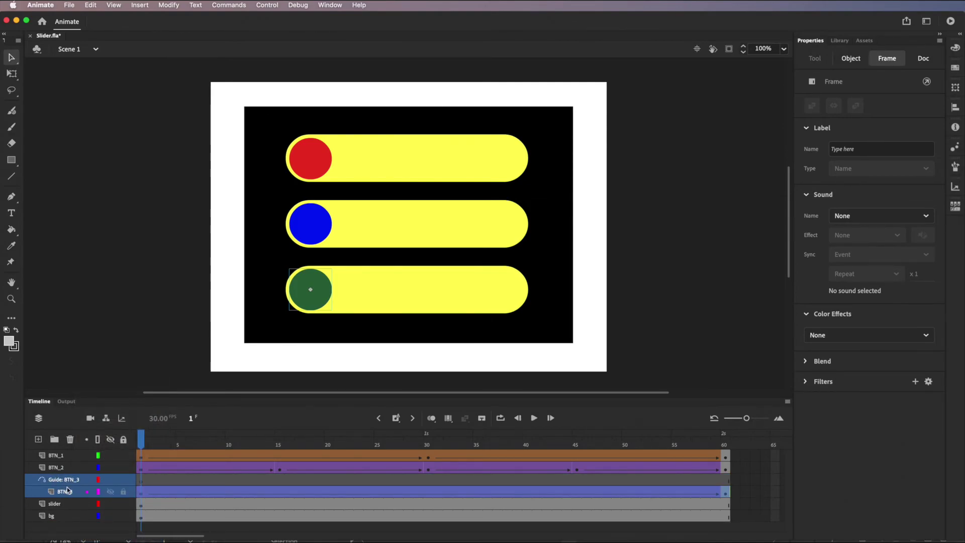
Draw a looping Pen path on the Guide: BTN_3 layer, from the green ball's centre to the far end of the third slider
left_click(52, 481)
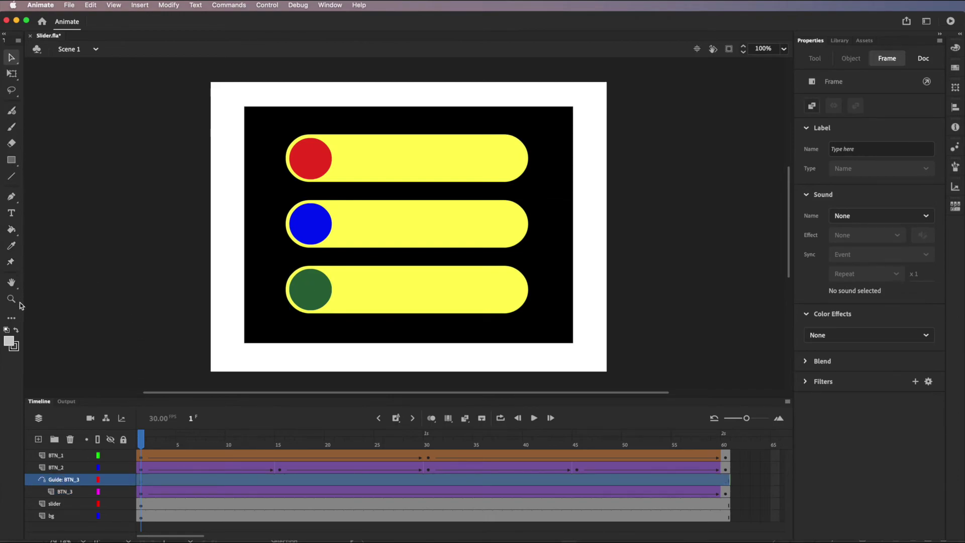
left_click(12, 198)
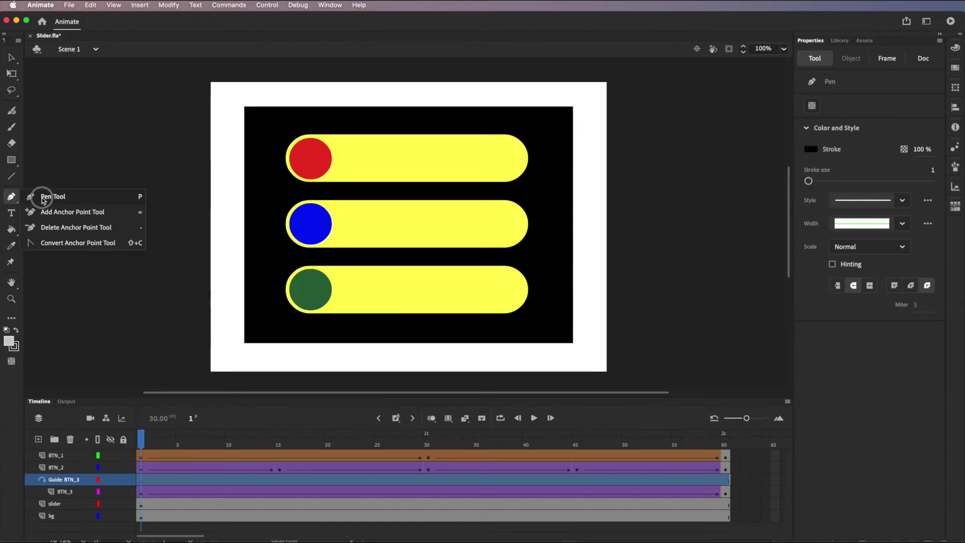
left_click(43, 199)
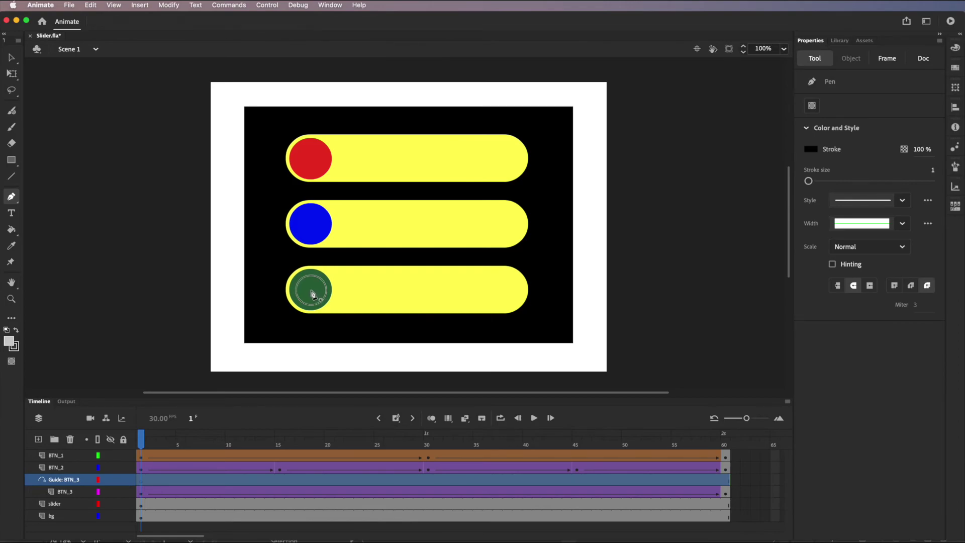
left_click(311, 290)
left_click_drag(382, 262, 428, 265)
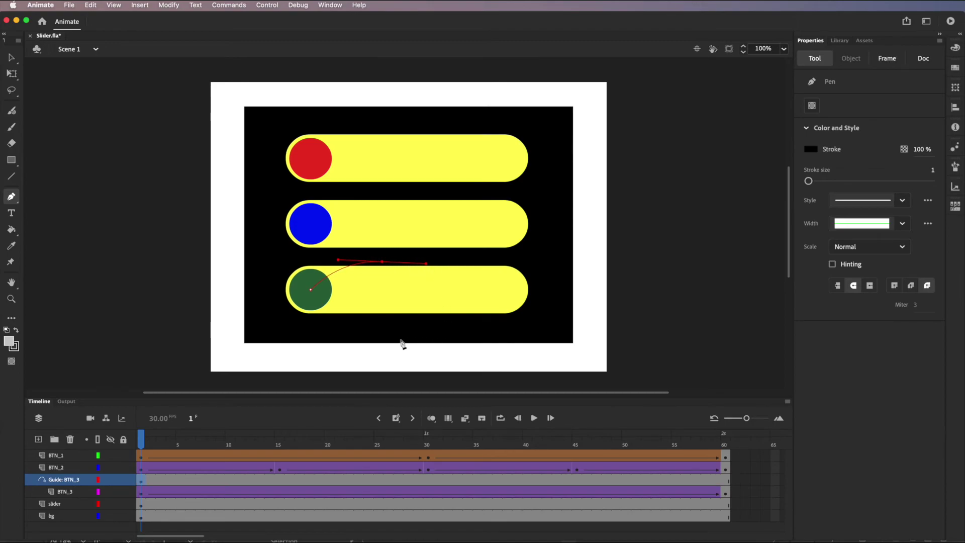
left_click_drag(389, 336, 336, 333)
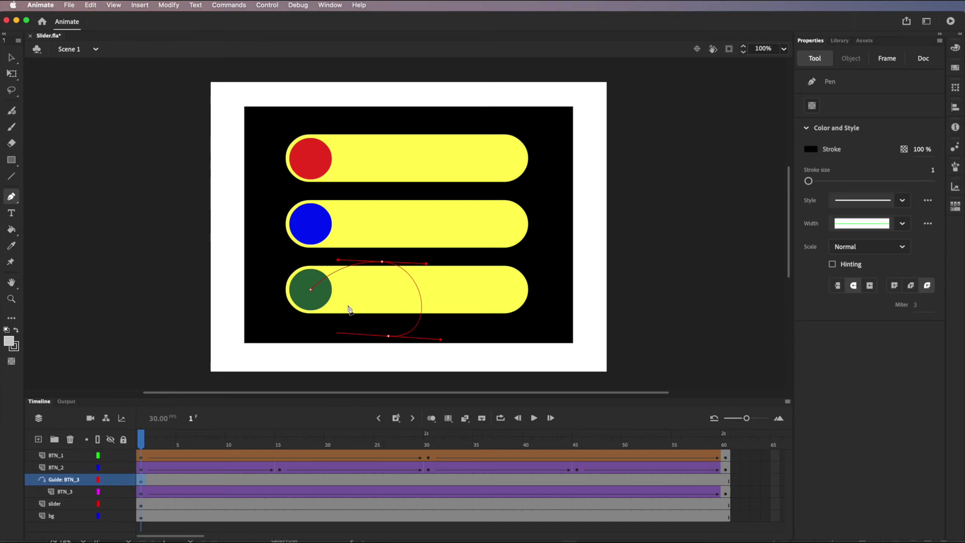
left_click_drag(464, 235, 536, 259)
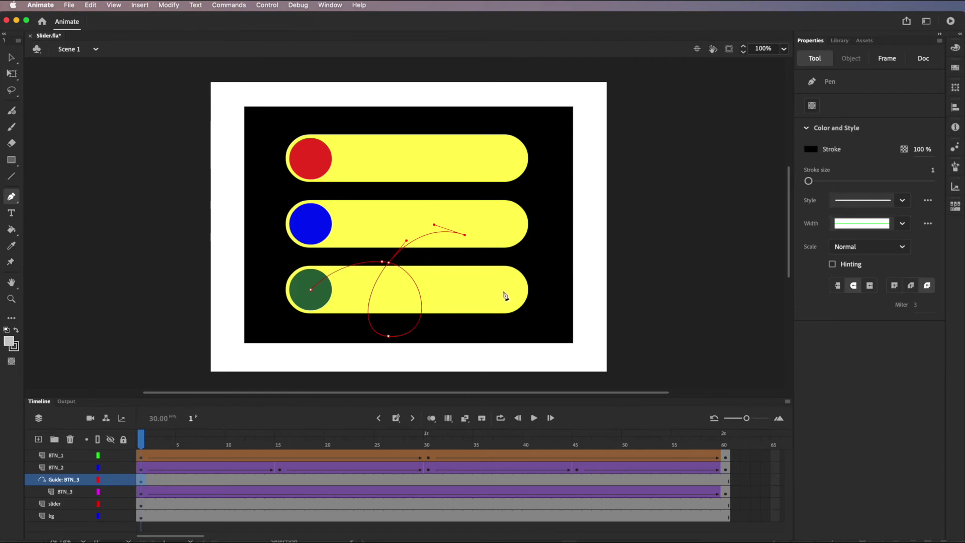
left_click(504, 291)
left_click(13, 59)
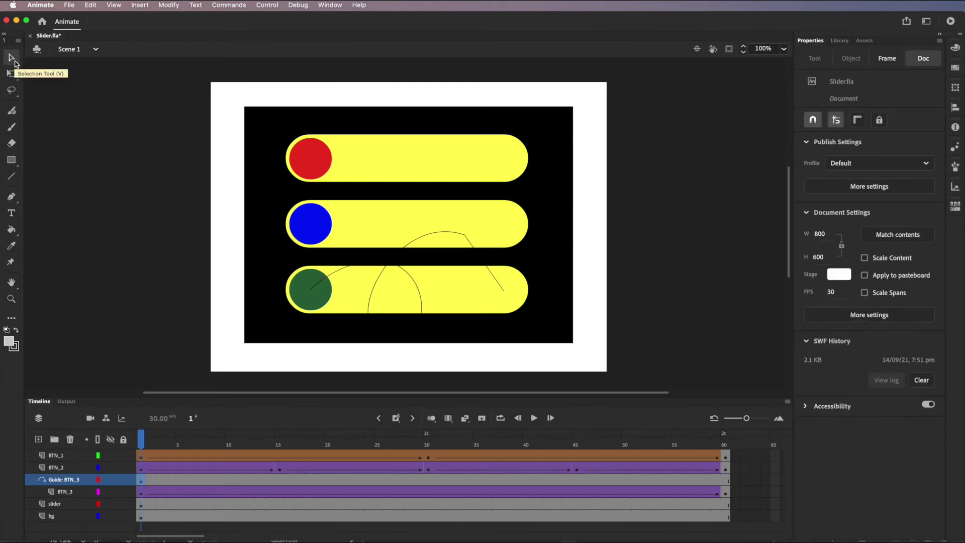
Try to adjust the curve handle at the guide path's peak with the Subselection tool
left_click(16, 64)
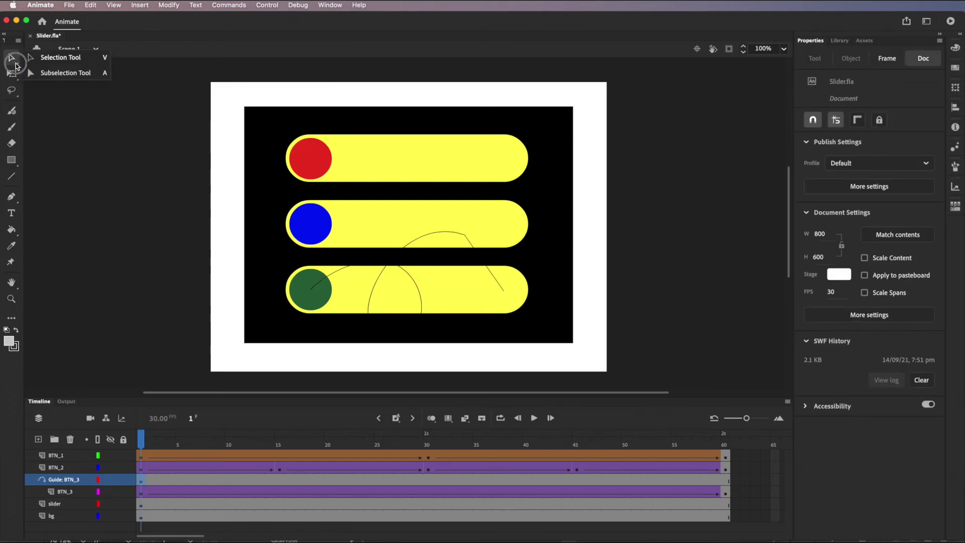
left_click(67, 74)
left_click(466, 236)
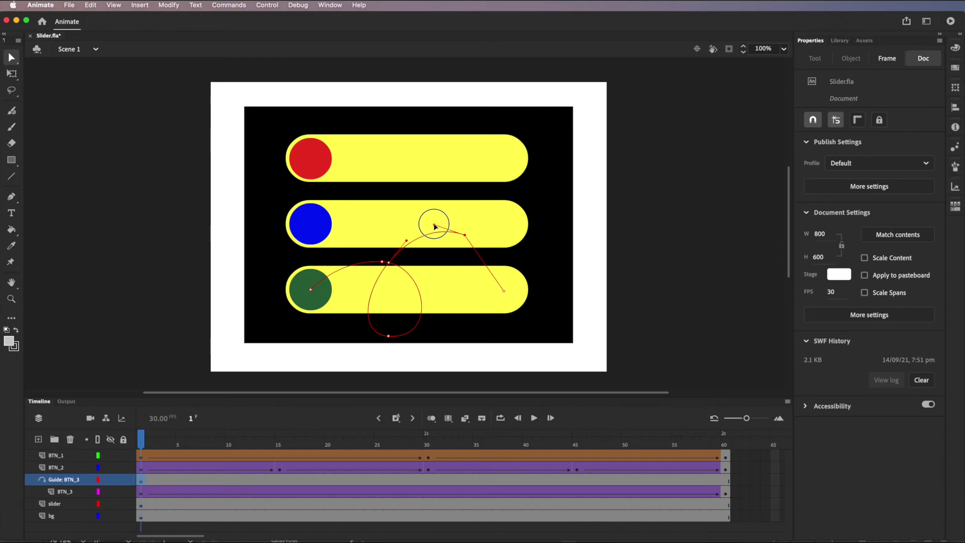
left_click(441, 223)
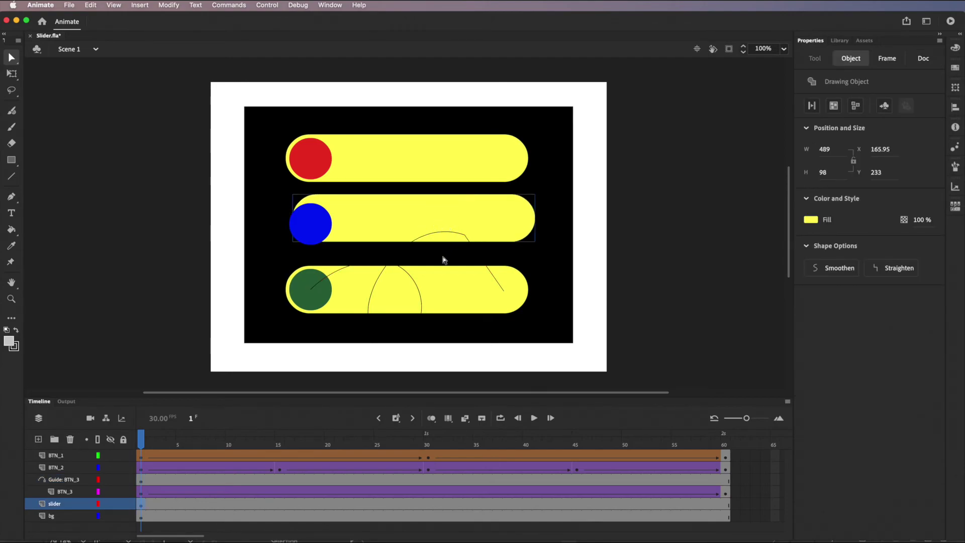
left_click_drag(441, 256, 399, 276)
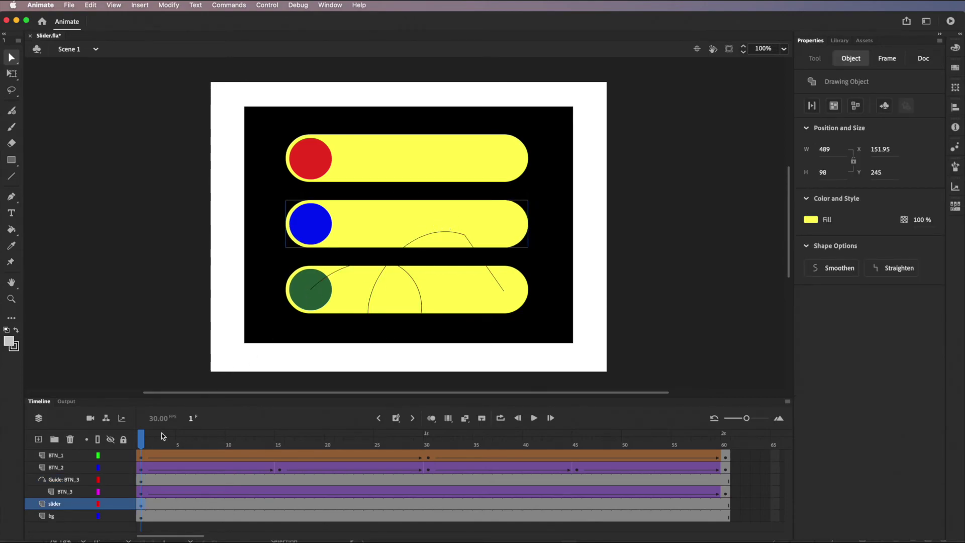
Lock the slider and bg layers, and smooth the sharp corner at the guide path's peak by adjusting its curve handle
left_click(123, 504)
left_click(123, 516)
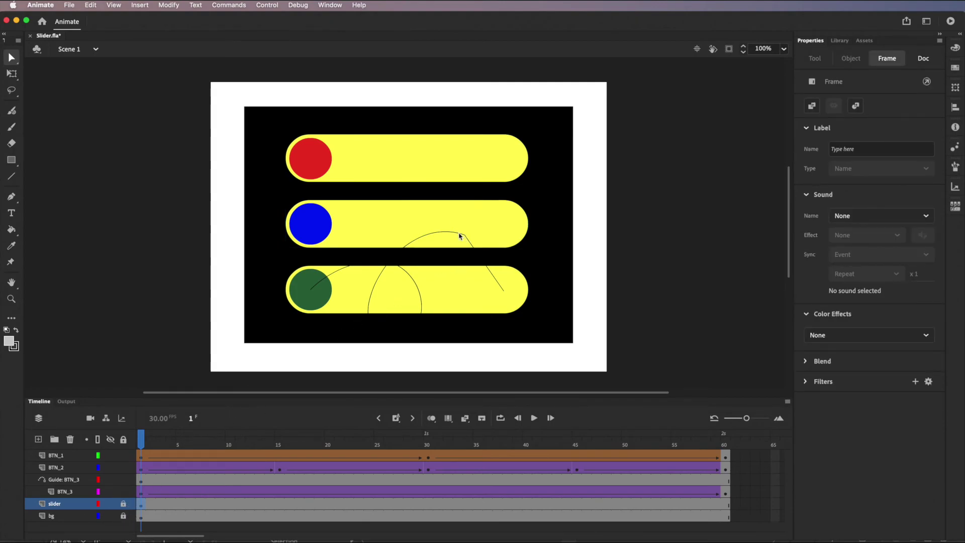
left_click(62, 482)
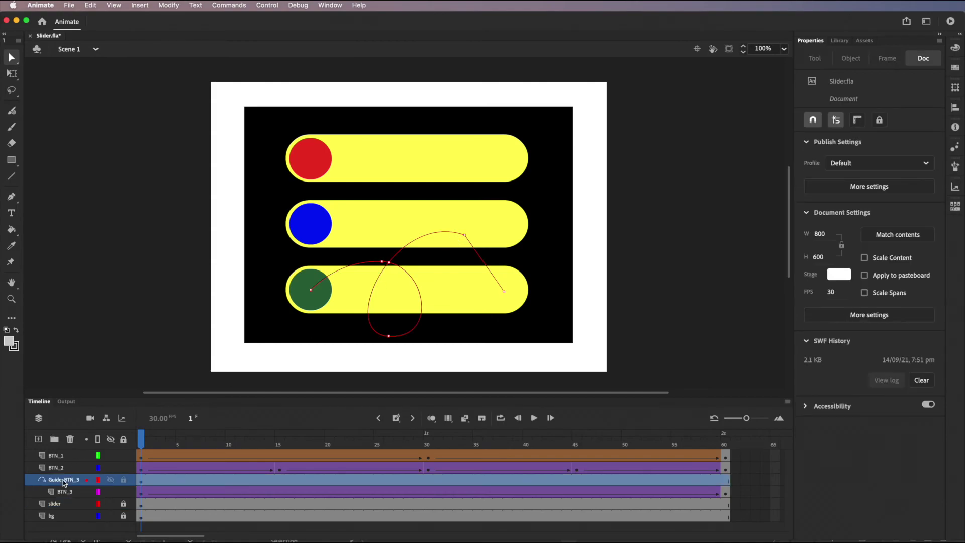
left_click(465, 235)
left_click(434, 225)
left_click_drag(434, 225, 450, 211)
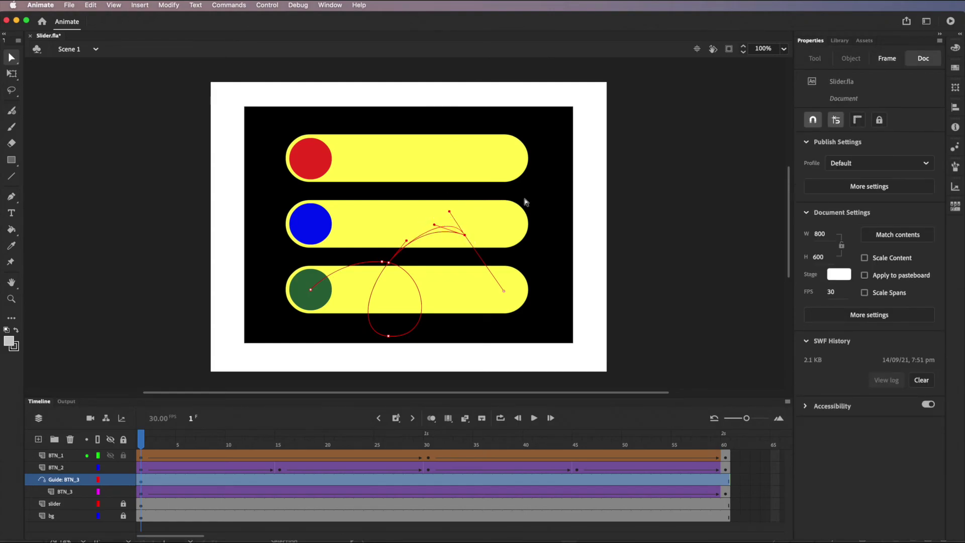
left_click(587, 239)
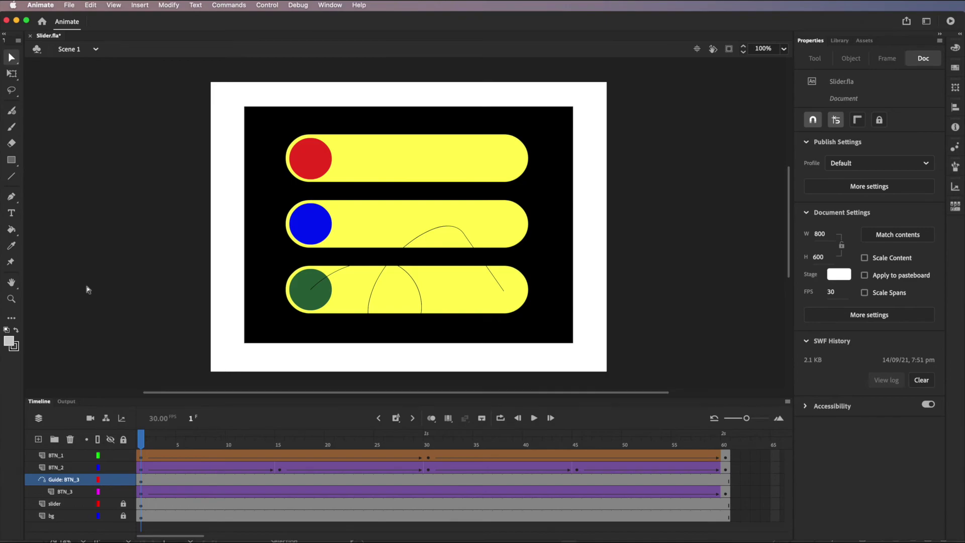
Check that the green ball's centre sits on the guide path's start at frame 1 and its end at frame 60
left_click(15, 59)
left_click_drag(33, 59, 97, 61)
left_click(317, 301)
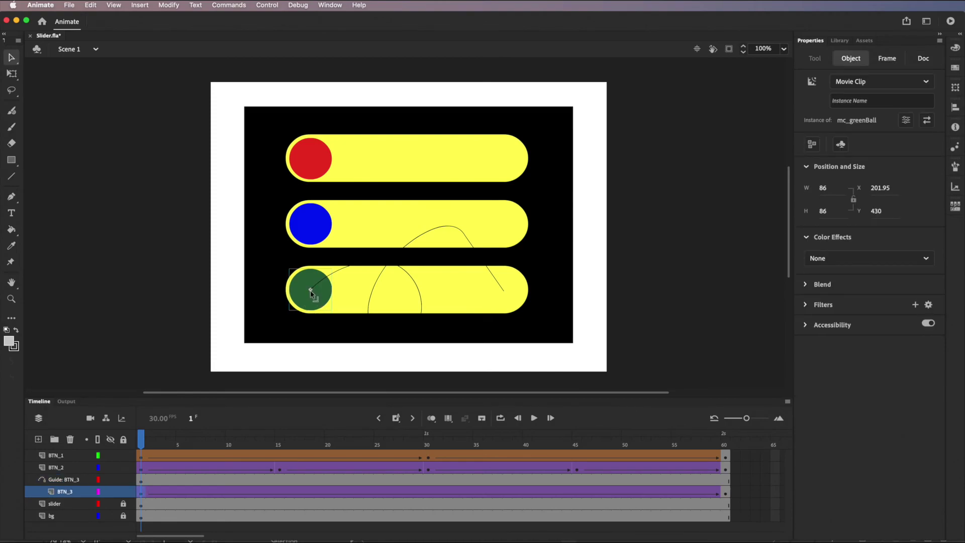
left_click_drag(143, 433, 735, 455)
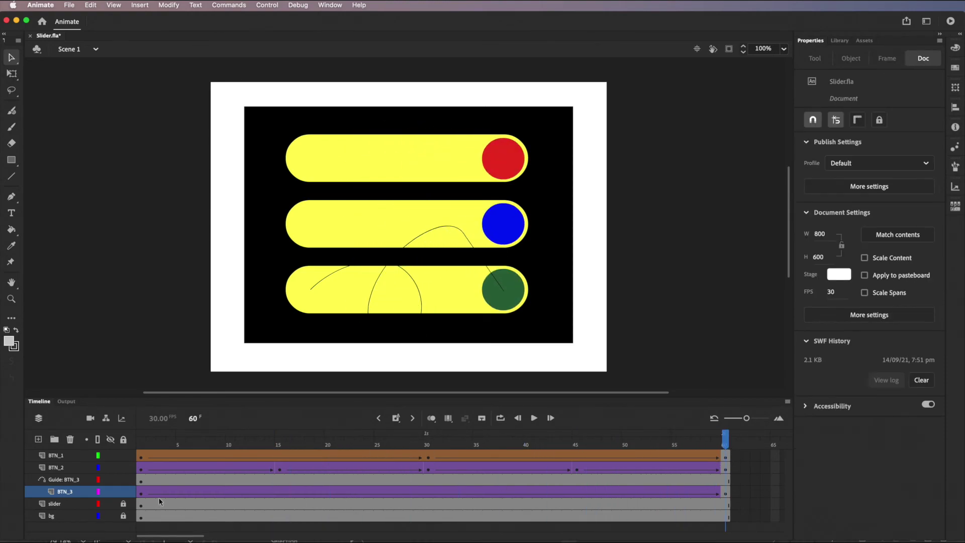
left_click(725, 493)
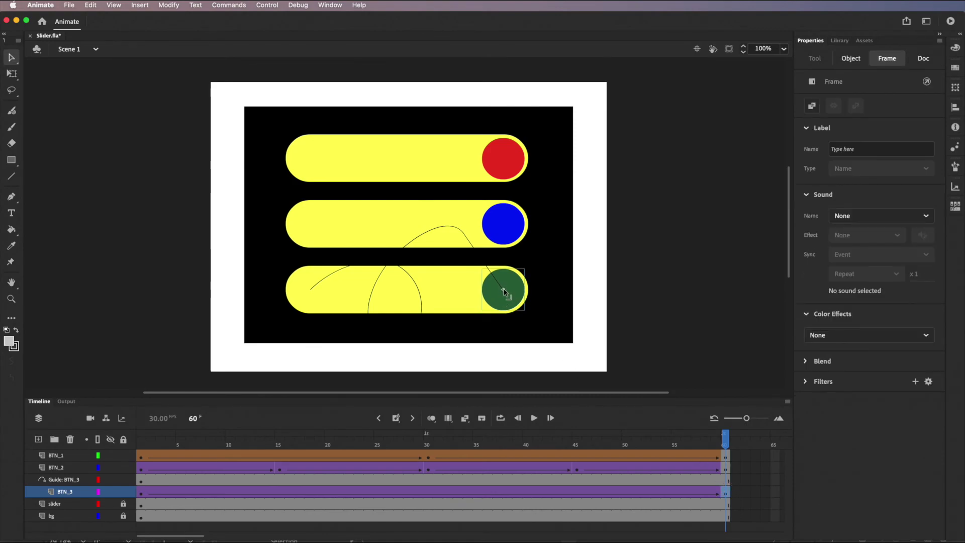
left_click_drag(725, 442, 125, 463)
left_click(250, 341)
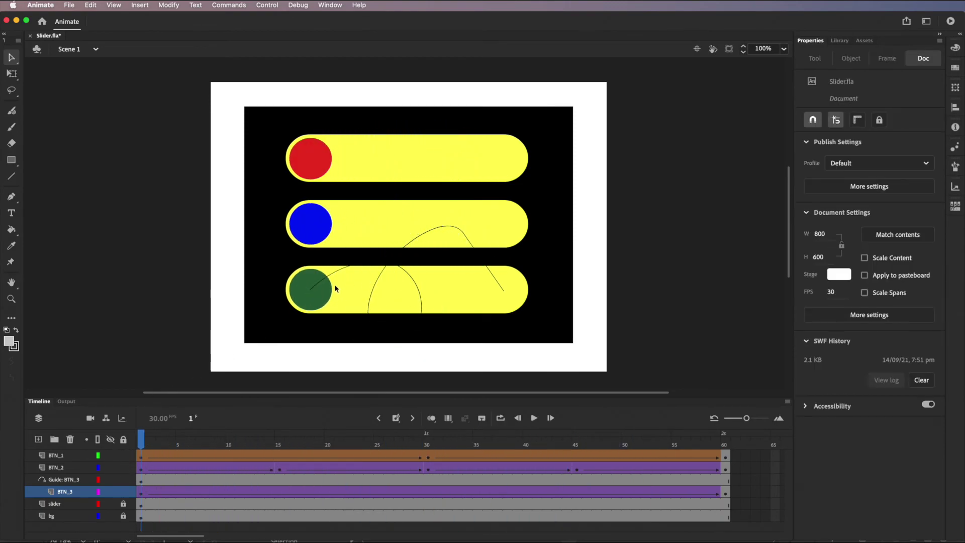
Hide the Guide: BTN_3 layer and save the document
left_click(110, 480)
left_click(69, 5)
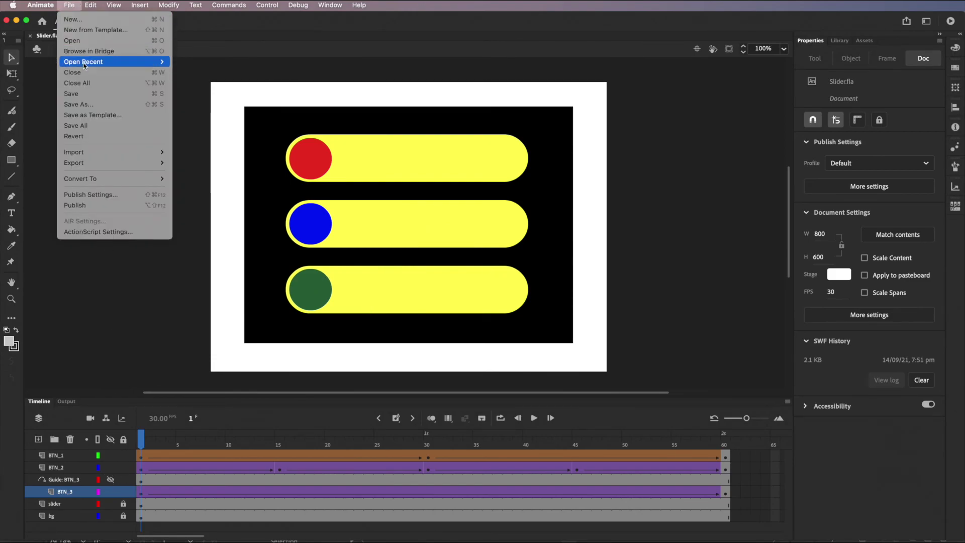
left_click(78, 94)
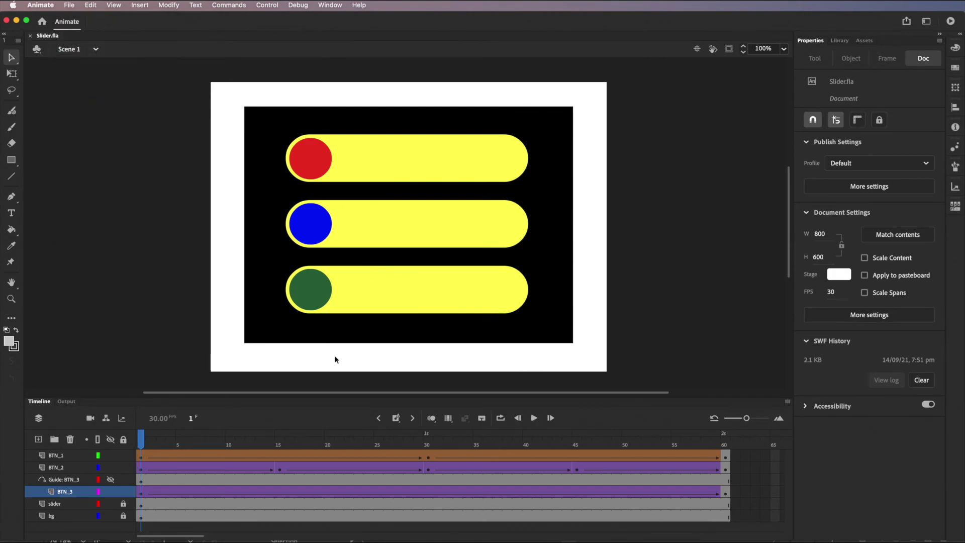
Play the main timeline and preview all three slider animations as a test movie
left_click(534, 418)
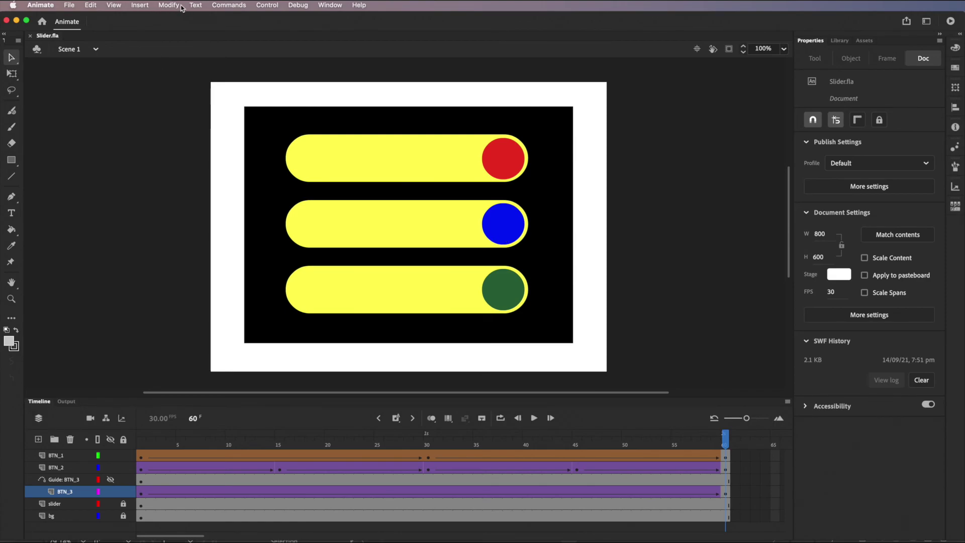
left_click(266, 6)
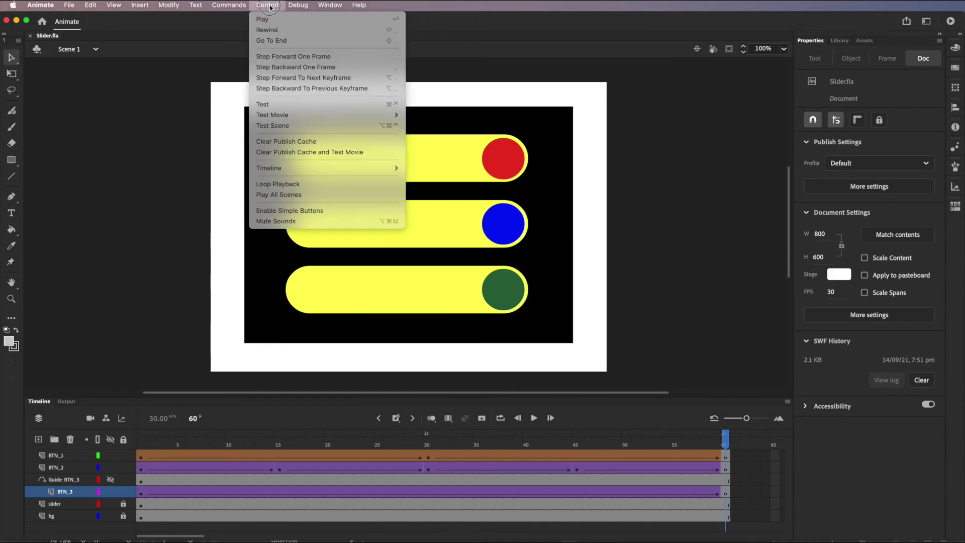
left_click(272, 107)
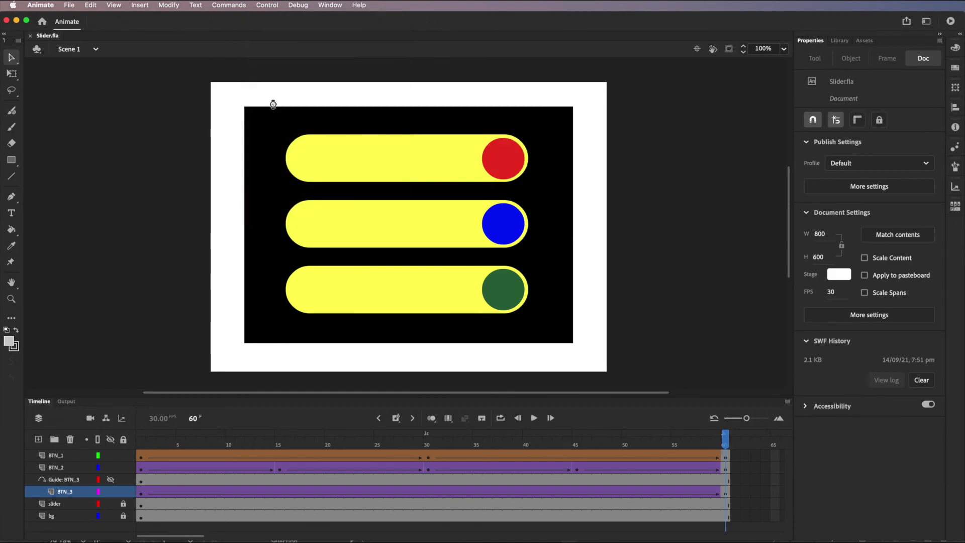
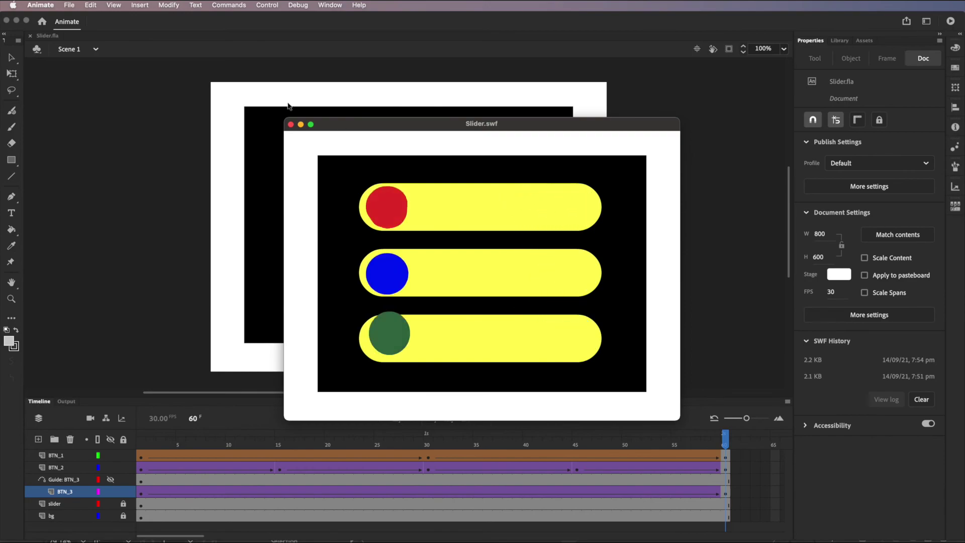
left_click(291, 125)
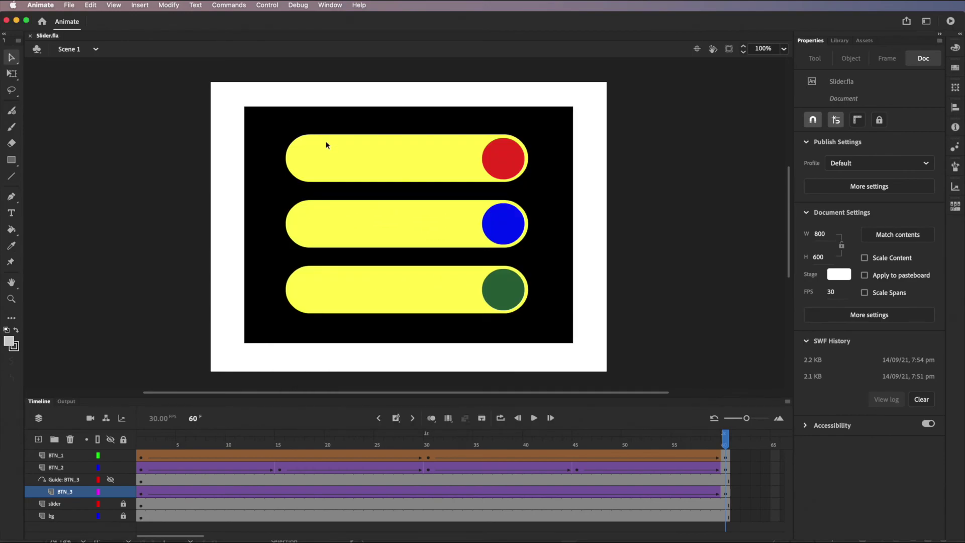
Export the animation as an animated GIF named Slider.gif in the Functional animation folder
left_click(68, 6)
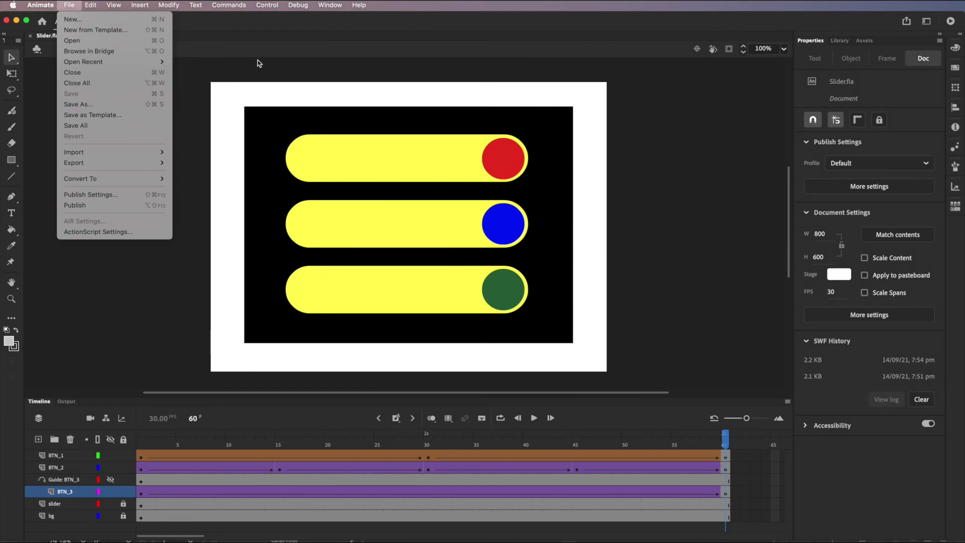
left_click(259, 38)
left_click(70, 9)
mouse_move(74, 163)
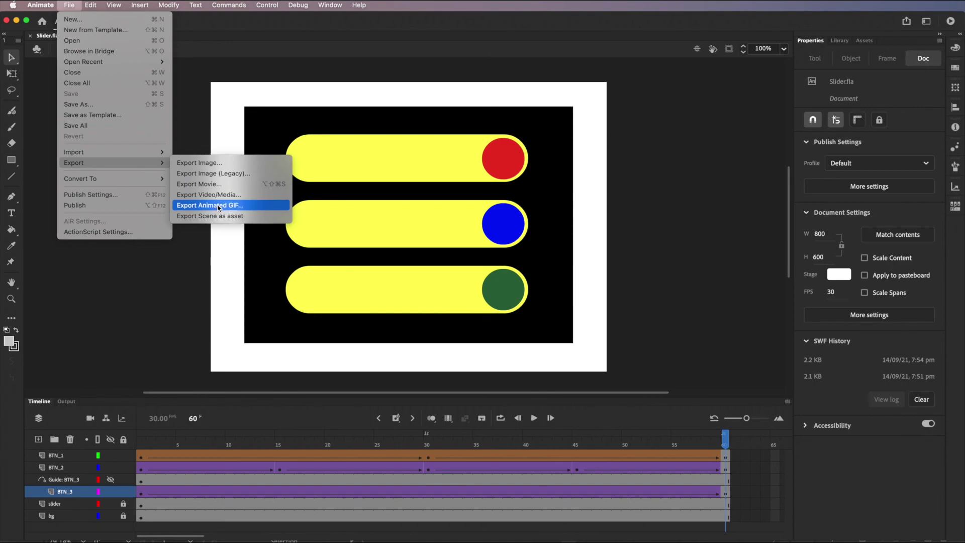
left_click(220, 205)
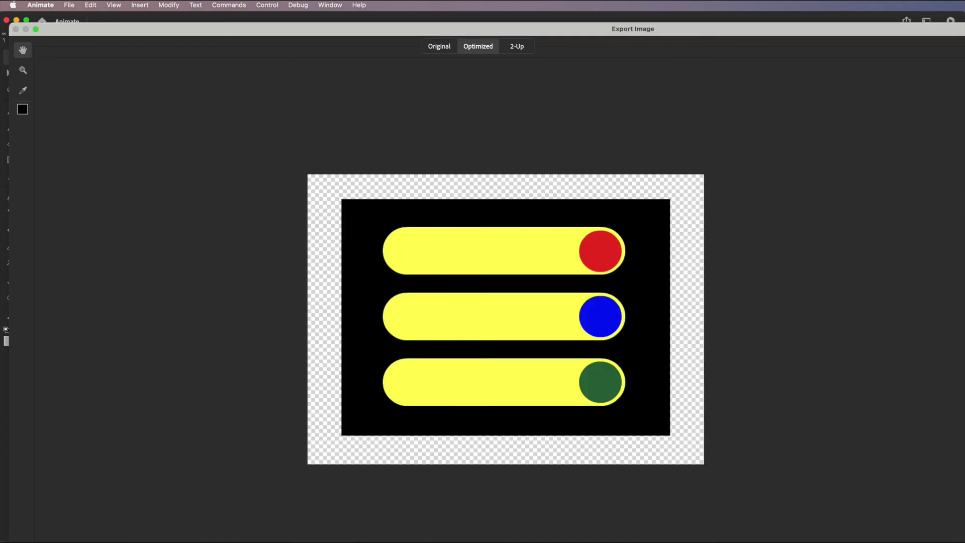
left_click_drag(961, 529, 959, 535)
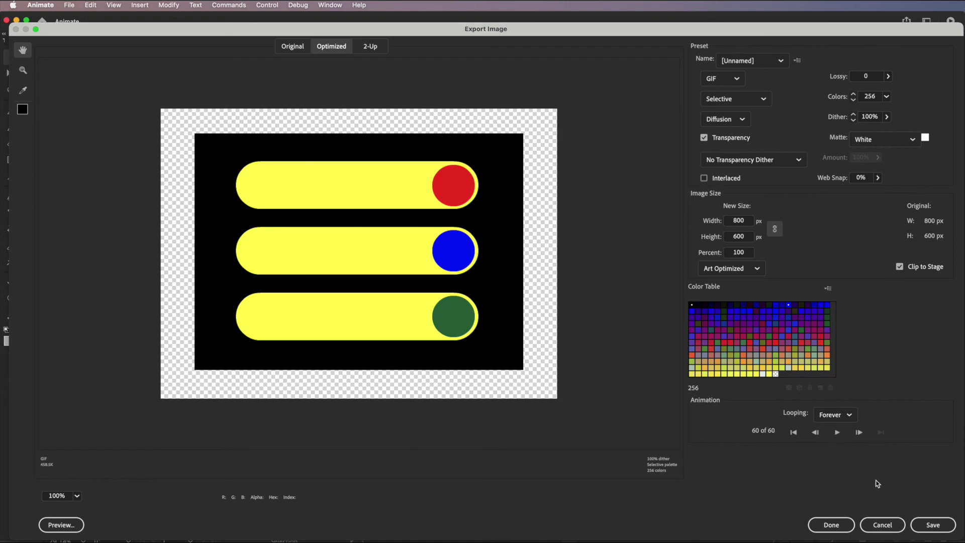
left_click(934, 525)
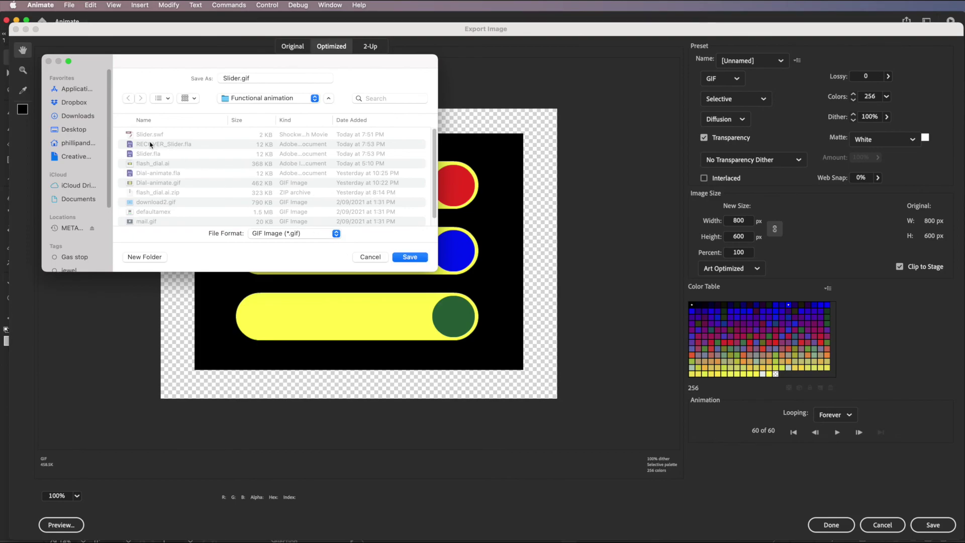
left_click(409, 257)
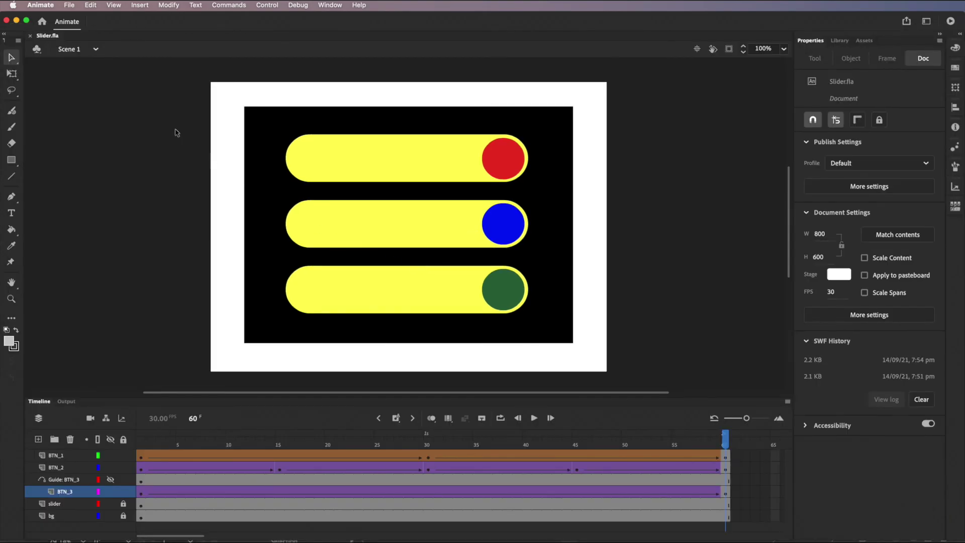
Minimise the Animate and Illustrator windows and preview Slider.gif in Finder
left_click(16, 20)
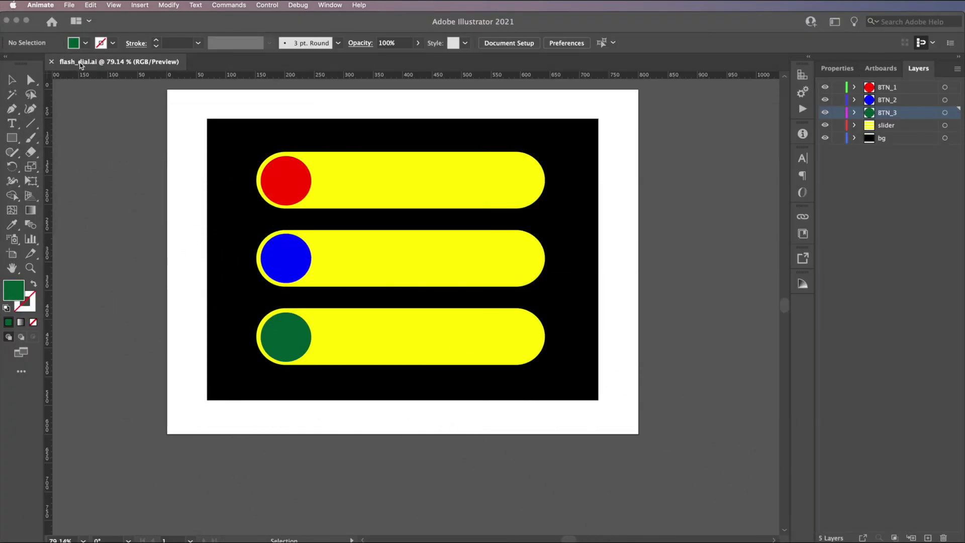
left_click(126, 21)
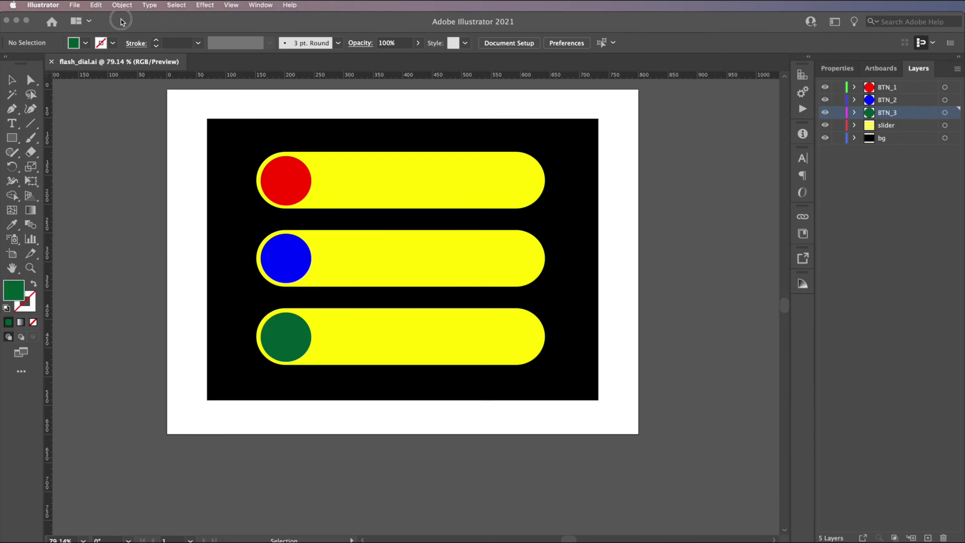
left_click(17, 21)
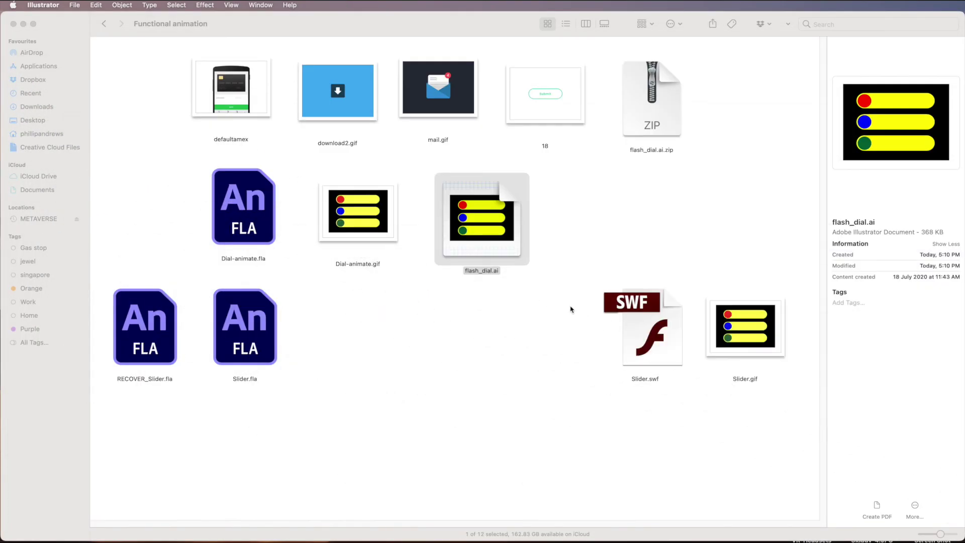
left_click(738, 334)
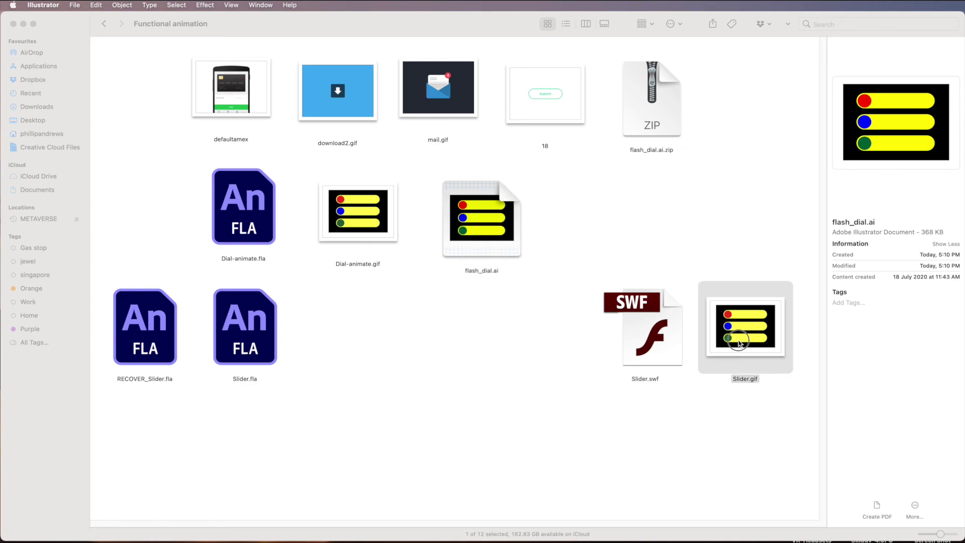
key("space")
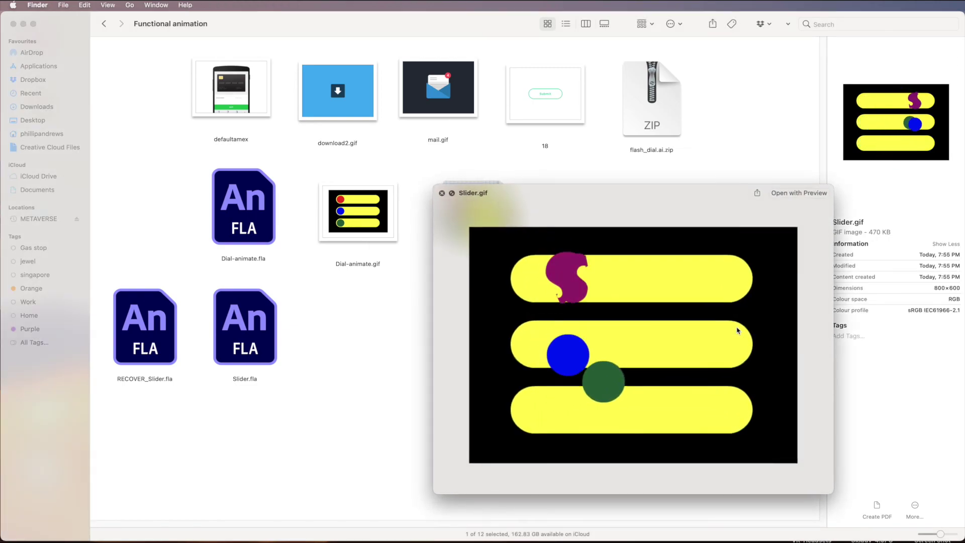